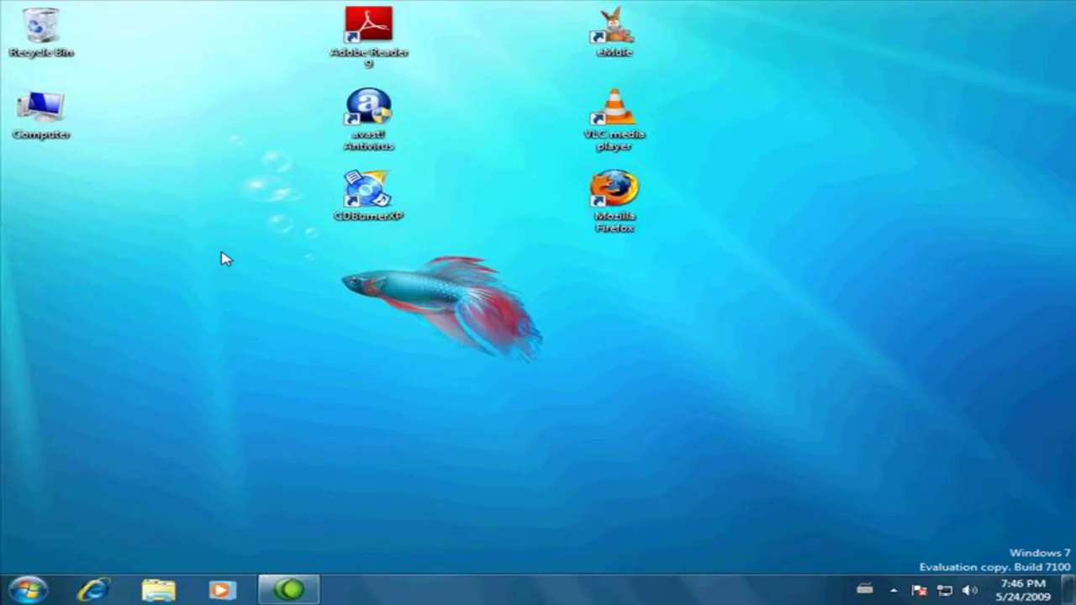
View the computer's basic system information, including Windows edition and hardware, and close the window.
{"action": "right_click", "coordinate": [57, 119]}
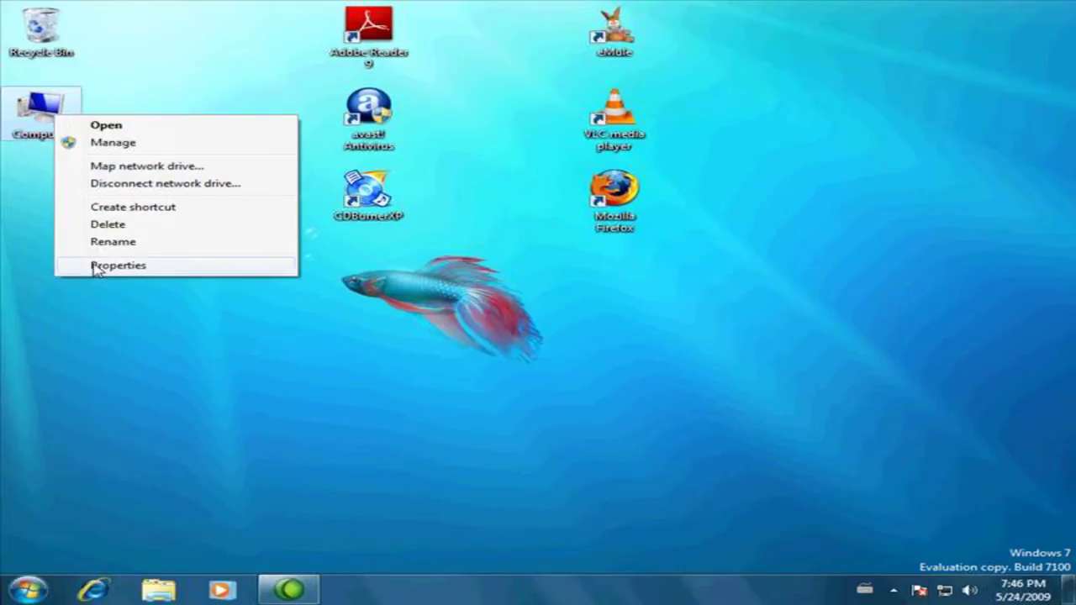
{"action": "left_click", "coordinate": [131, 268]}
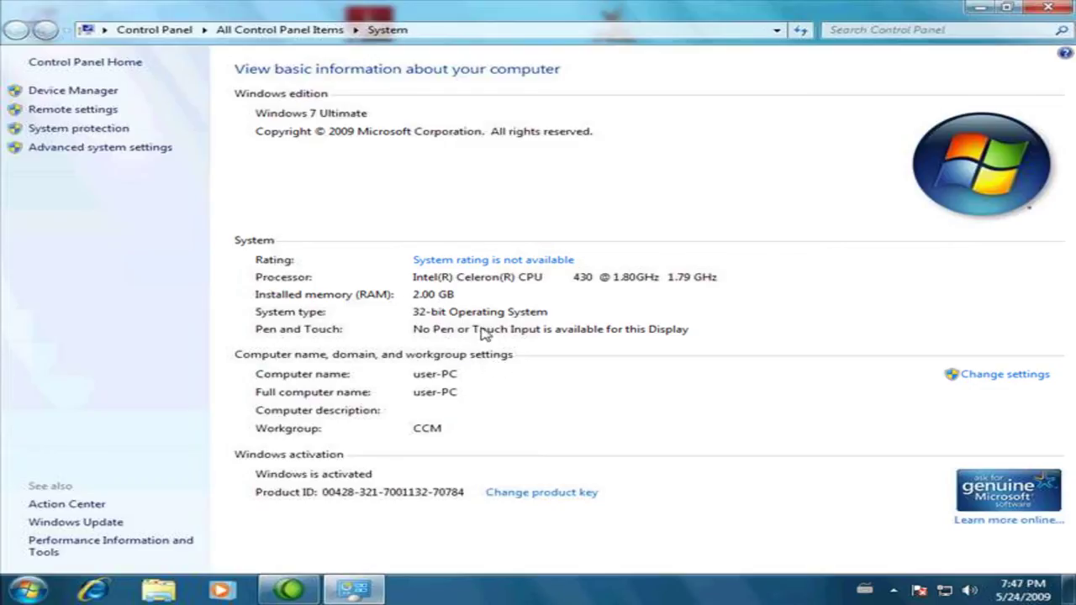
{"action": "left_click", "coordinate": [1048, 7]}
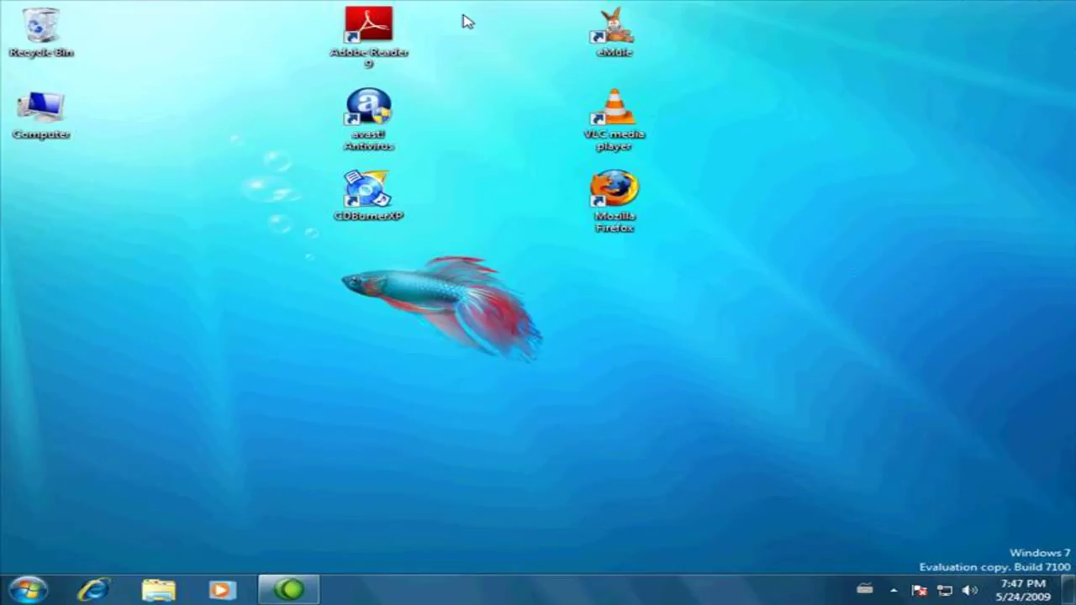
{"action": "left_click_drag", "start_coordinate": [462, 14], "coordinate": [360, 224]}
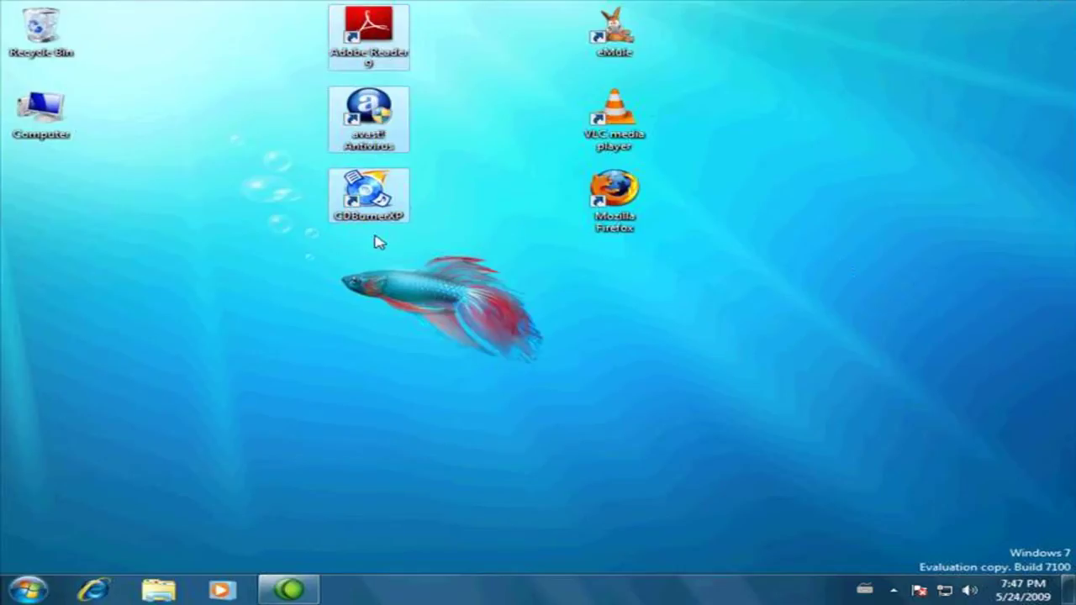
{"action": "left_click_drag", "start_coordinate": [528, 14], "coordinate": [583, 219]}
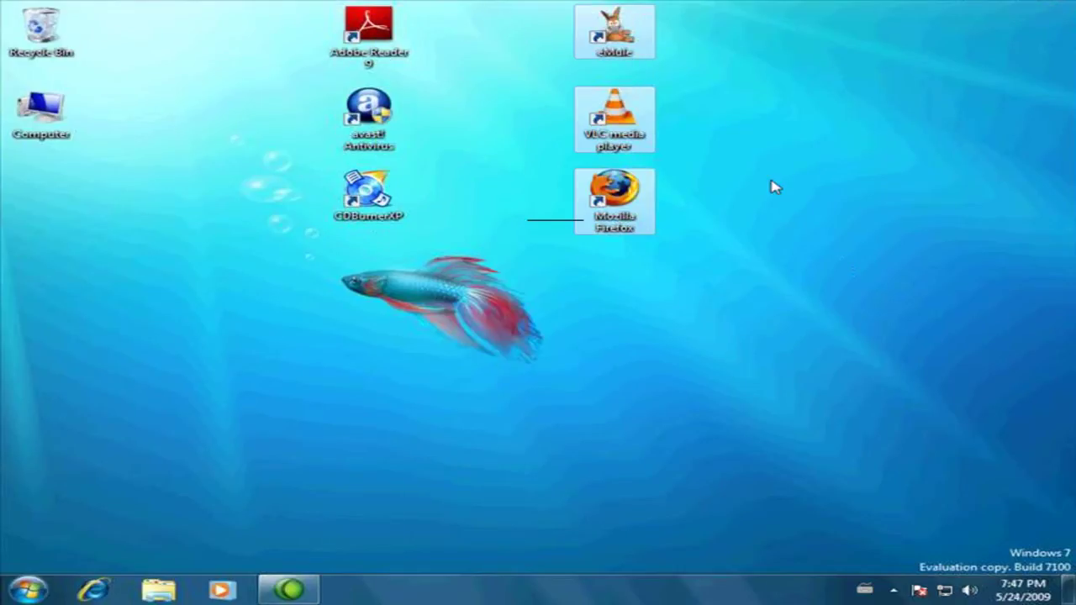
{"action": "left_click", "coordinate": [823, 171]}
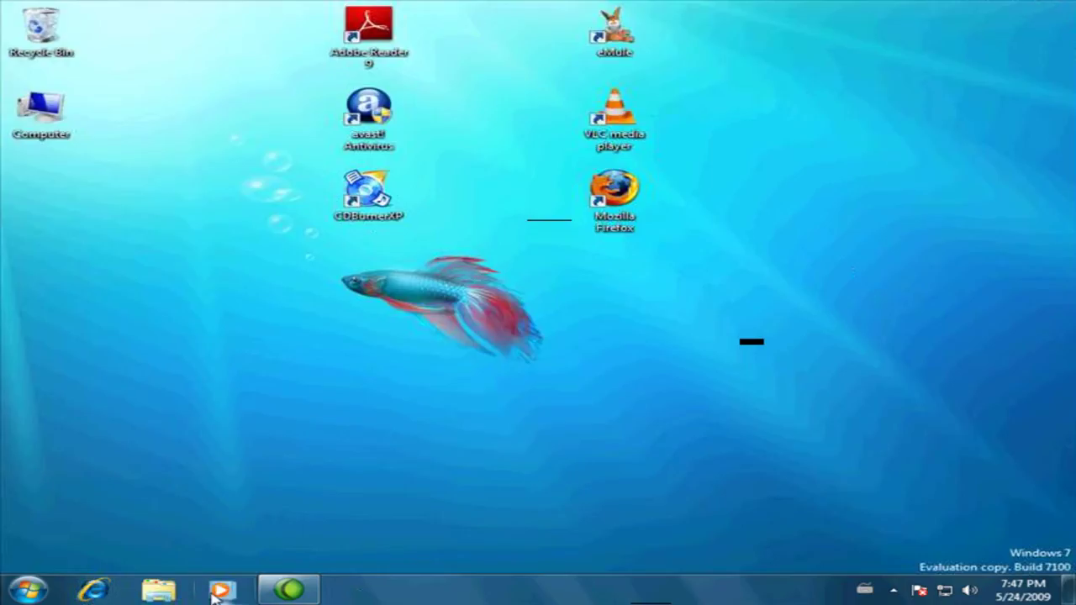
Open Internet Explorer and bring its MSN.com window forward using the thumbnail preview.
{"action": "mouse_move", "coordinate": [289, 591]}
{"action": "left_click", "coordinate": [94, 593]}
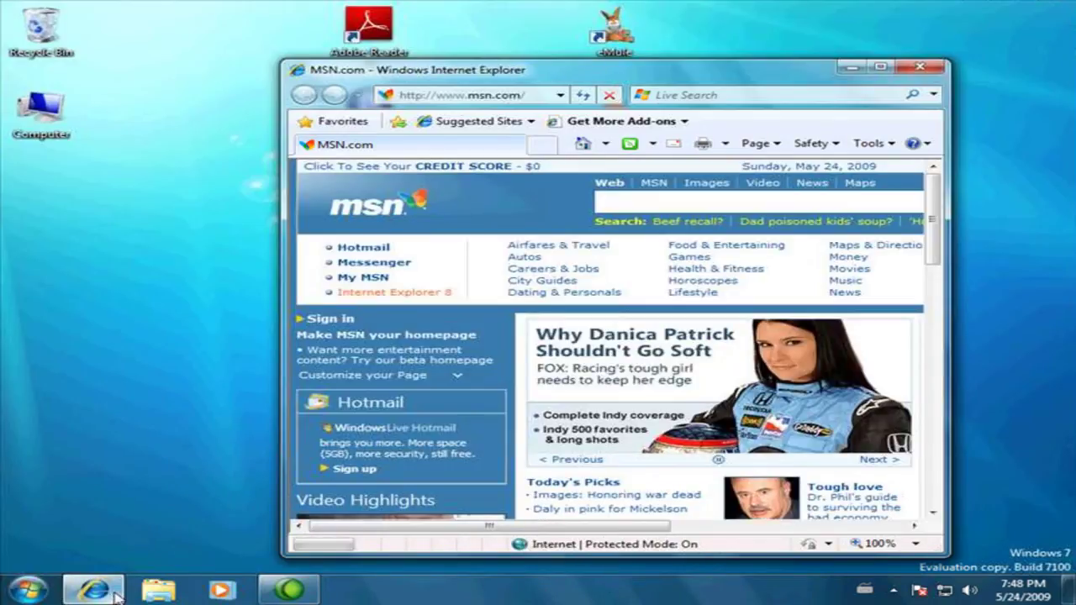
{"action": "mouse_move", "coordinate": [116, 596]}
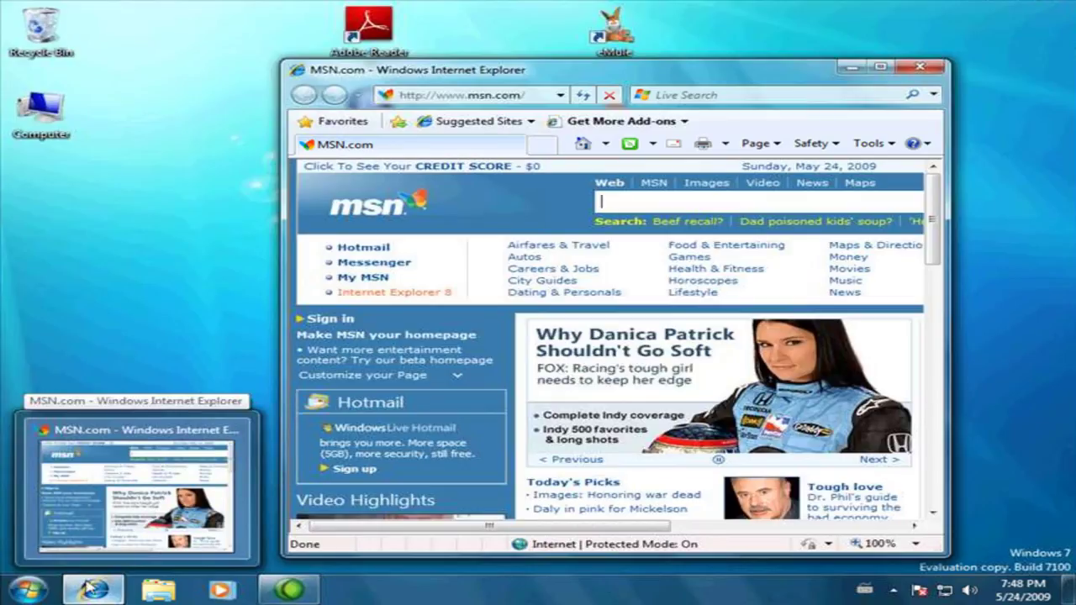
{"action": "left_click", "coordinate": [135, 492]}
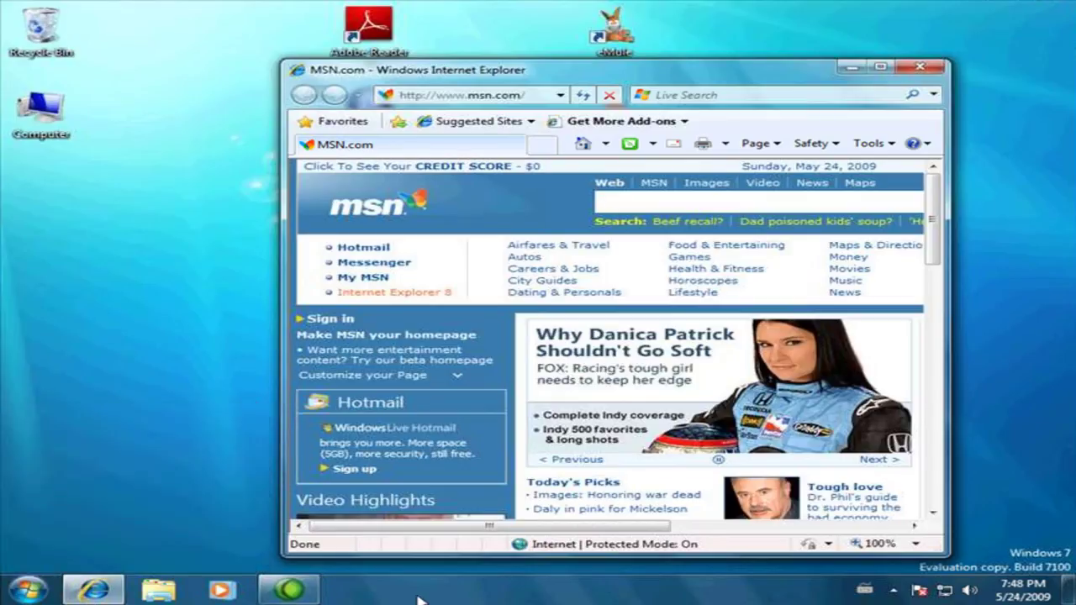
Move the MSN.com window across the desktop, maximize it by snapping, and restore it to a floating window.
{"action": "left_click_drag", "start_coordinate": [589, 72], "coordinate": [407, 64]}
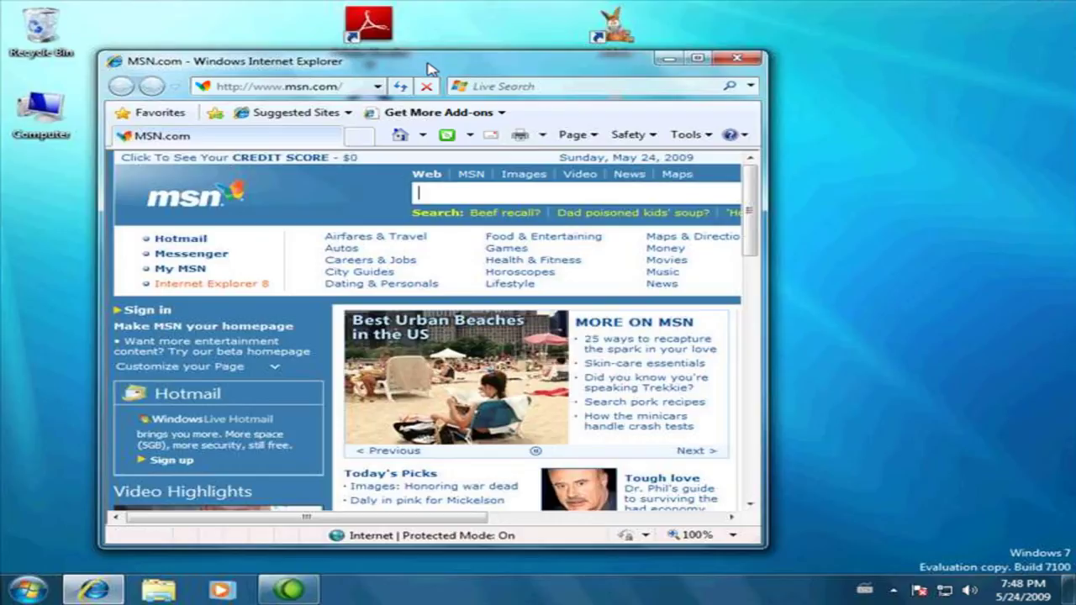
{"action": "left_click_drag", "start_coordinate": [430, 67], "coordinate": [439, 7]}
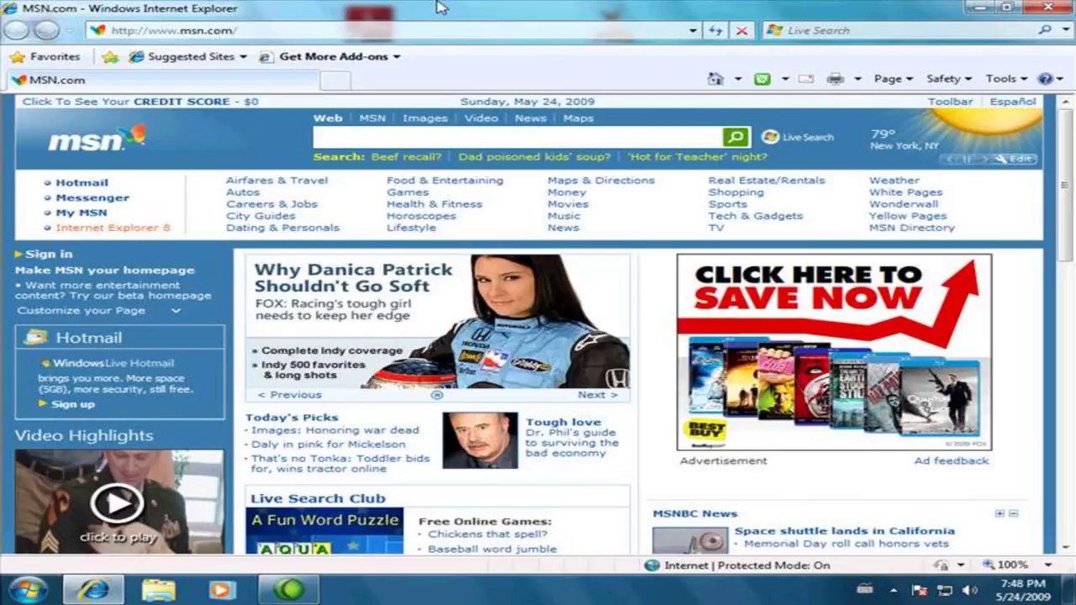
{"action": "left_click_drag", "start_coordinate": [471, 11], "coordinate": [558, 57]}
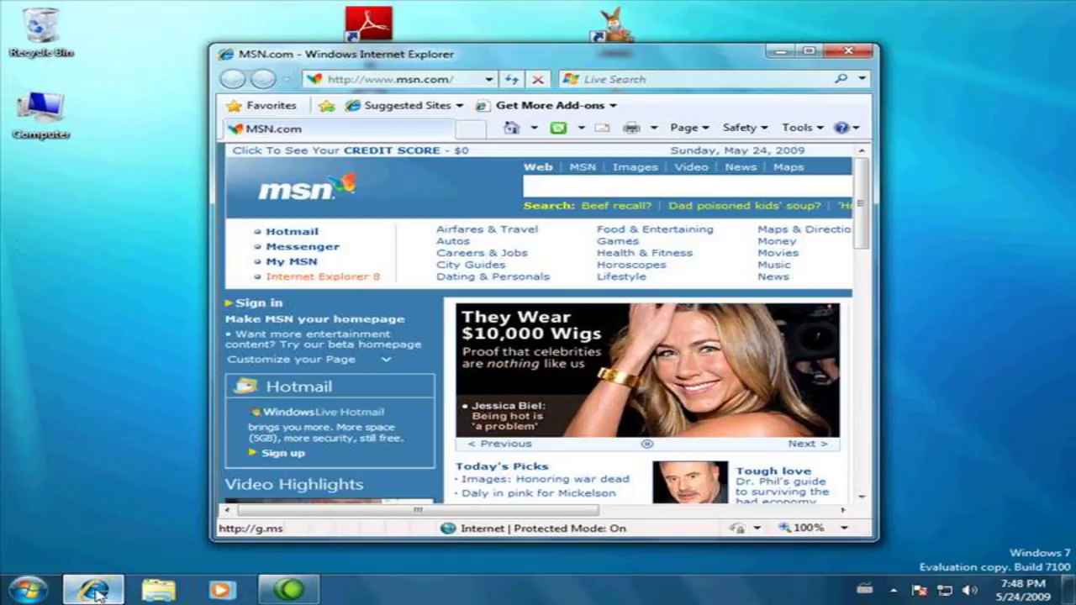
{"action": "mouse_move", "coordinate": [98, 593]}
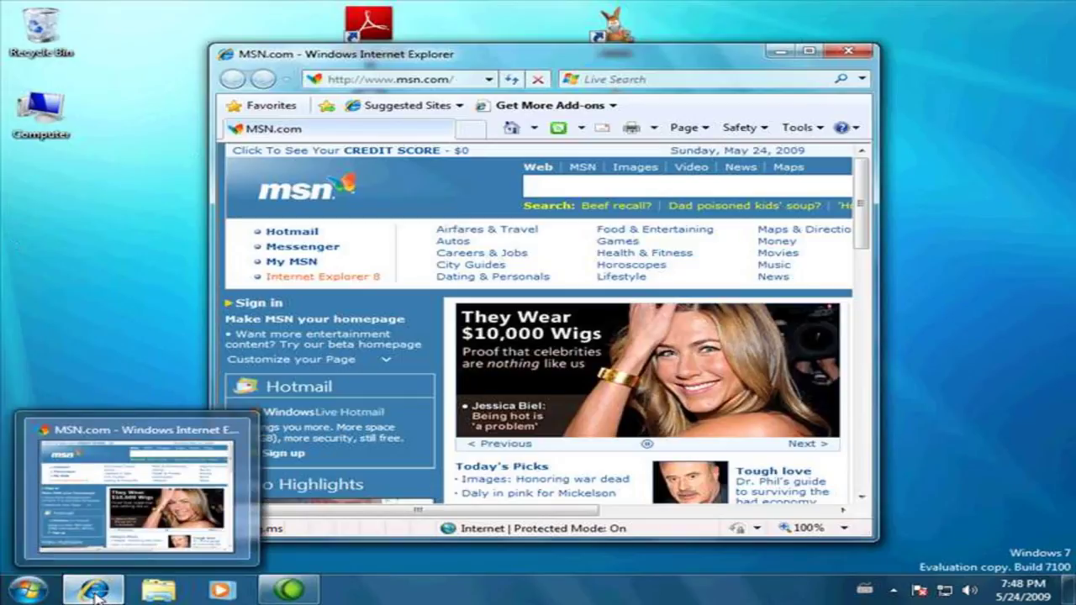
{"action": "right_click", "coordinate": [95, 592]}
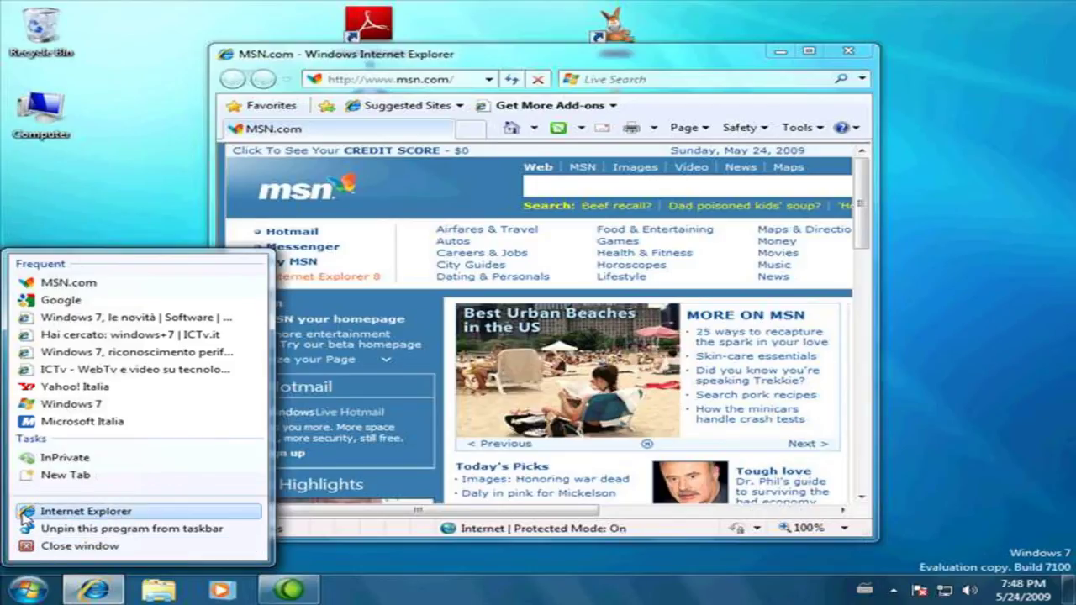
{"action": "left_click", "coordinate": [47, 513]}
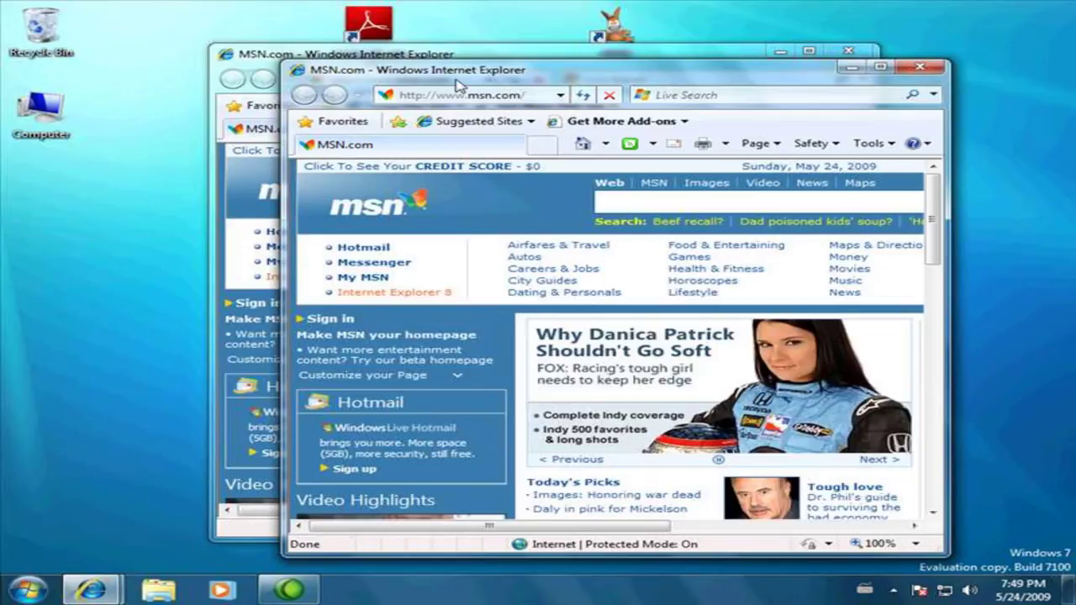
{"action": "type", "text": "www.coo"}
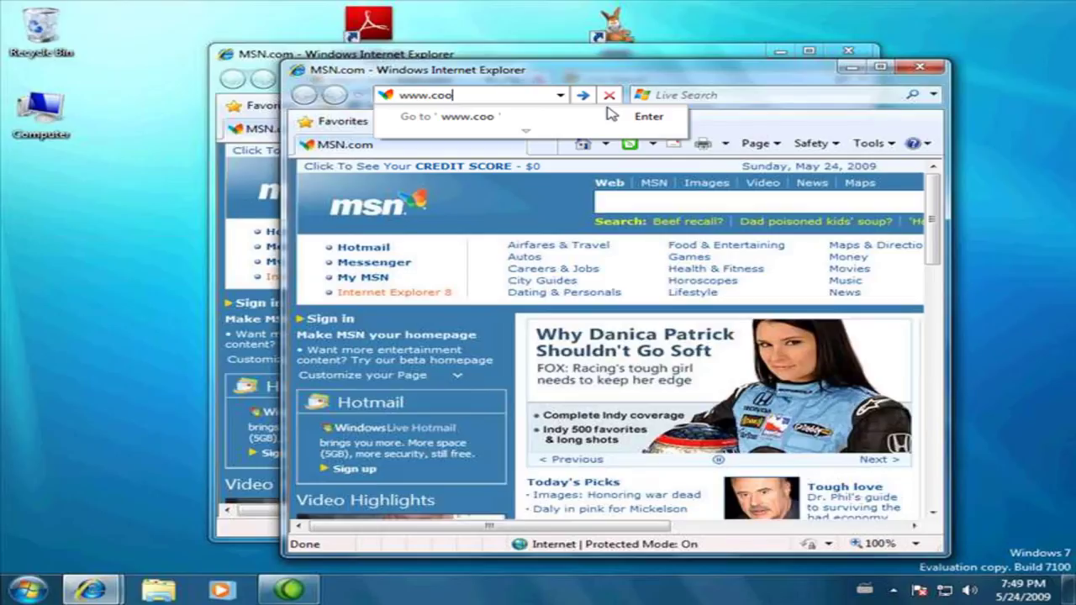
{"action": "key", "text": "BackSpace"}
{"action": "type", "text": "rriere"}
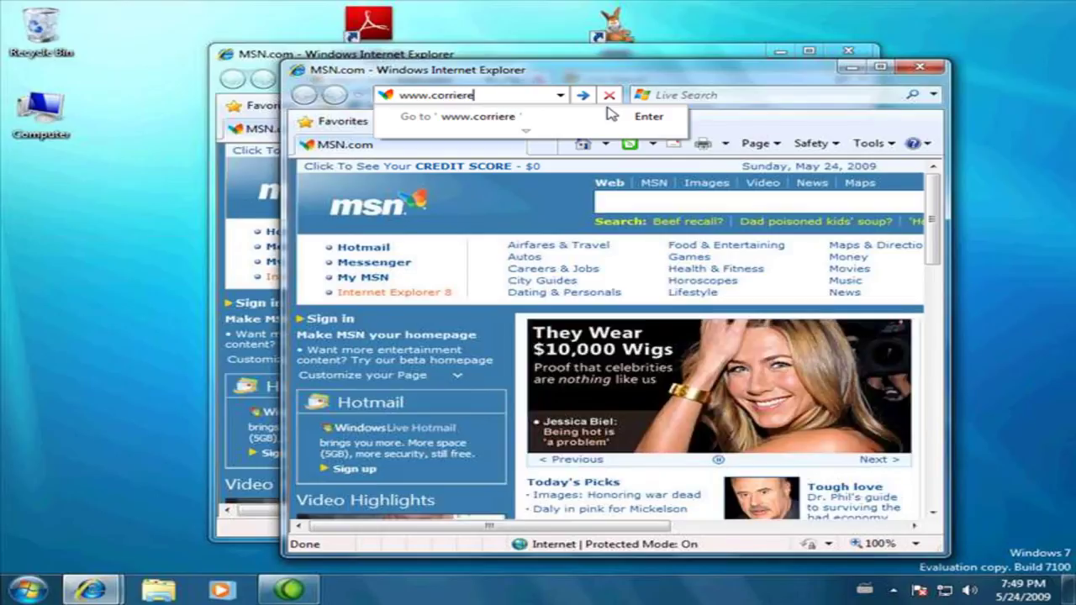
{"action": "type", "text": ".it"}
{"action": "key", "text": "Return"}
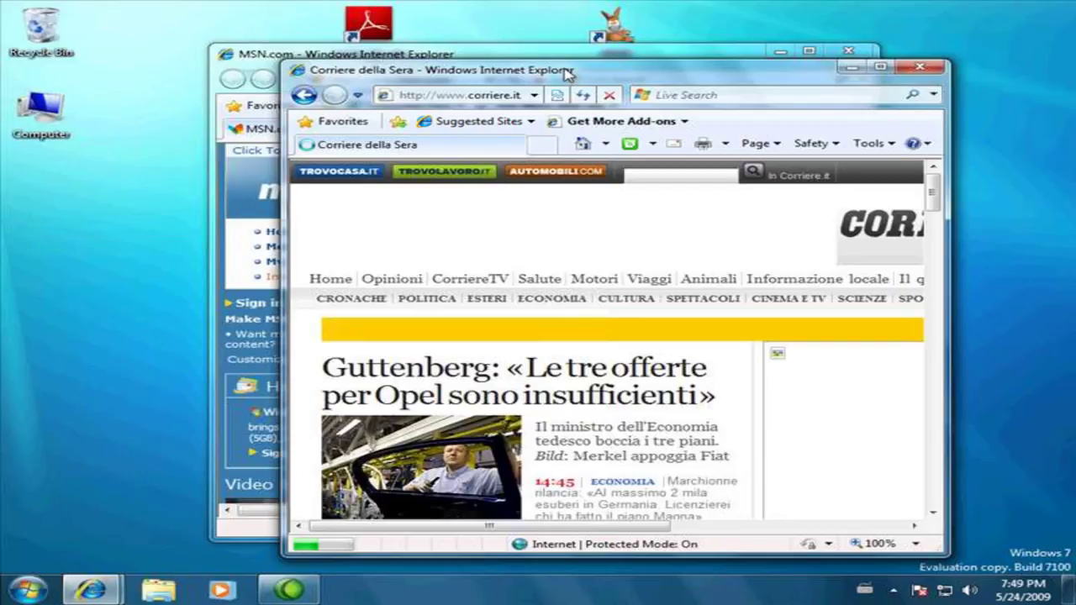
Snap the Corriere della Sera window to the right half of the screen and the MSN.com window to the left half.
{"action": "left_click_drag", "start_coordinate": [569, 74], "coordinate": [1075, 80]}
{"action": "left_click_drag", "start_coordinate": [448, 59], "coordinate": [0, 76]}
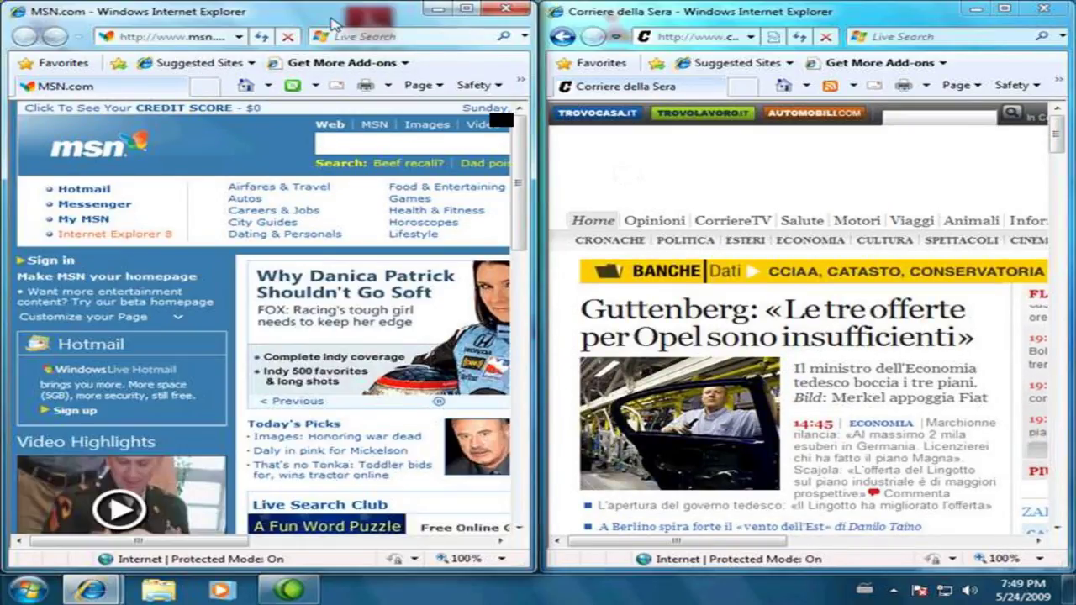
Unsnap the MSN.com window, maximize and restore the Corriere della Sera window, and leave both floating and overlapping with MSN.com in front.
{"action": "left_click_drag", "start_coordinate": [345, 17], "coordinate": [697, 71]}
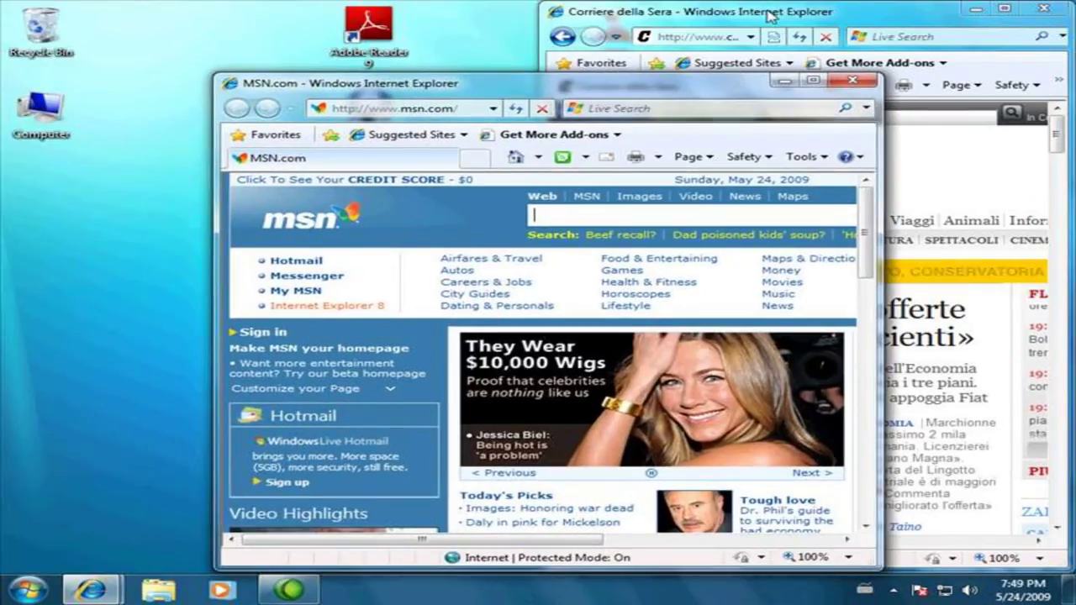
{"action": "left_click_drag", "start_coordinate": [719, 4], "coordinate": [485, 7]}
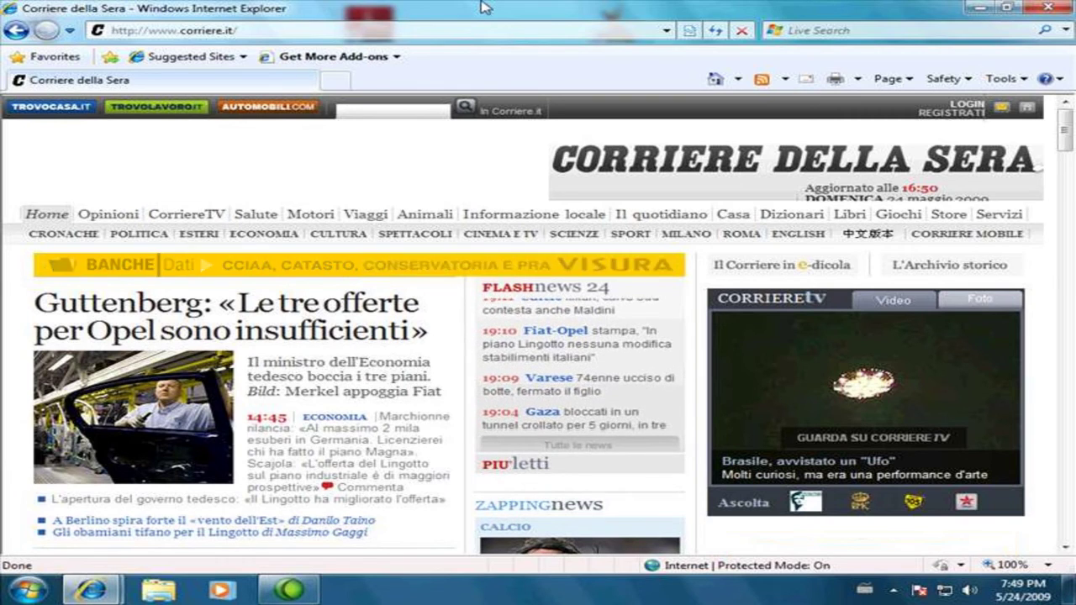
{"action": "left_click_drag", "start_coordinate": [484, 7], "coordinate": [696, 54]}
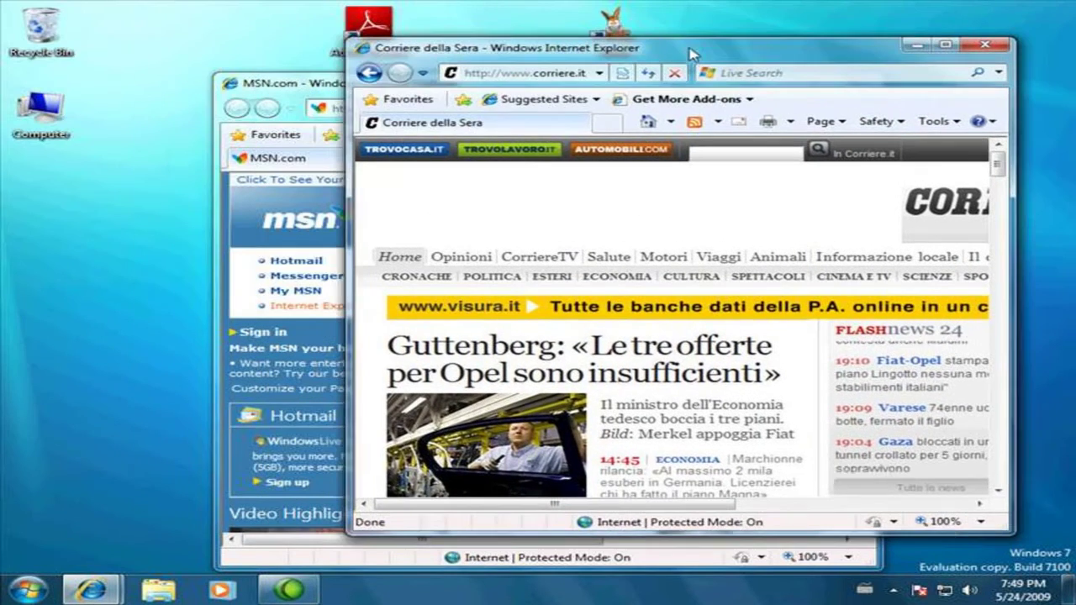
{"action": "left_click_drag", "start_coordinate": [343, 89], "coordinate": [227, 73]}
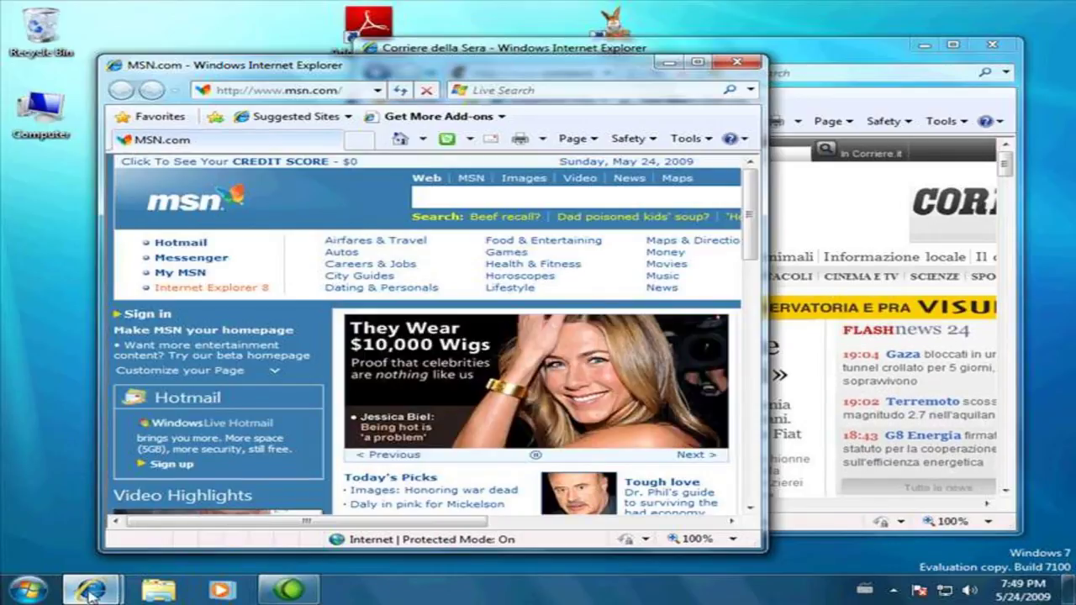
Examine Internet Explorer's grouped window thumbnails and the frequent sites and tasks in its jump list.
{"action": "mouse_move", "coordinate": [90, 594]}
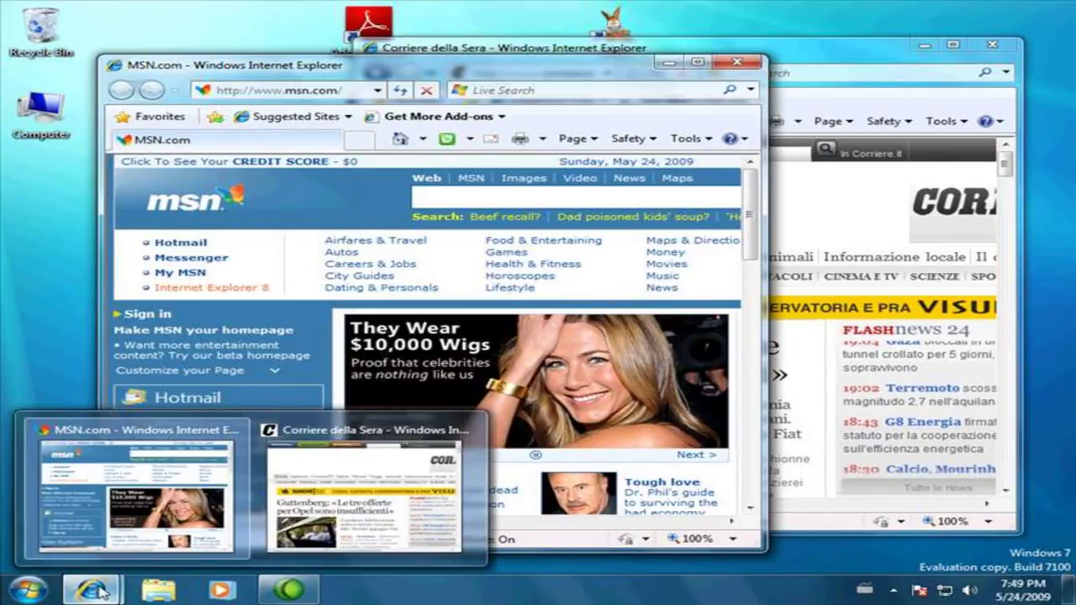
{"action": "right_click", "coordinate": [97, 595]}
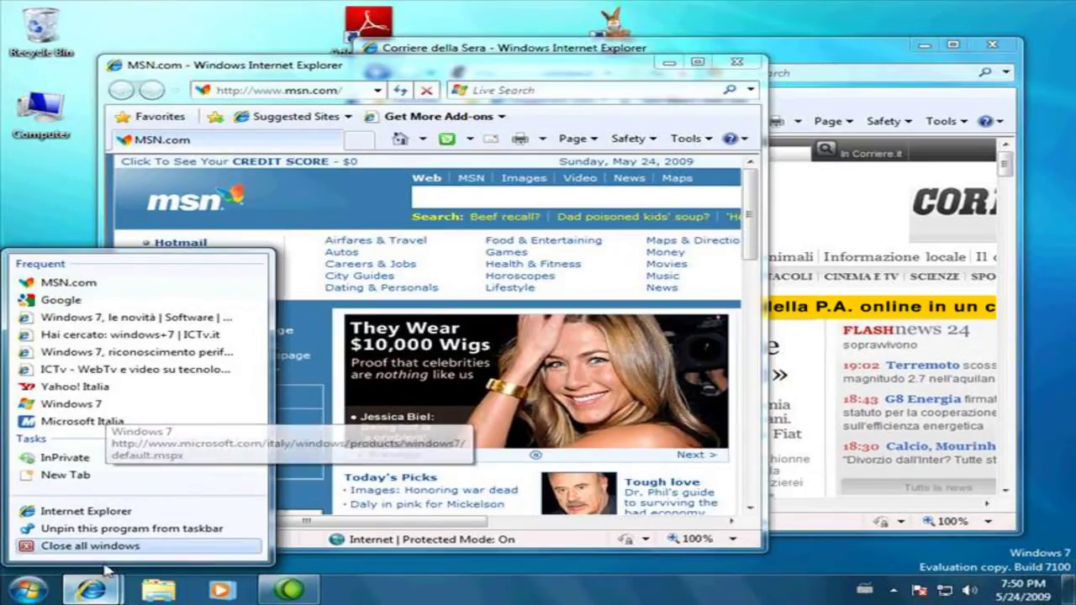
{"action": "left_click", "coordinate": [92, 590]}
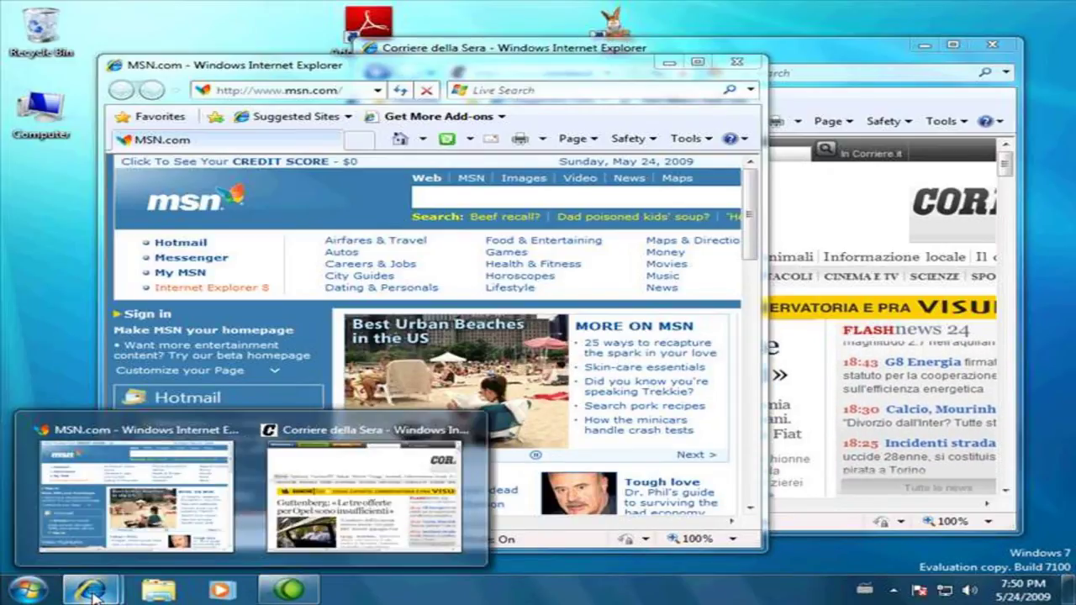
{"action": "right_click", "coordinate": [93, 594]}
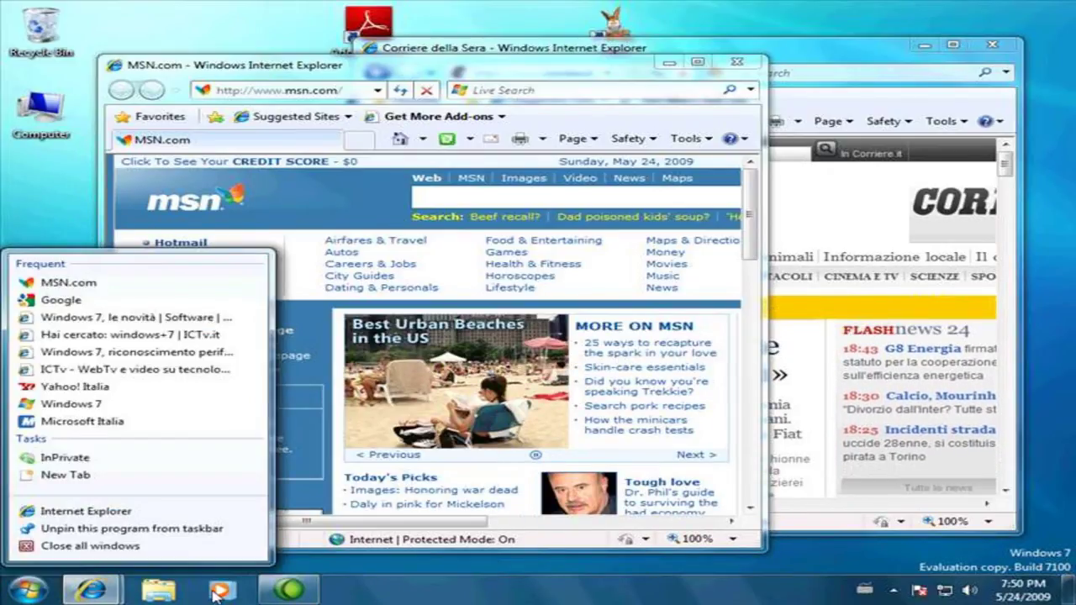
{"action": "left_click", "coordinate": [419, 599]}
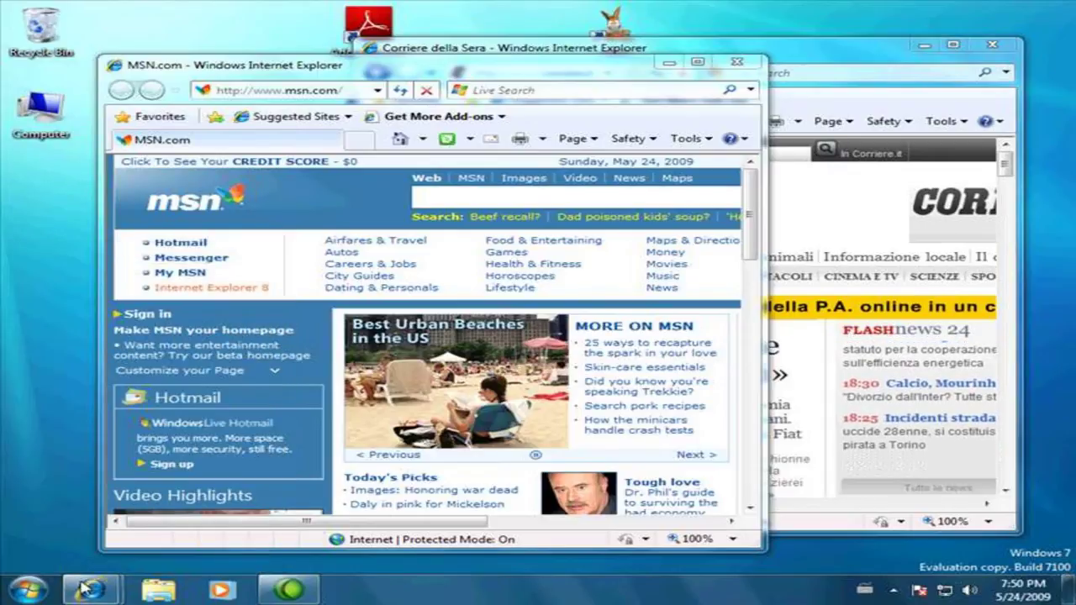
{"action": "right_click", "coordinate": [89, 594]}
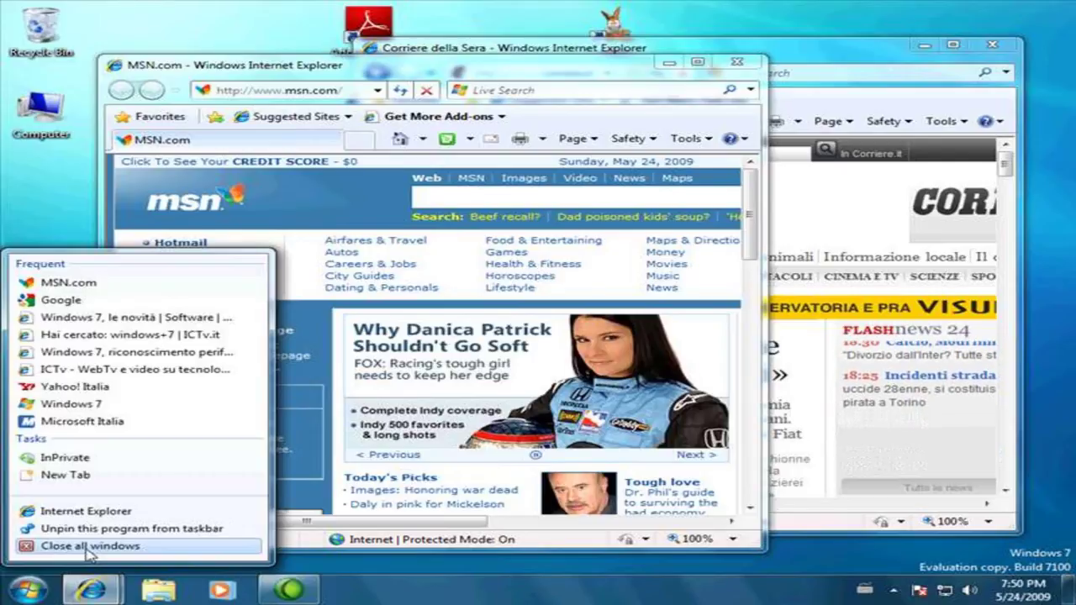
{"action": "left_click", "coordinate": [579, 588]}
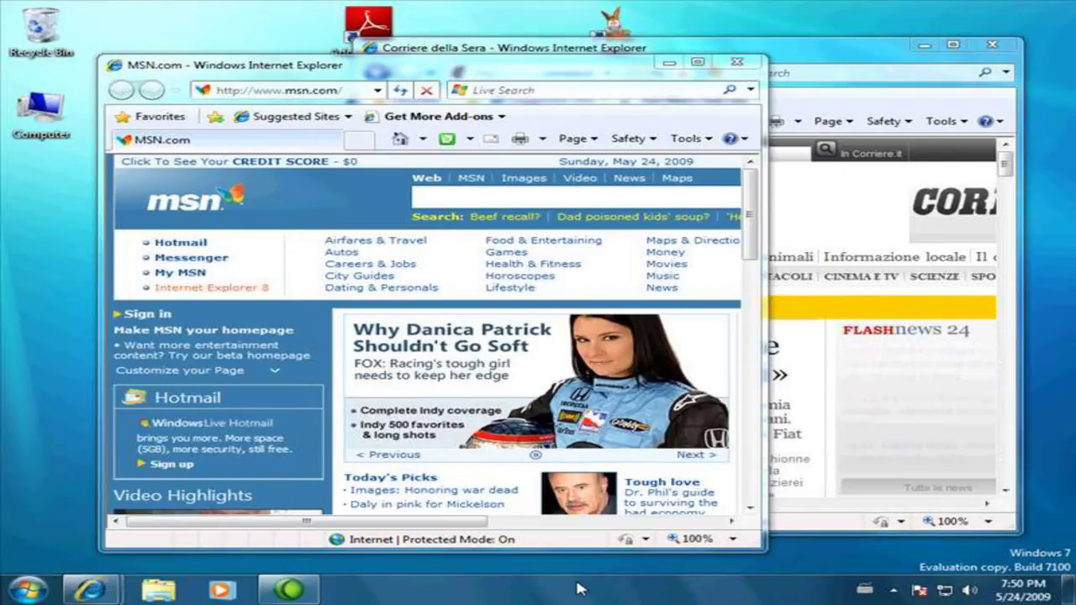
Peek at both Internet Explorer windows through their thumbnails and close the MSN.com window from its preview.
{"action": "mouse_move", "coordinate": [90, 591]}
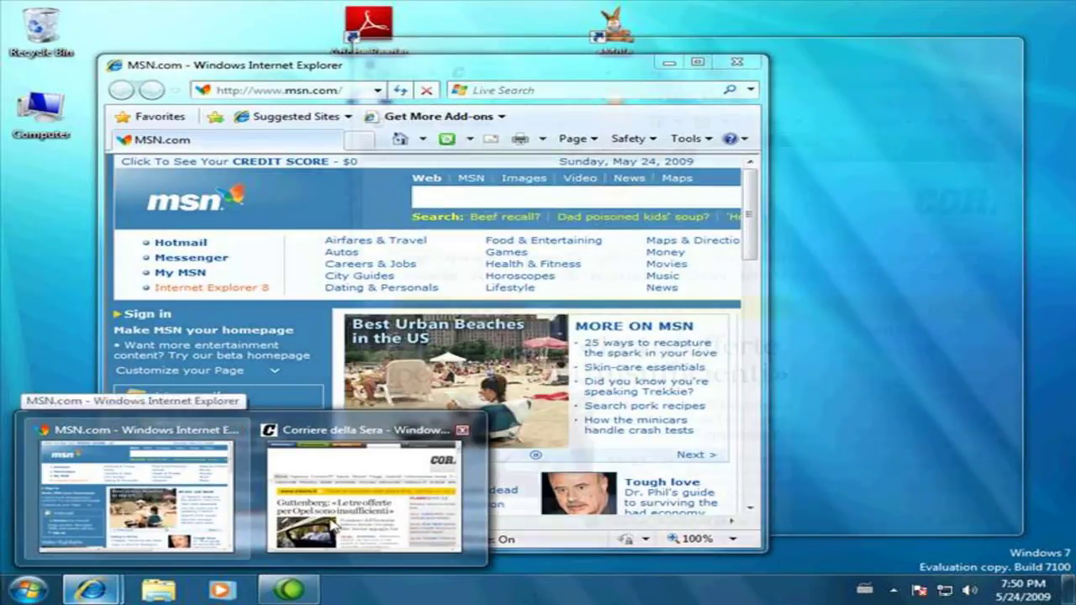
{"action": "mouse_move", "coordinate": [339, 526]}
{"action": "mouse_move", "coordinate": [194, 510]}
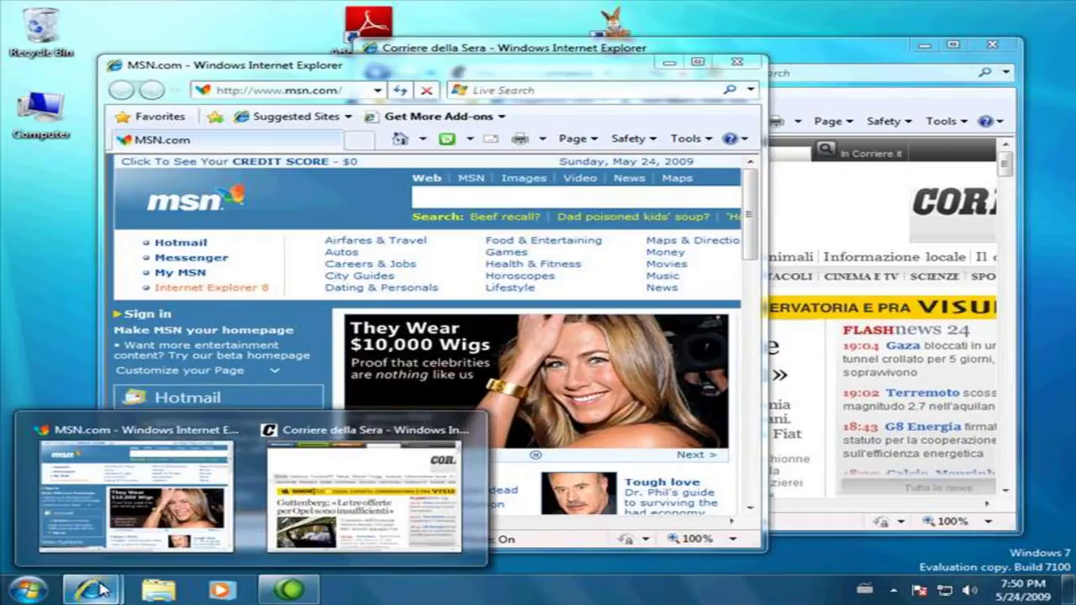
{"action": "left_click", "coordinate": [234, 431]}
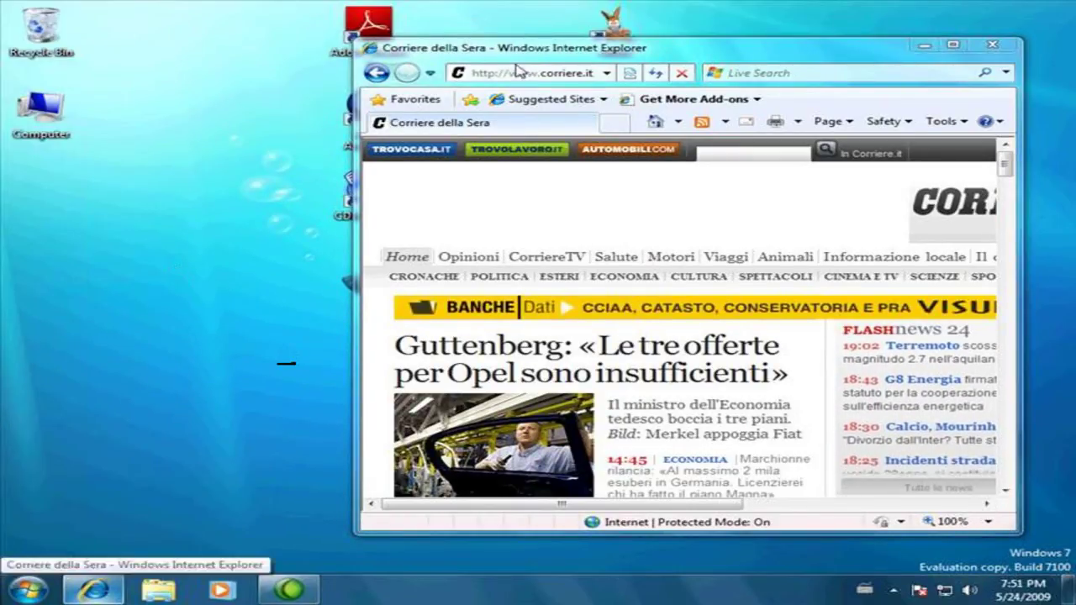
Minimize the Corriere della Sera window and open Mozilla Firefox.
{"action": "left_click", "coordinate": [922, 48]}
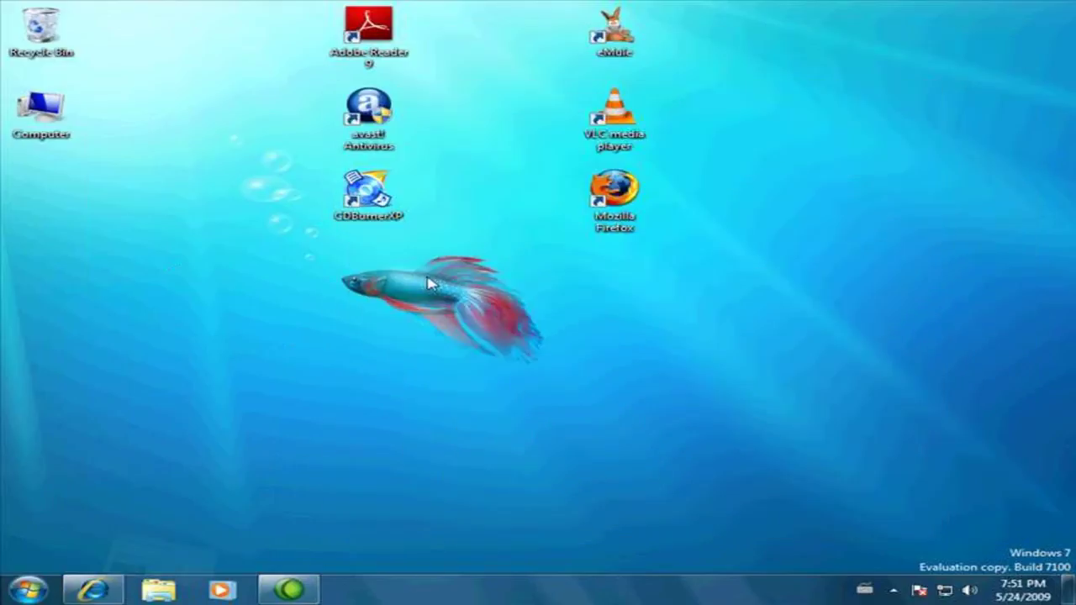
{"action": "double_click", "coordinate": [624, 193]}
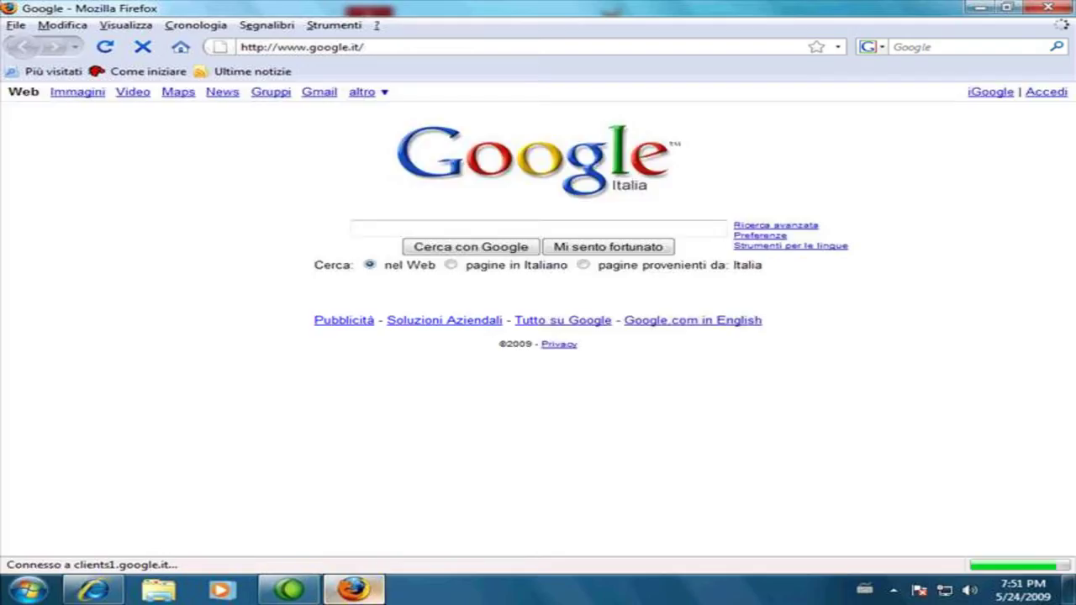
Close Firefox, preview the remaining Internet Explorer window's thumbnail, and reopen Firefox from its desktop shortcut.
{"action": "mouse_move", "coordinate": [353, 589]}
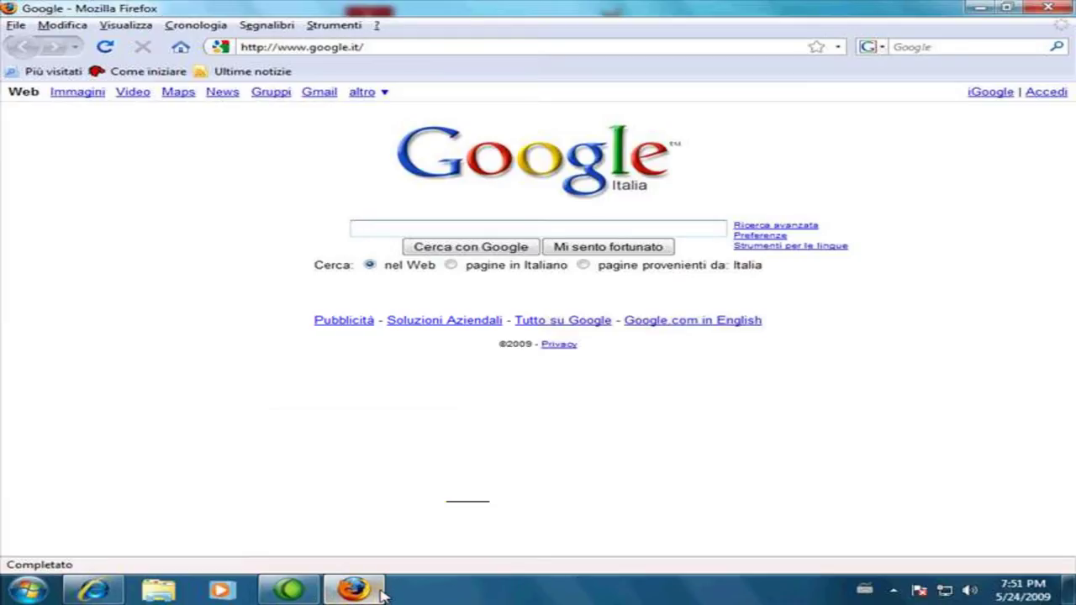
{"action": "left_click", "coordinate": [1048, 8]}
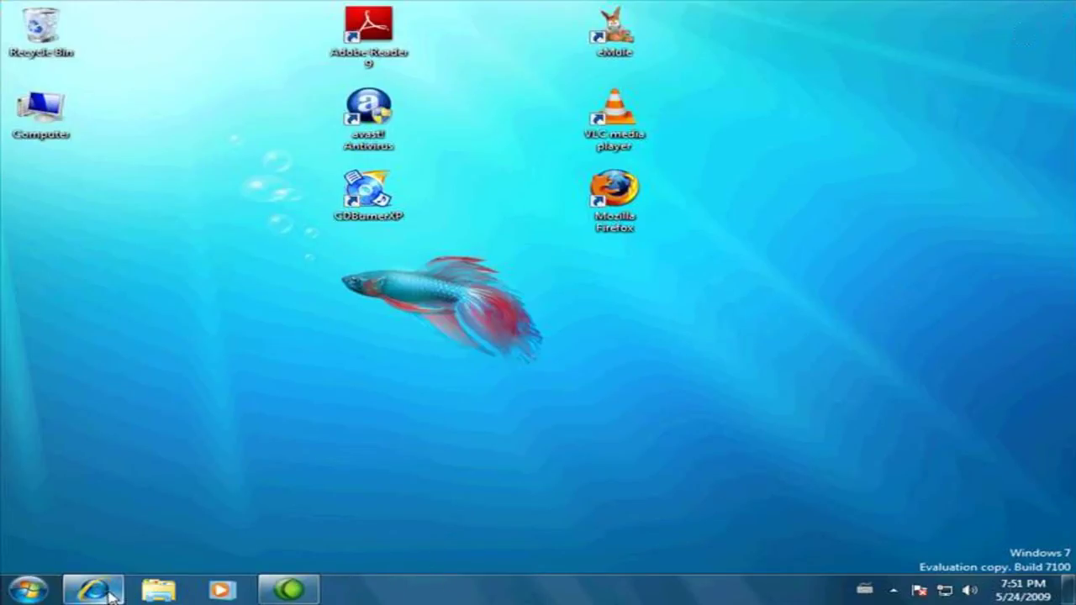
{"action": "mouse_move", "coordinate": [112, 595]}
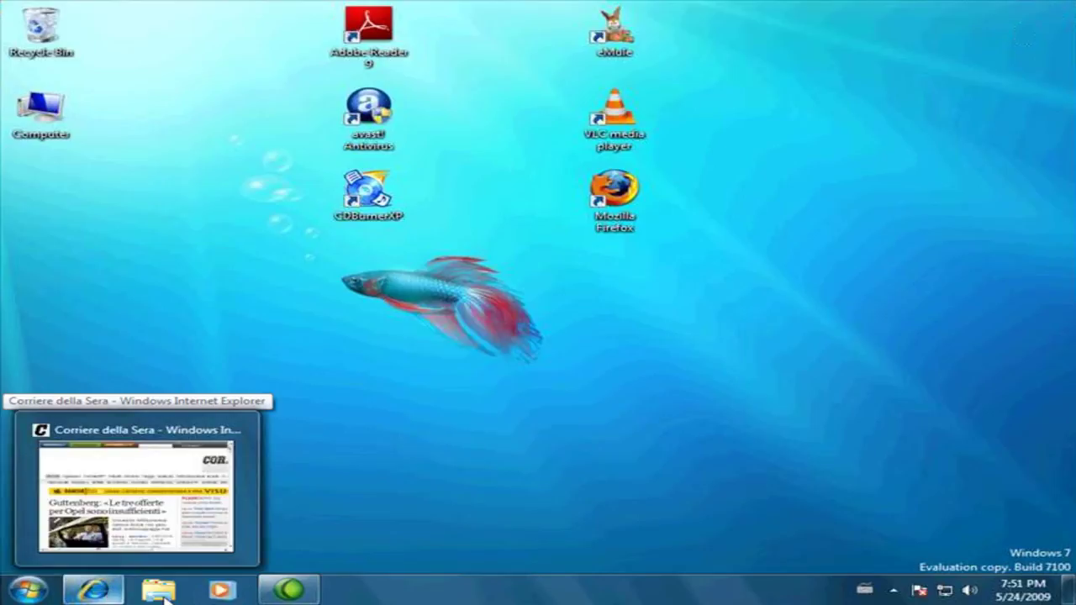
{"action": "double_click", "coordinate": [632, 197]}
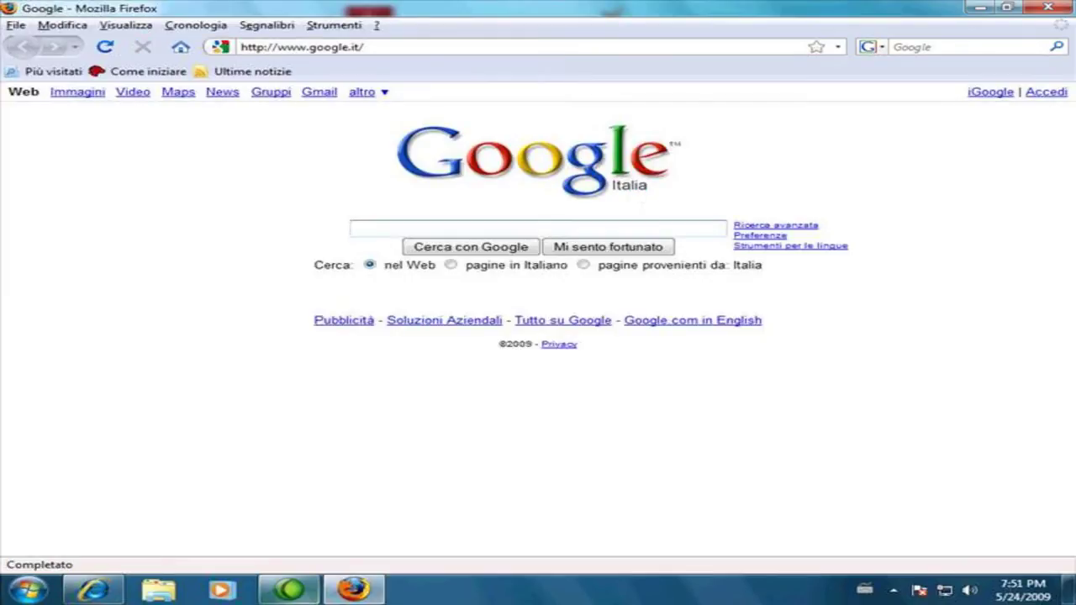
Pin Mozilla Firefox to the taskbar and close its window.
{"action": "right_click", "coordinate": [357, 591]}
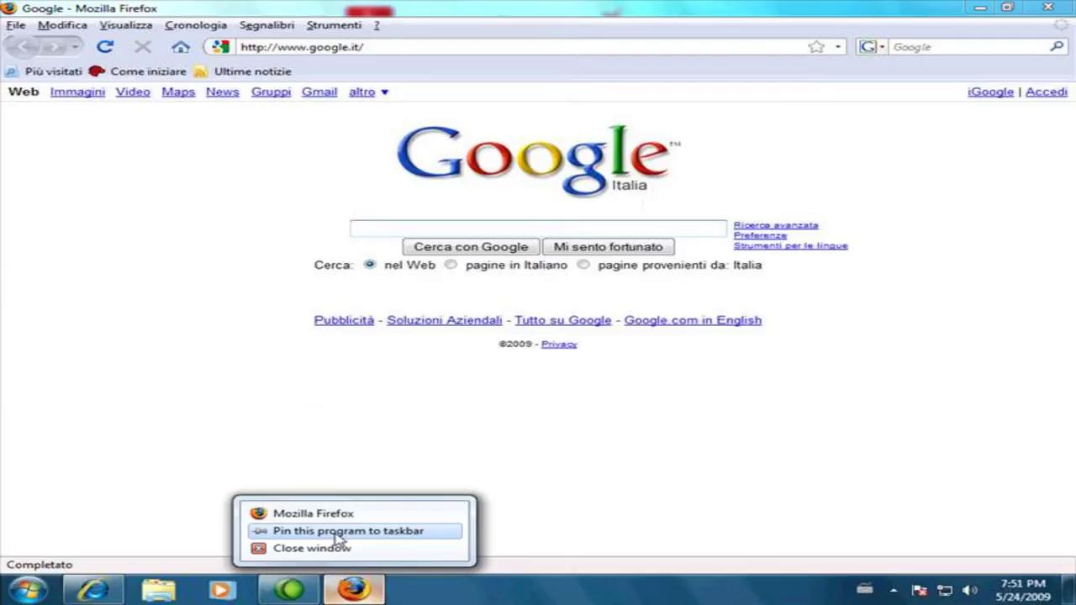
{"action": "left_click", "coordinate": [438, 597]}
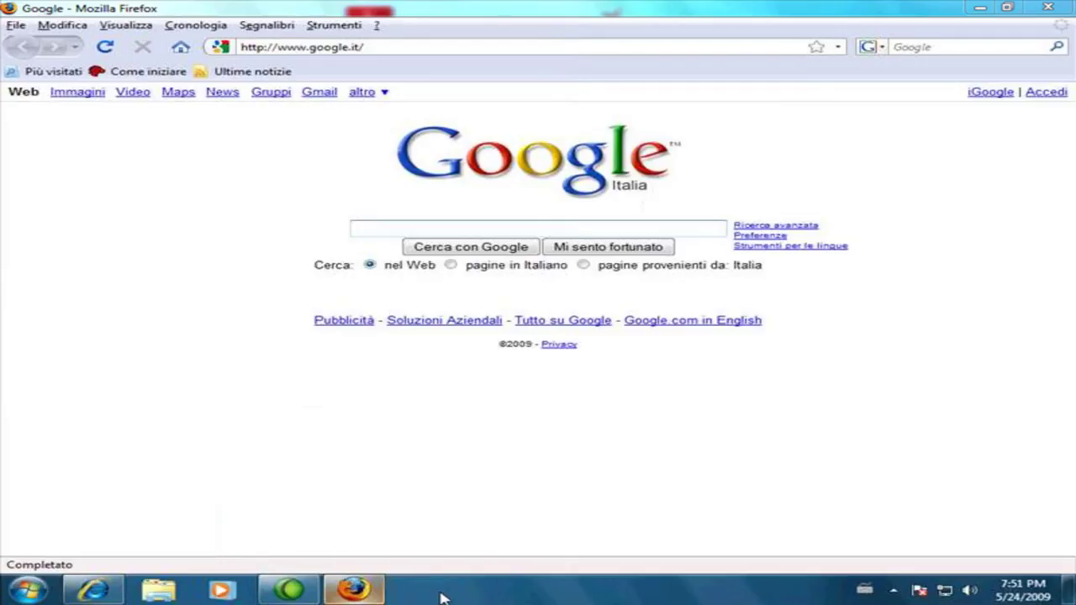
{"action": "right_click", "coordinate": [364, 594]}
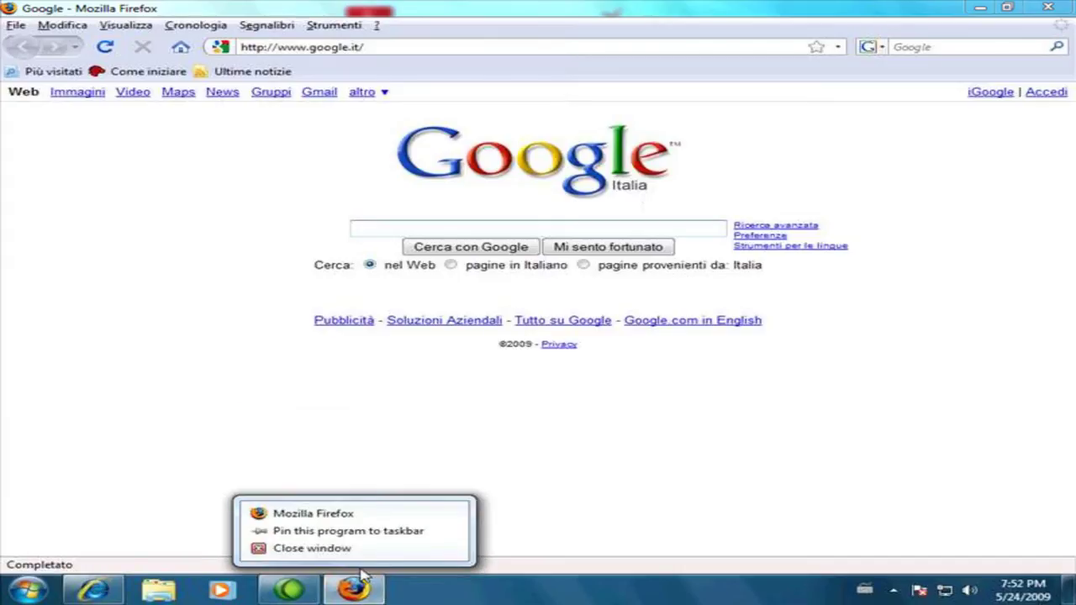
{"action": "left_click", "coordinate": [281, 533]}
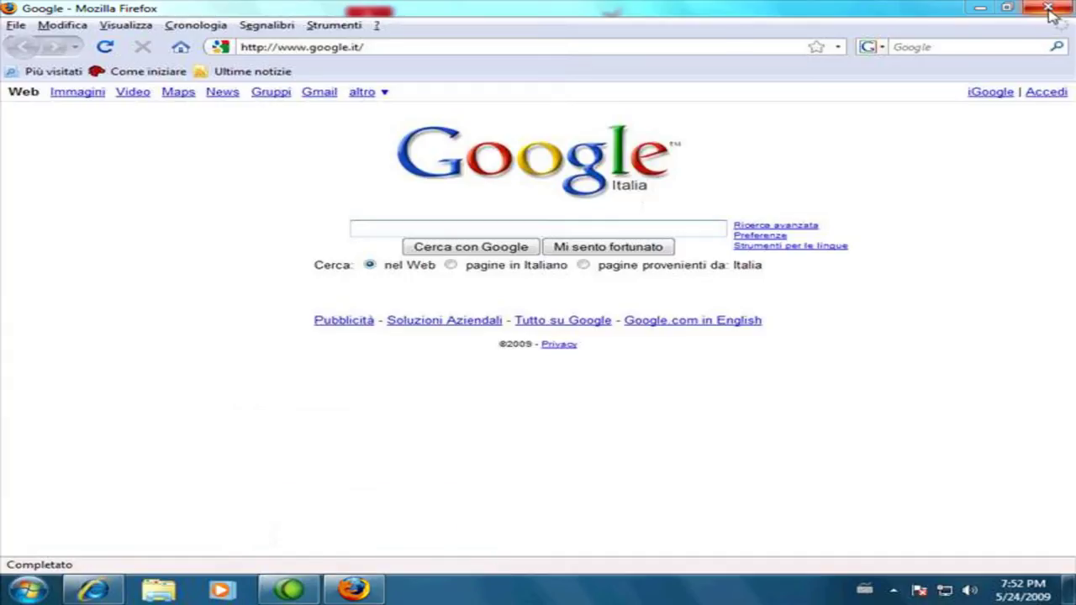
{"action": "left_click", "coordinate": [1050, 12]}
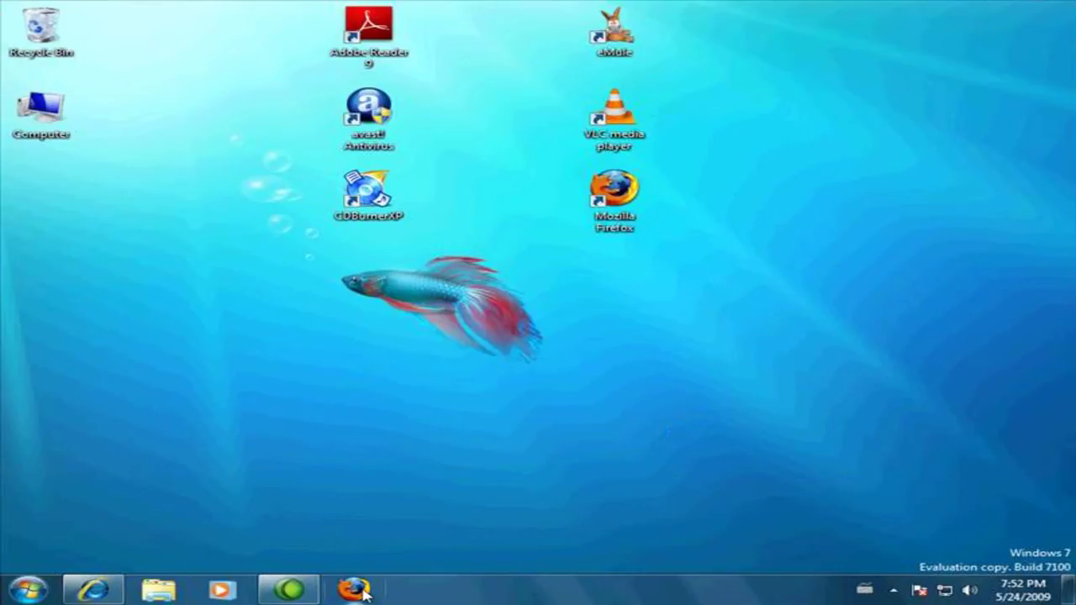
Delete the Mozilla Firefox desktop shortcut and move its pinned taskbar icon directly after Internet Explorer.
{"action": "right_click", "coordinate": [625, 200]}
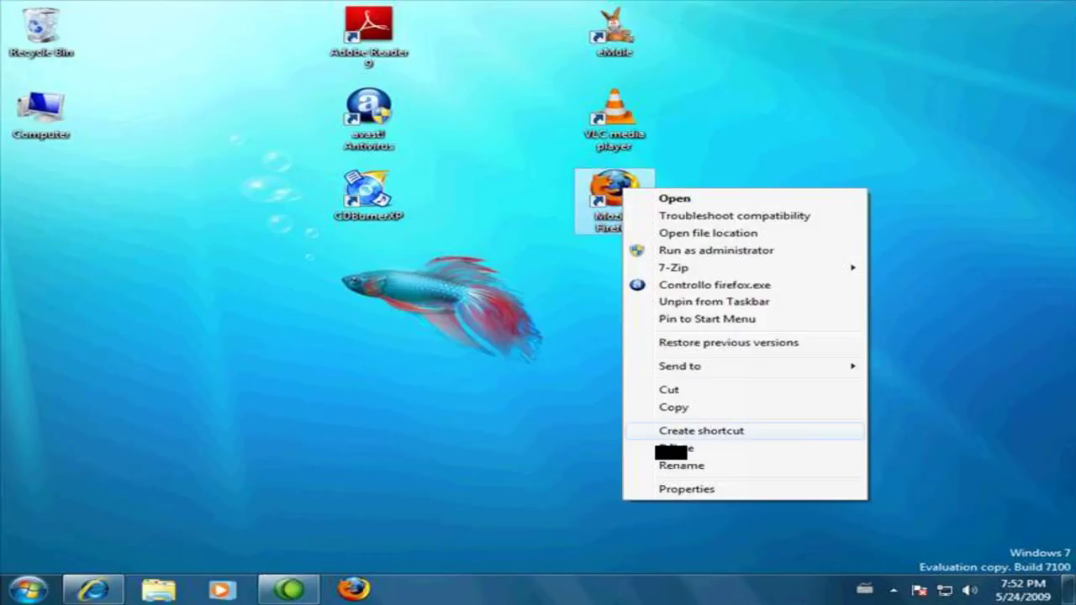
{"action": "left_click", "coordinate": [677, 450]}
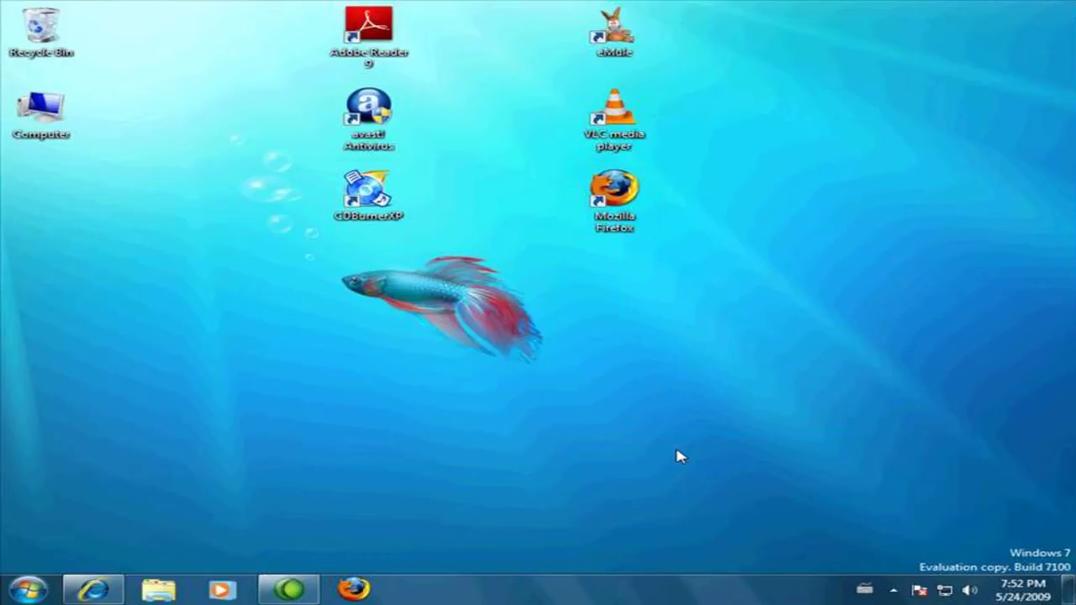
{"action": "left_click", "coordinate": [632, 385]}
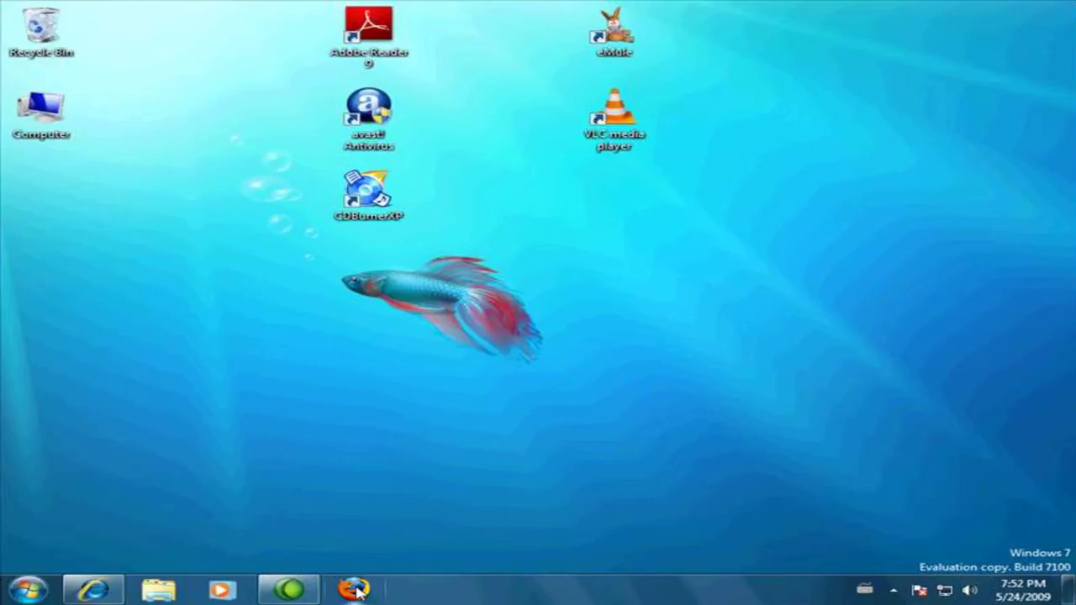
{"action": "left_click_drag", "start_coordinate": [358, 591], "coordinate": [158, 591]}
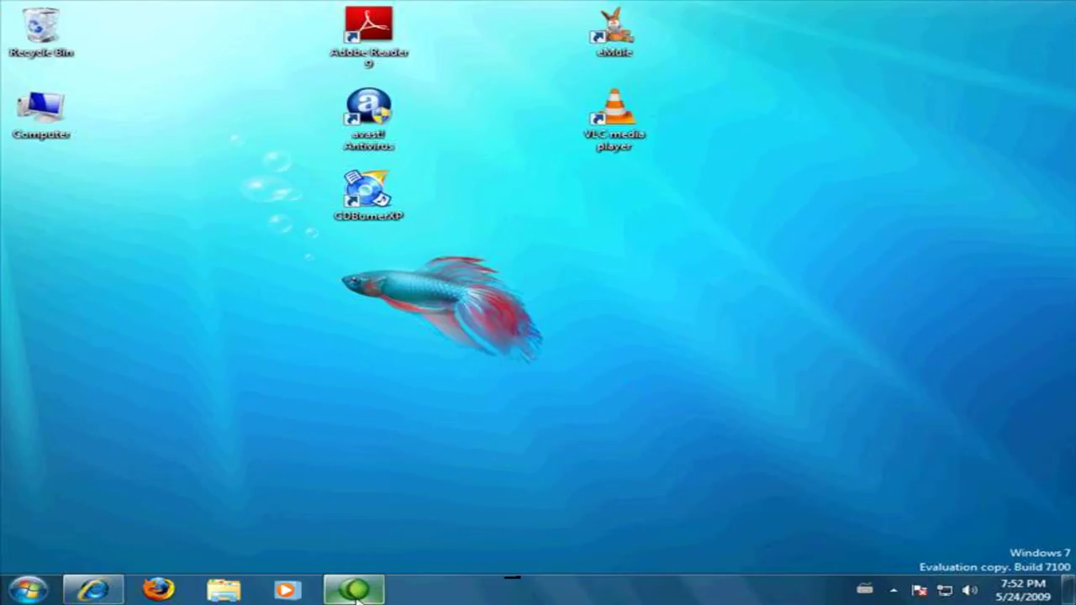
{"action": "mouse_move", "coordinate": [362, 597]}
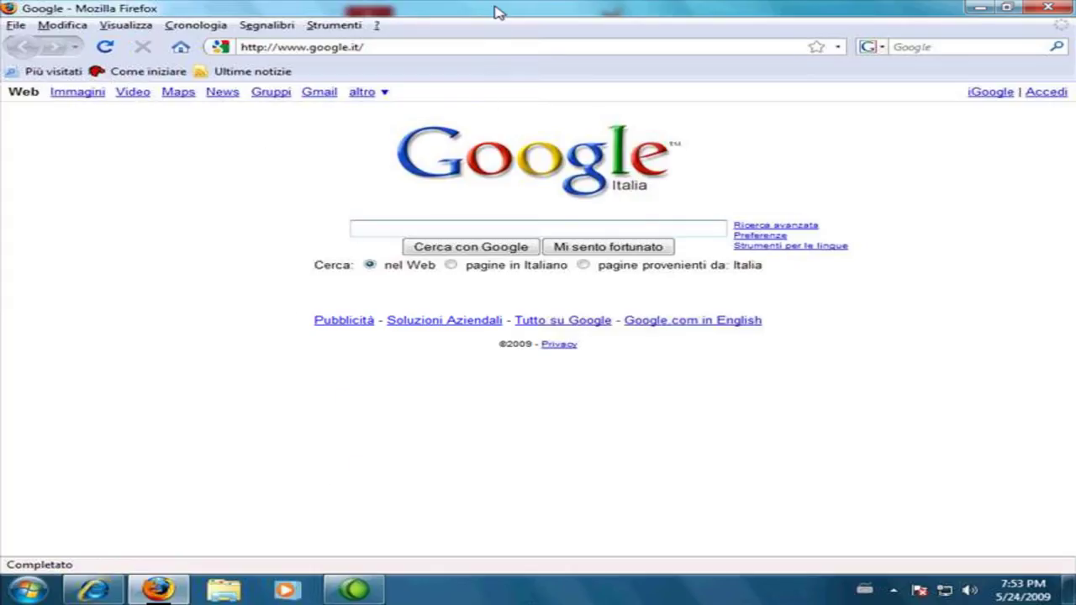
Turn the maximized Firefox window into a floating one, then minimize and restore it using its pinned taskbar icon.
{"action": "left_click_drag", "start_coordinate": [496, 11], "coordinate": [625, 110]}
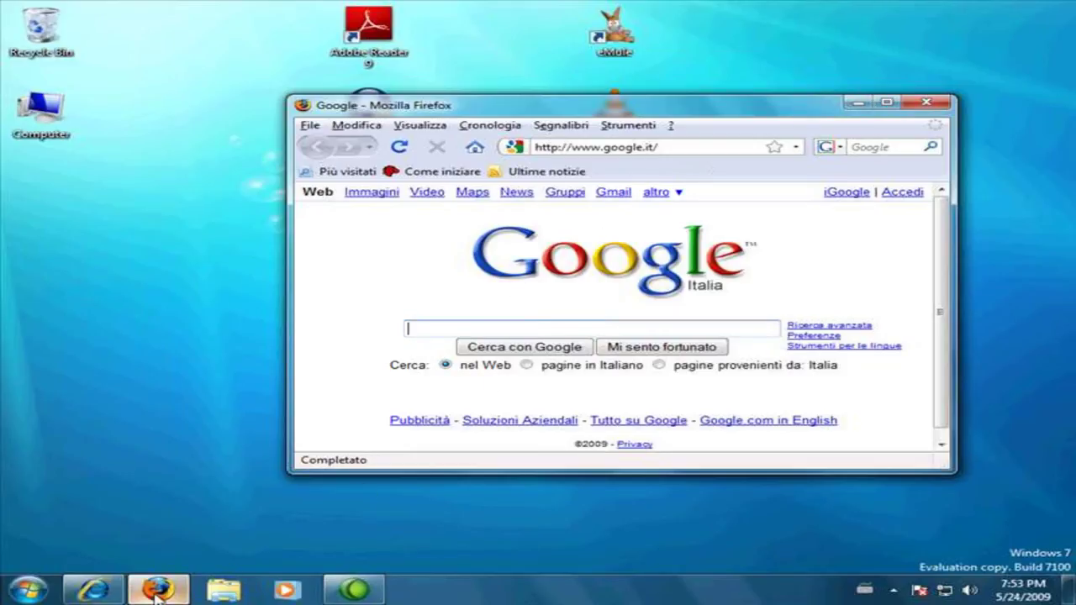
{"action": "left_click", "coordinate": [861, 102]}
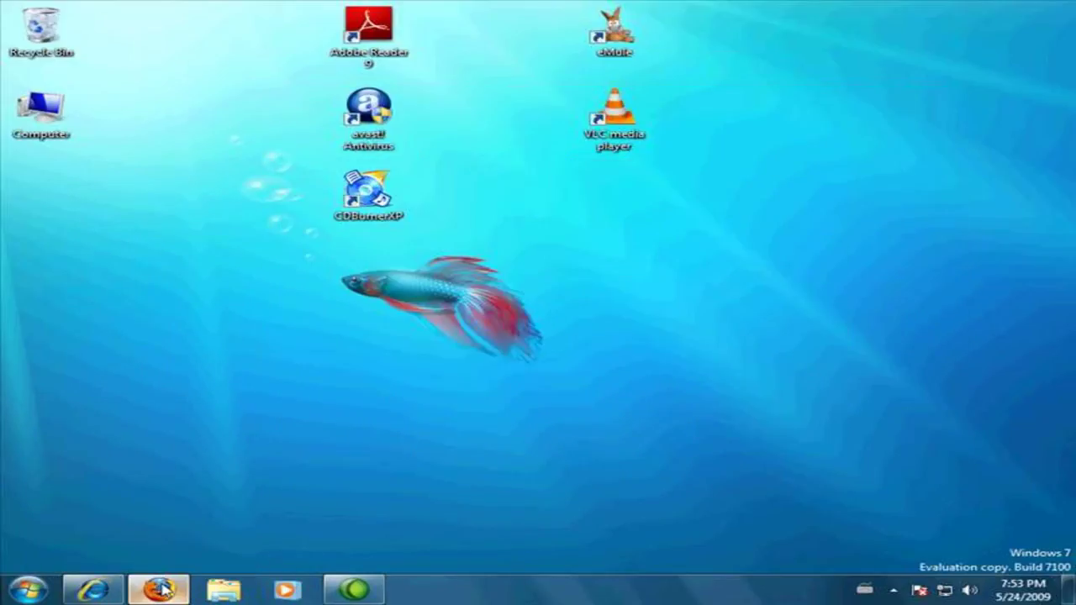
{"action": "left_click", "coordinate": [162, 591]}
{"action": "left_click", "coordinate": [162, 591]}
{"action": "left_click", "coordinate": [164, 590]}
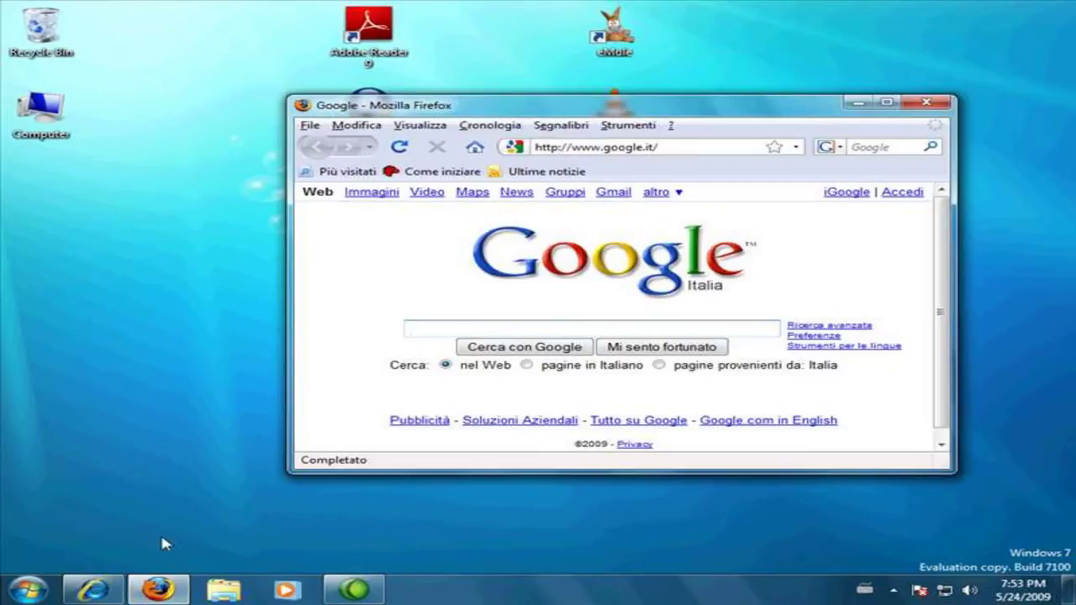
Open a second Firefox window from the jump list and spread both windows apart so they only partly overlap.
{"action": "mouse_move", "coordinate": [150, 592]}
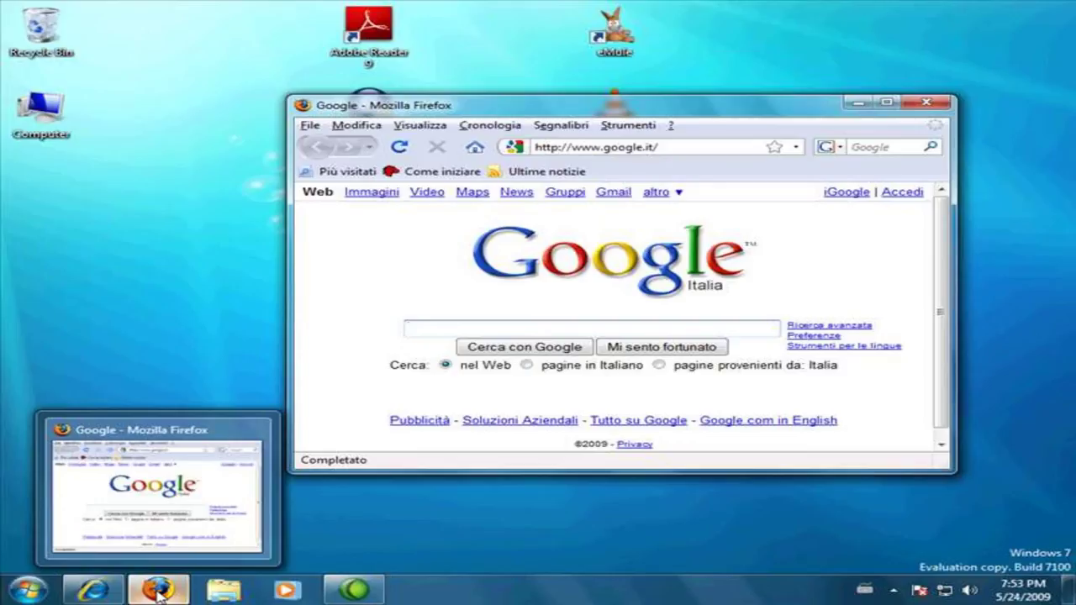
{"action": "right_click", "coordinate": [157, 591]}
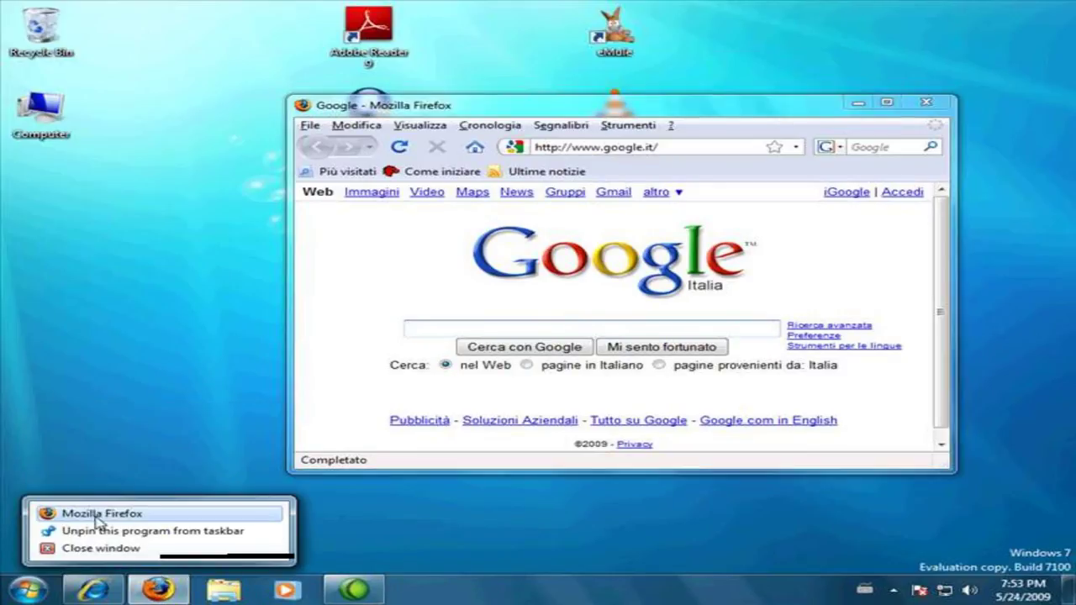
{"action": "left_click", "coordinate": [137, 513]}
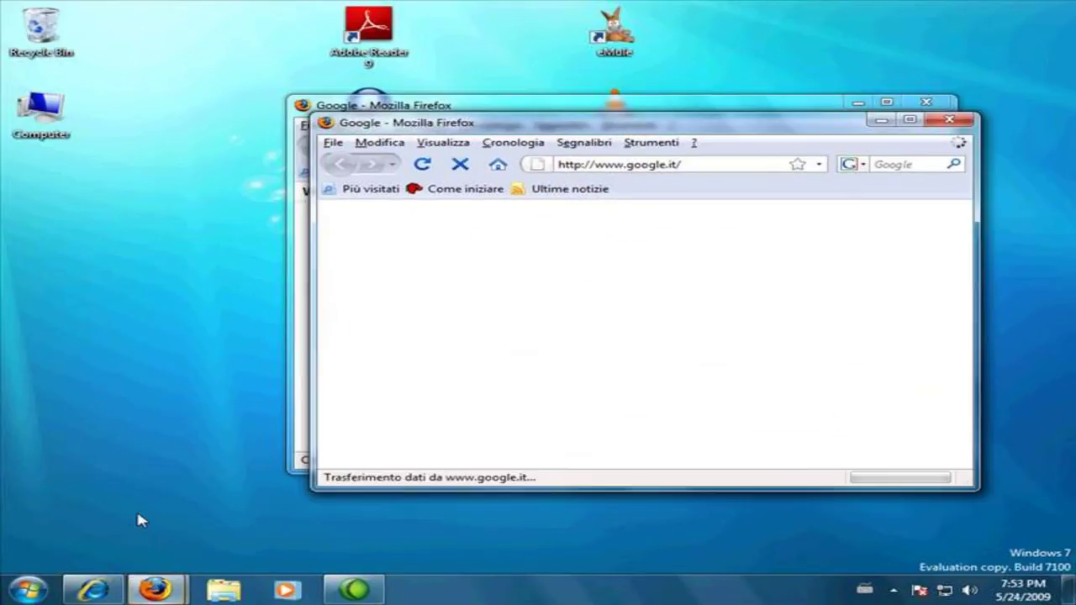
{"action": "left_click_drag", "start_coordinate": [539, 132], "coordinate": [627, 158]}
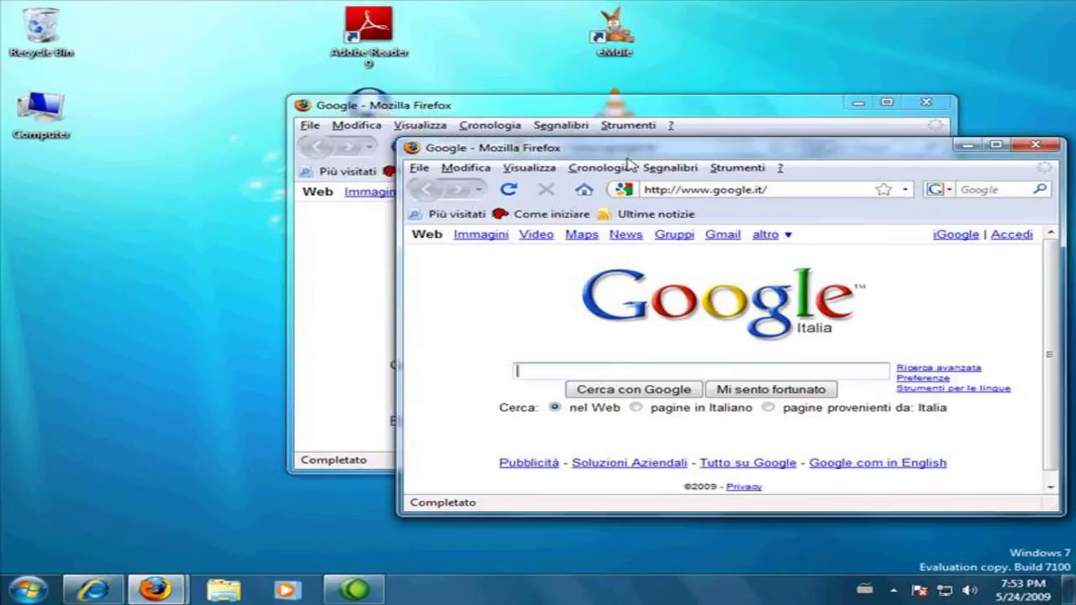
{"action": "left_click_drag", "start_coordinate": [561, 117], "coordinate": [389, 94]}
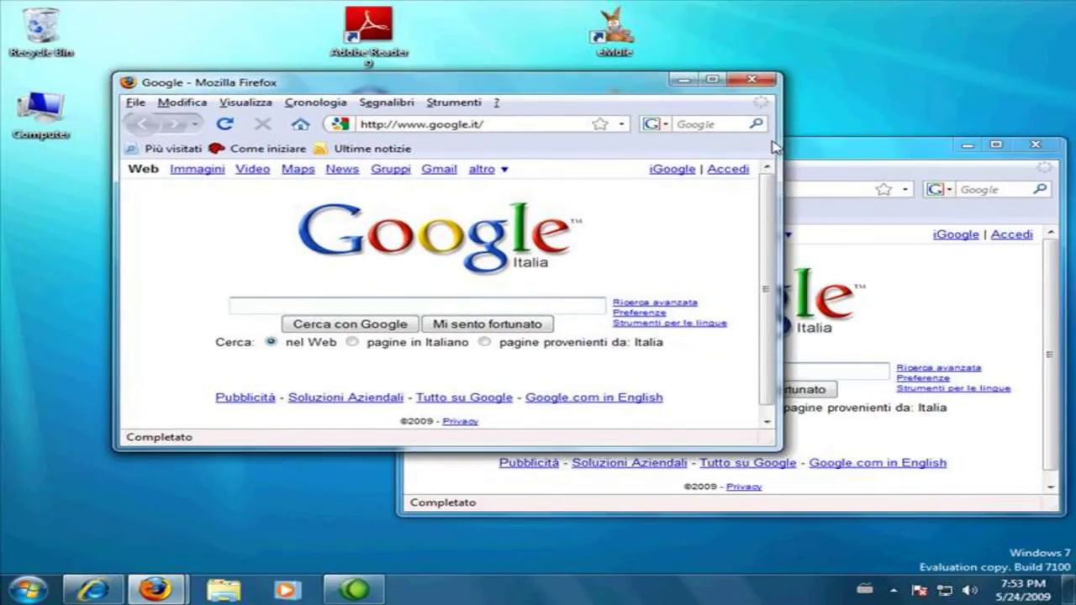
{"action": "left_click", "coordinate": [827, 162]}
{"action": "left_click", "coordinate": [768, 189]}
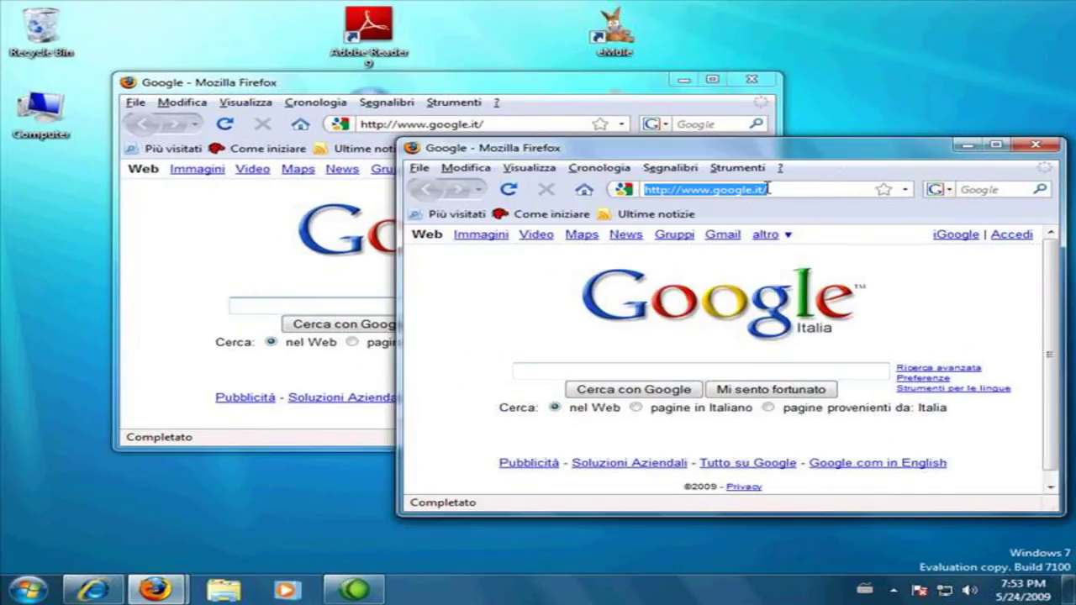
{"action": "type", "text": "www."}
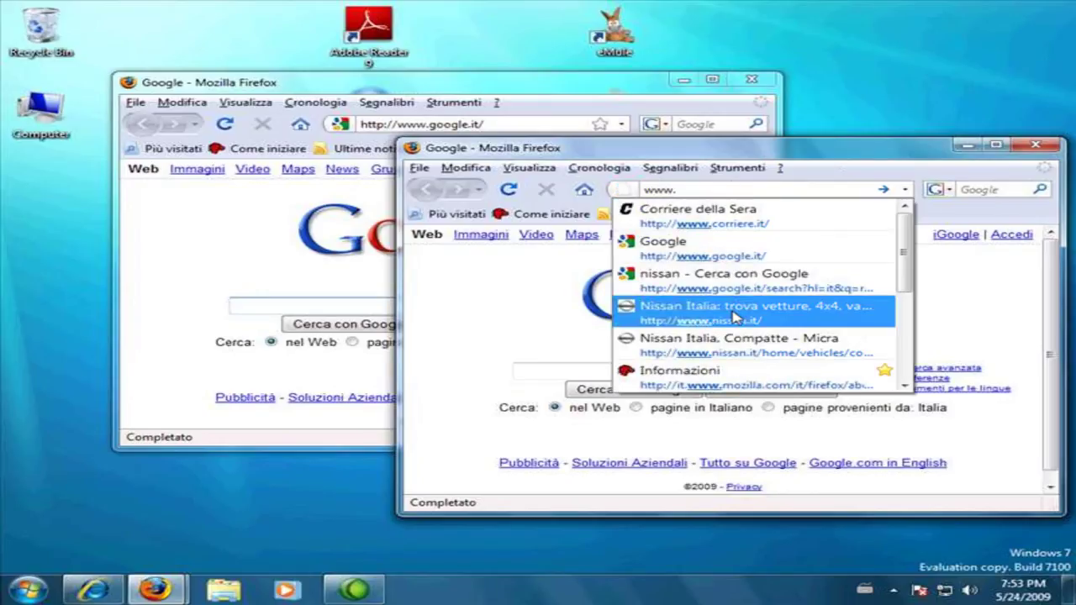
{"action": "left_click", "coordinate": [731, 312]}
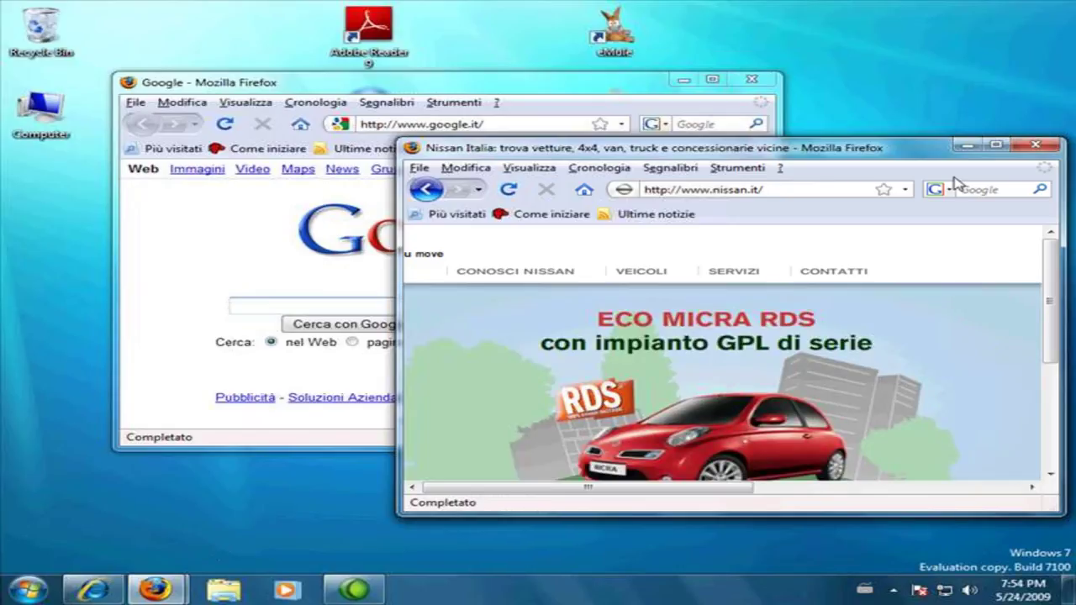
Minimize both Firefox windows and bring up the Corriere della Sera window maximized.
{"action": "left_click", "coordinate": [967, 146]}
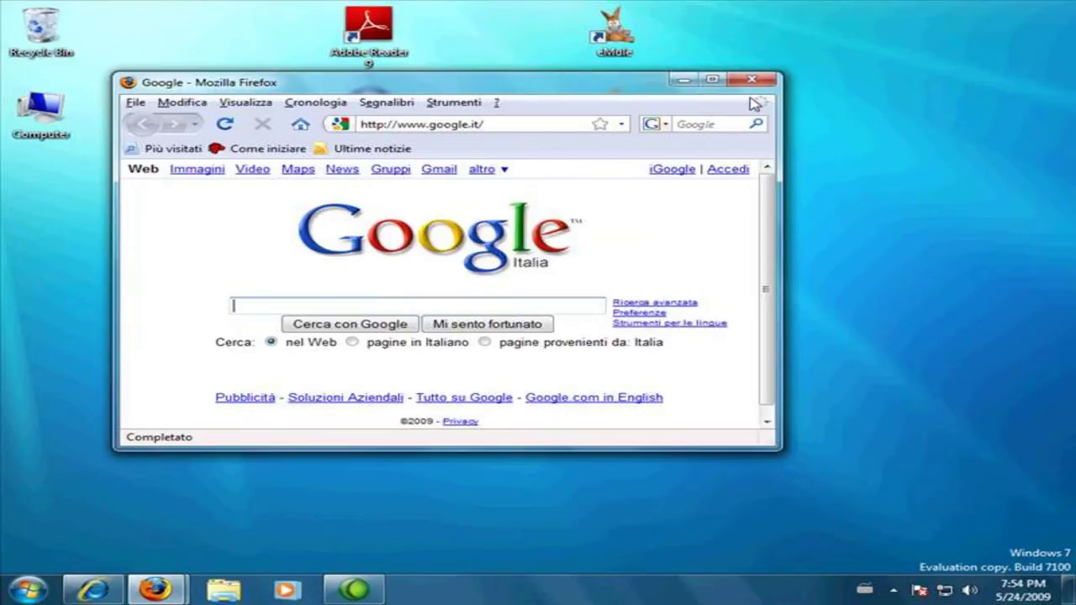
{"action": "left_click", "coordinate": [683, 80]}
{"action": "left_click", "coordinate": [92, 589]}
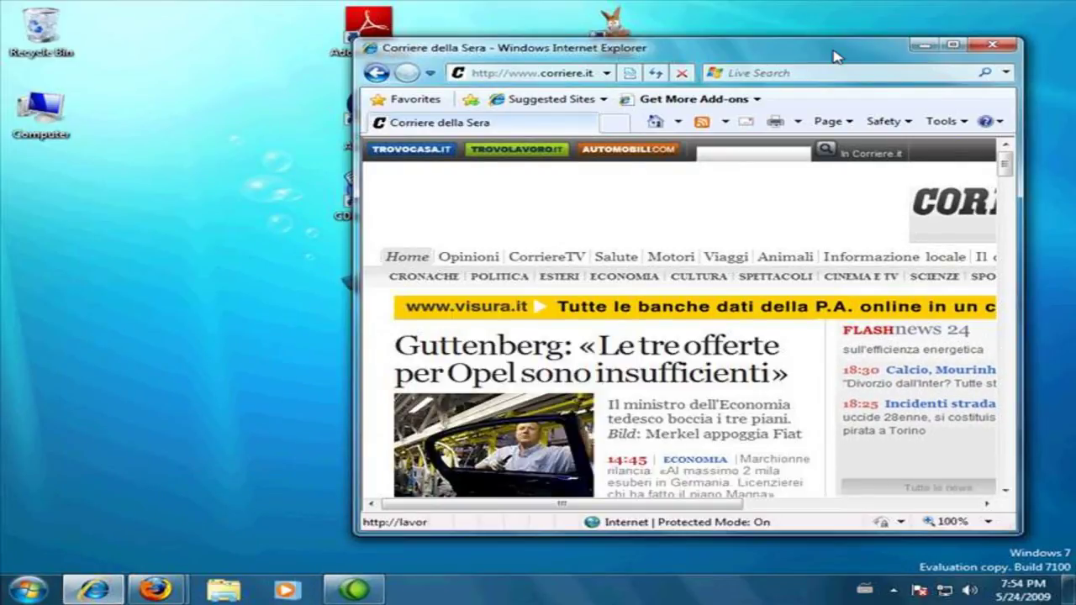
{"action": "double_click", "coordinate": [800, 50]}
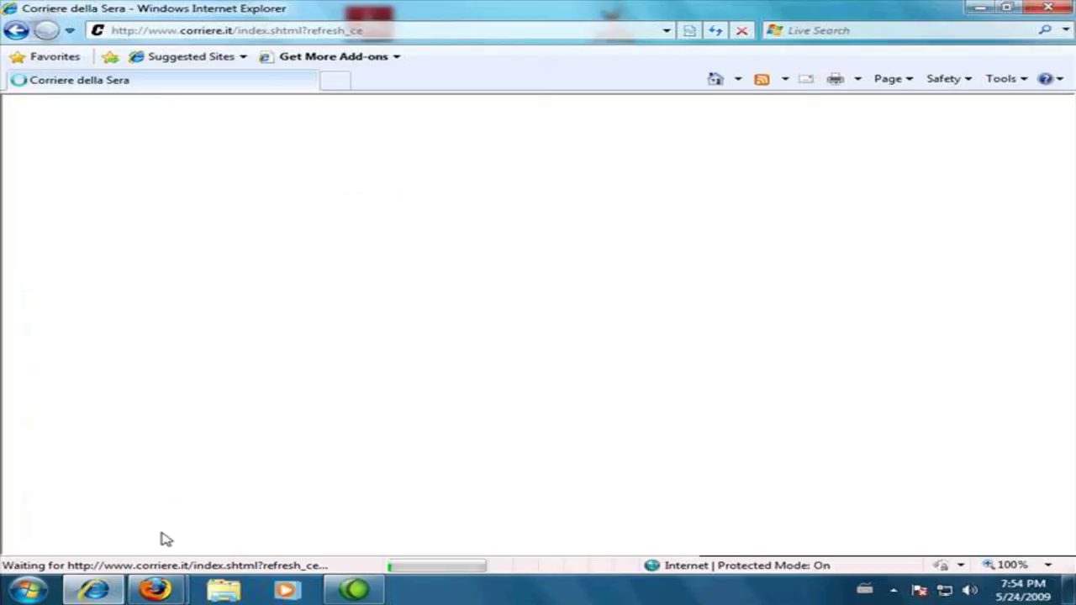
Peek at the Google and Nissan Italia Firefox windows through their grouped taskbar thumbnails.
{"action": "mouse_move", "coordinate": [172, 591]}
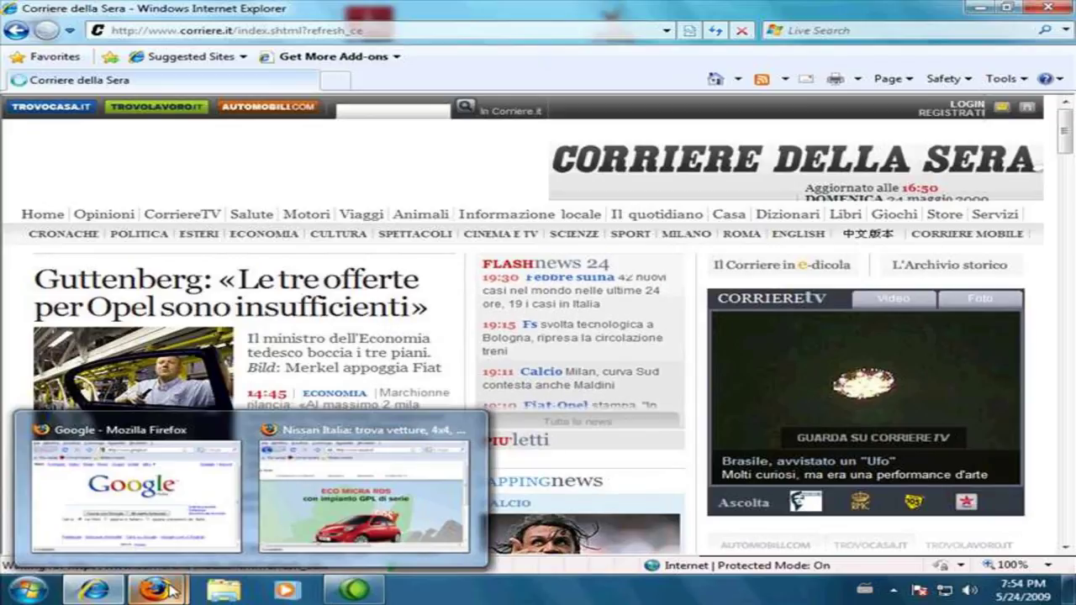
{"action": "mouse_move", "coordinate": [134, 489]}
{"action": "mouse_move", "coordinate": [334, 496]}
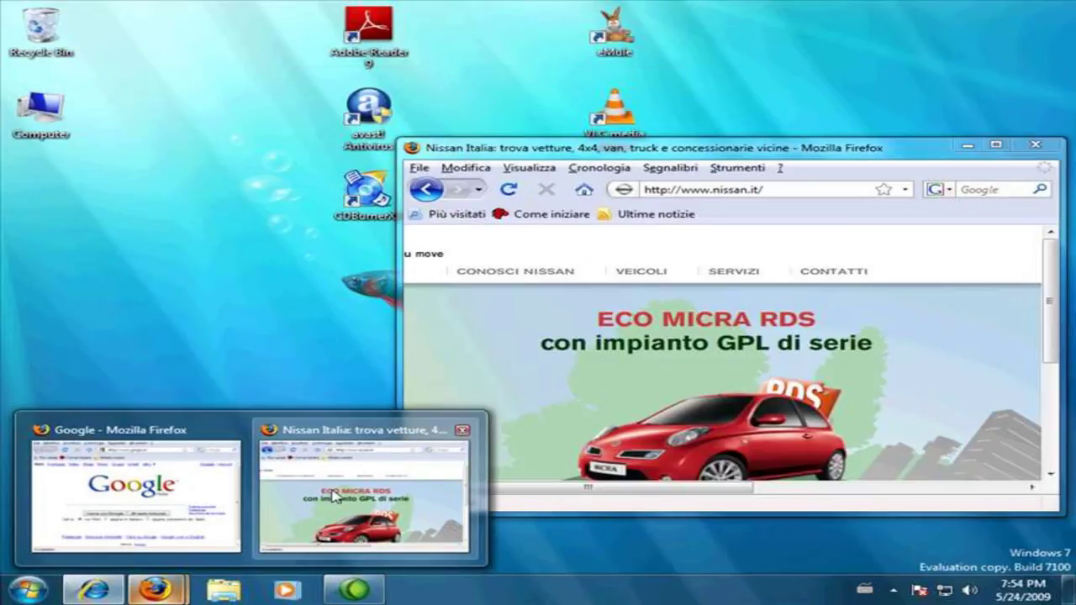
{"action": "mouse_move", "coordinate": [178, 492]}
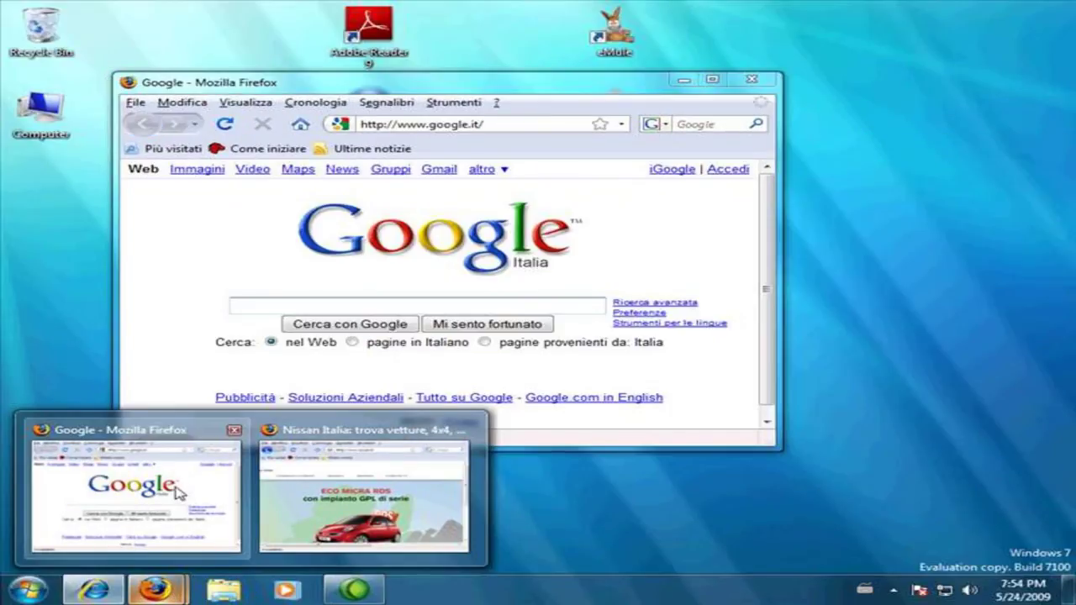
{"action": "mouse_move", "coordinate": [370, 496]}
{"action": "mouse_move", "coordinate": [305, 485]}
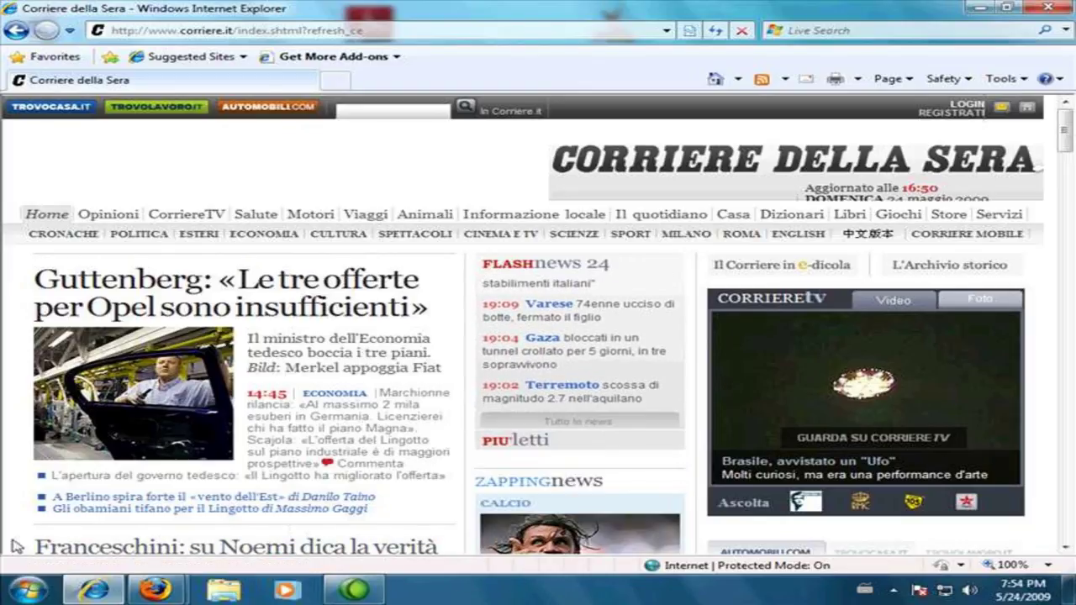
Examine the Start menu, including its shutdown options and the full list of installed programs.
{"action": "left_click", "coordinate": [24, 592]}
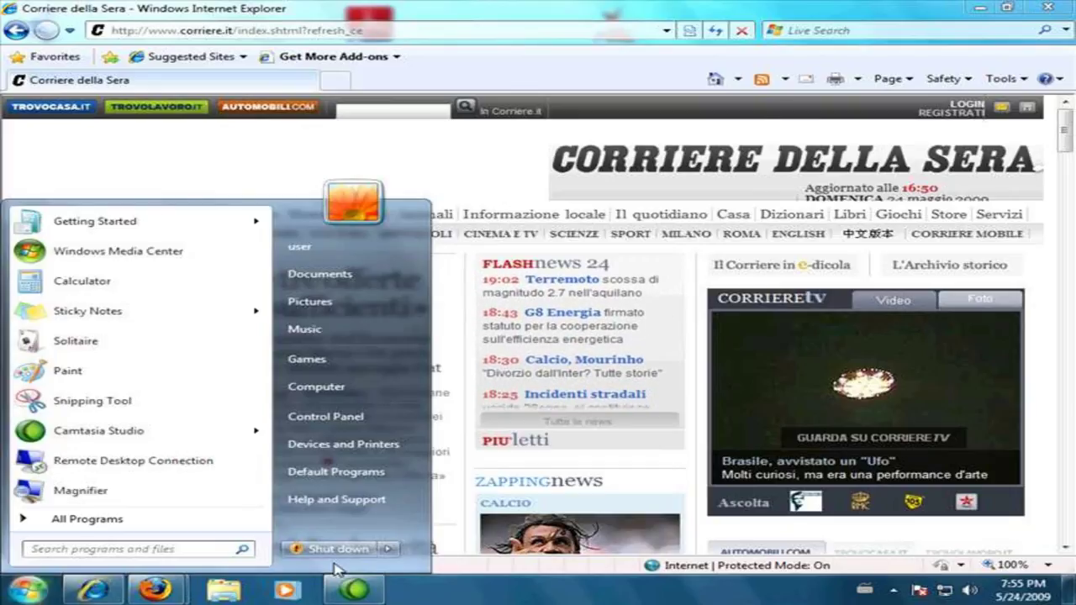
{"action": "left_click", "coordinate": [392, 551]}
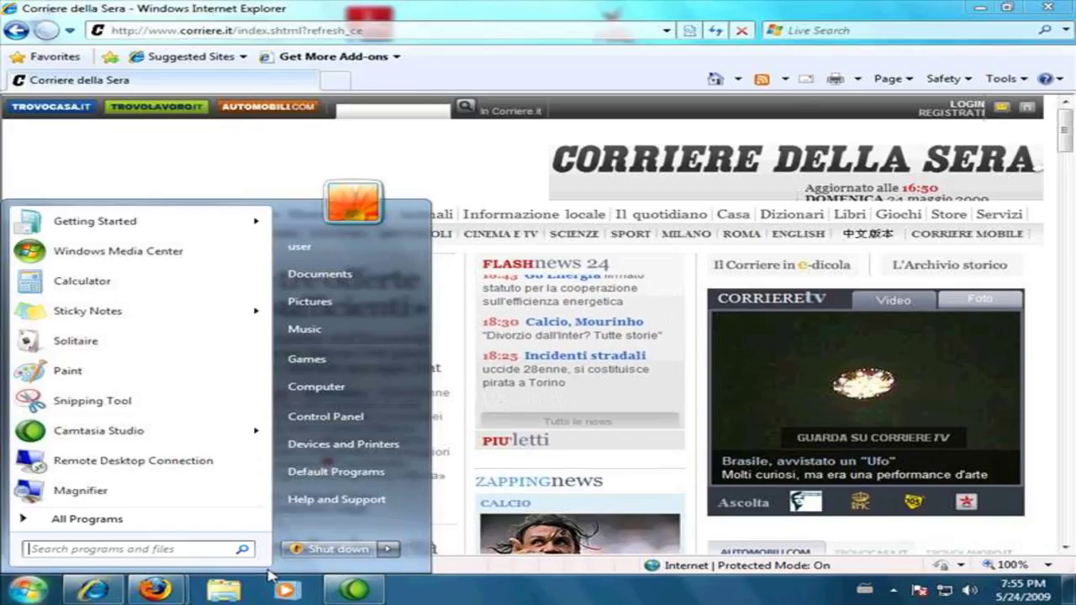
{"action": "left_click", "coordinate": [76, 519]}
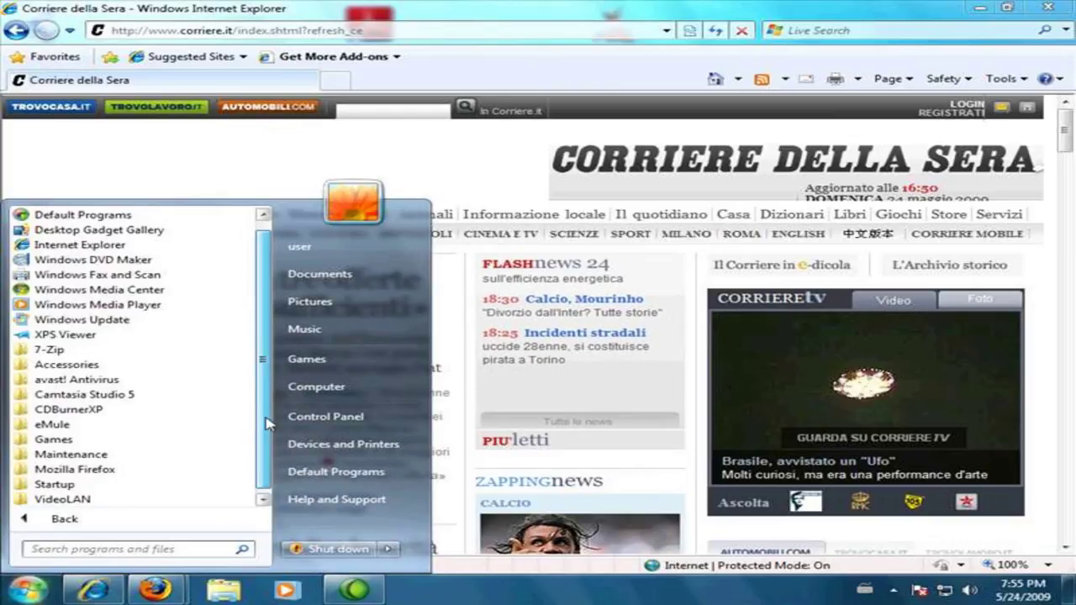
Launch the On-Screen Keyboard from the Ease of Access accessories and minimize the Corriere della Sera window covering it.
{"action": "scroll", "coordinate": [265, 432], "scroll_direction": "up", "scroll_amount": 1}
{"action": "scroll", "coordinate": [266, 432], "scroll_direction": "down", "scroll_amount": 1}
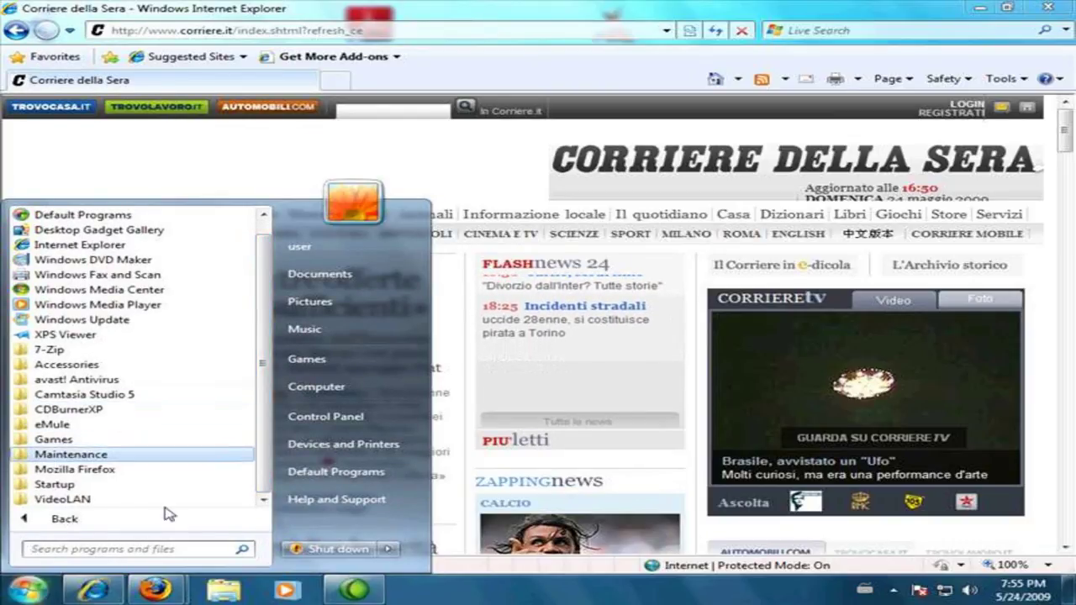
{"action": "left_click", "coordinate": [80, 366]}
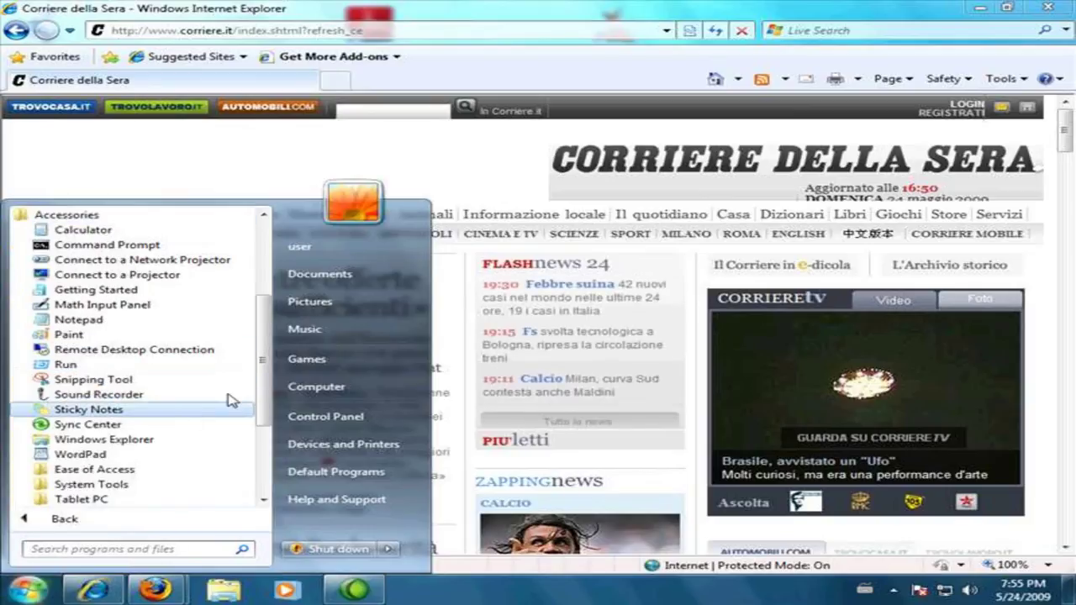
{"action": "left_click", "coordinate": [75, 476]}
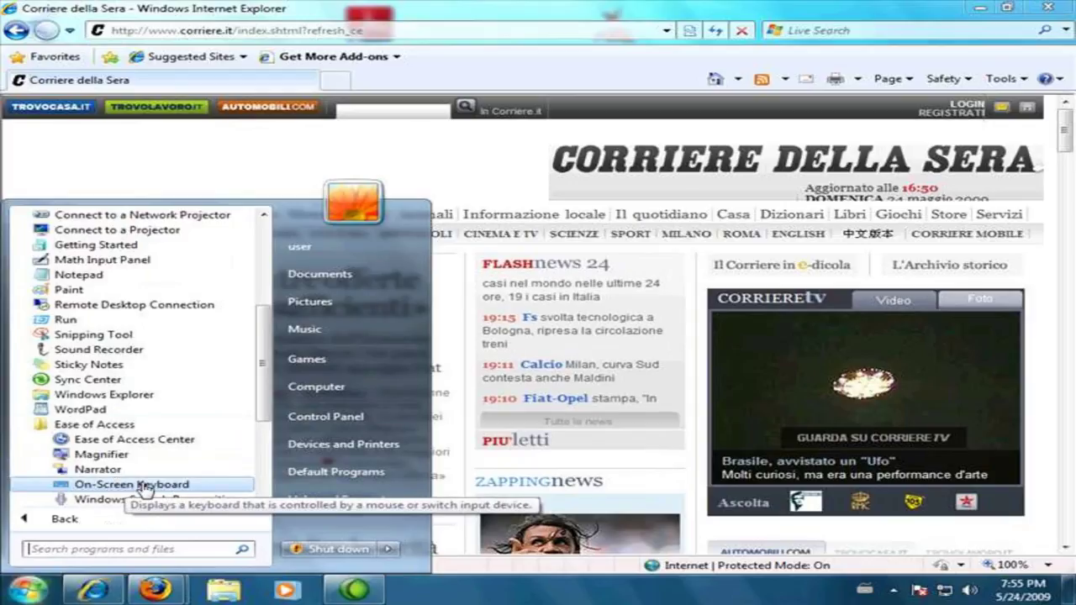
{"action": "left_click", "coordinate": [133, 485]}
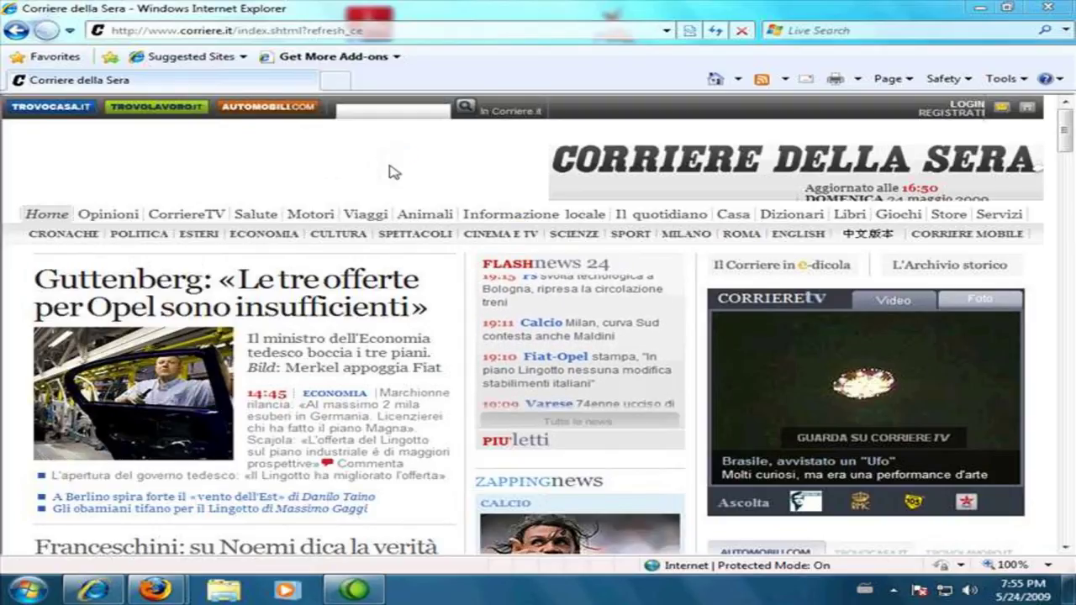
{"action": "left_click", "coordinate": [980, 7]}
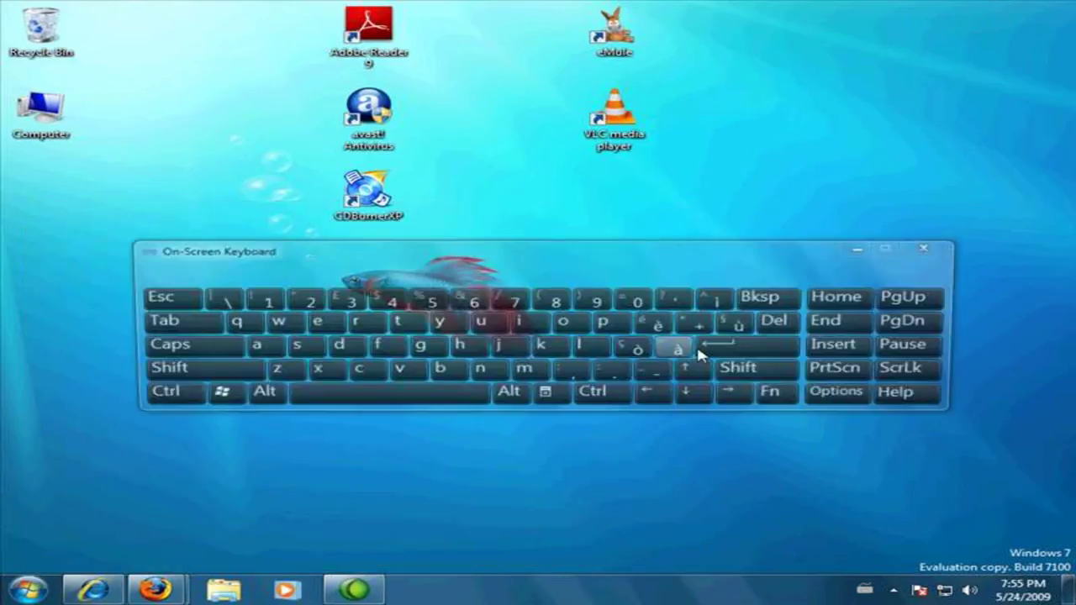
Move the On-Screen Keyboard across the desktop, reduce its height, and close it.
{"action": "mouse_move", "coordinate": [464, 247]}
{"action": "left_mouse_down"}
{"action": "mouse_move", "coordinate": [570, 221]}
{"action": "mouse_move", "coordinate": [395, 217]}
{"action": "mouse_move", "coordinate": [445, 256]}
{"action": "left_mouse_up"}
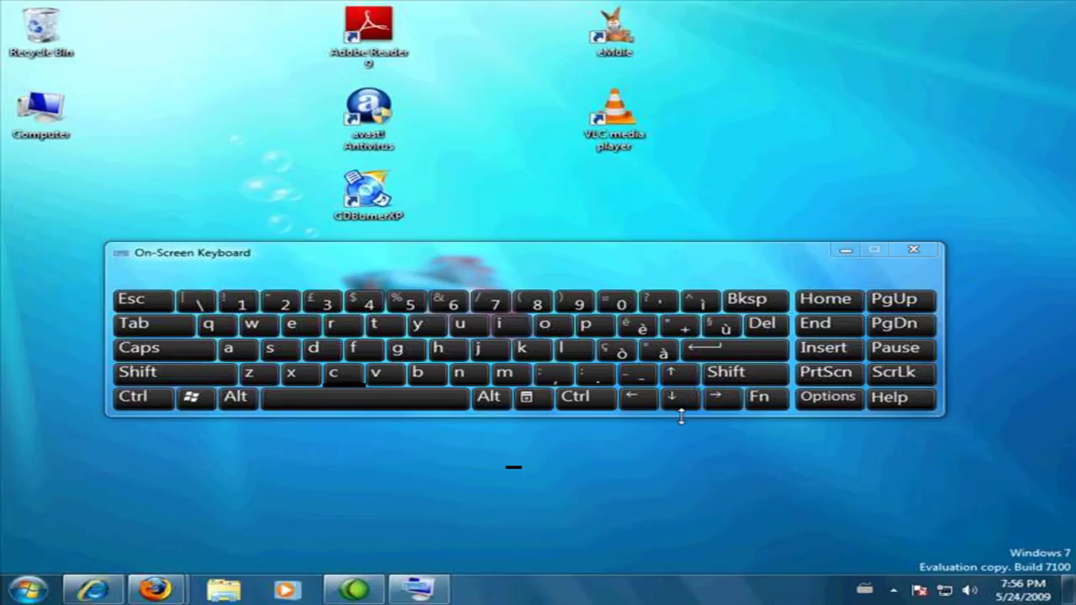
{"action": "left_click_drag", "start_coordinate": [681, 418], "coordinate": [684, 379]}
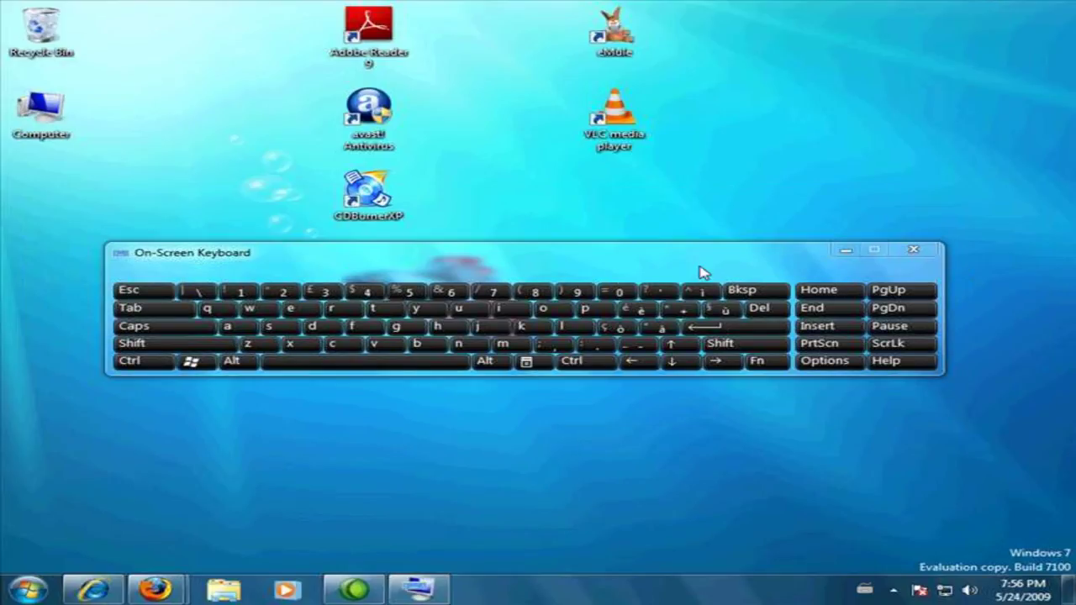
{"action": "left_click", "coordinate": [925, 249]}
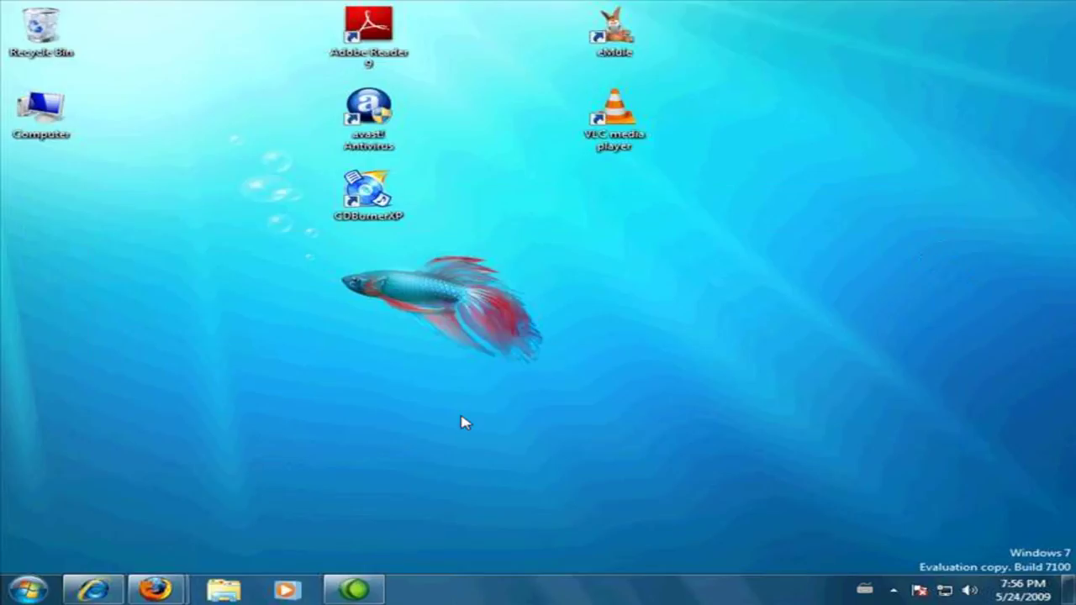
Bring back the Corriere della Sera window and both Firefox windows, Google and Nissan Italia.
{"action": "left_click", "coordinate": [112, 589]}
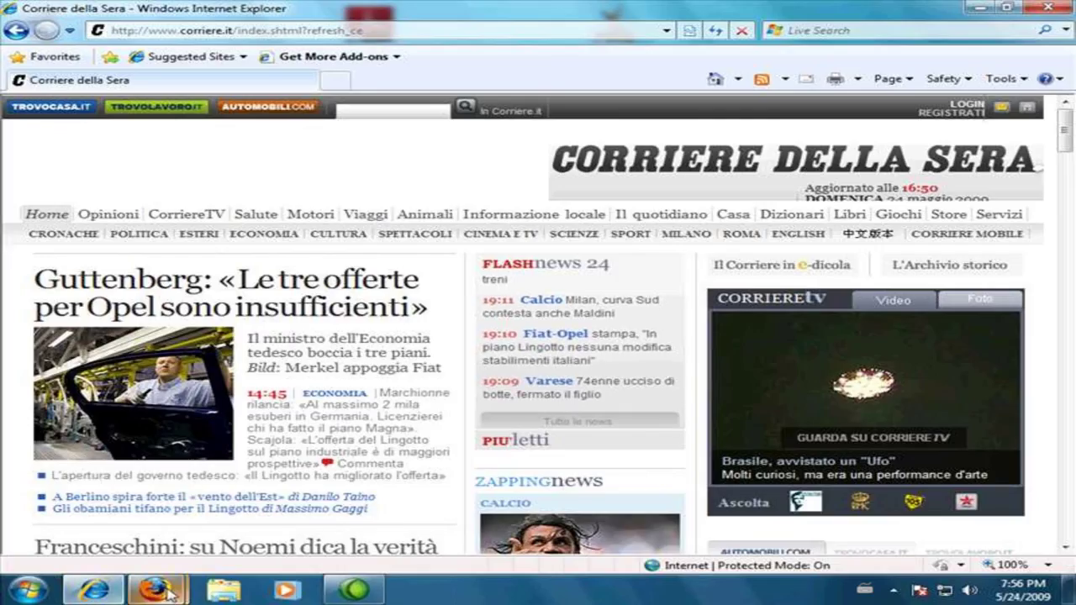
{"action": "mouse_move", "coordinate": [156, 589]}
{"action": "left_click", "coordinate": [195, 533]}
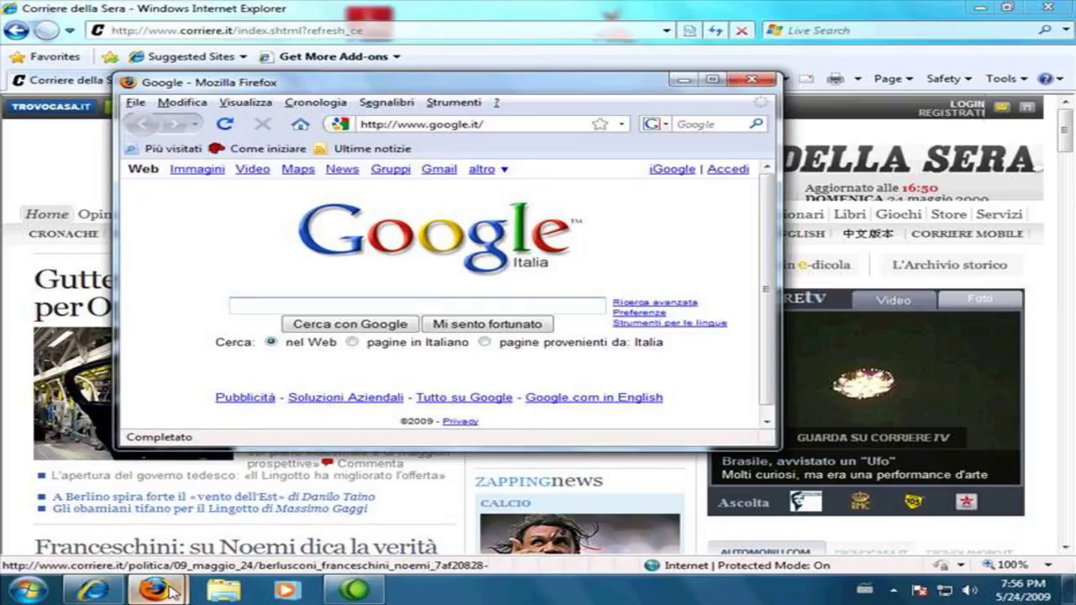
{"action": "mouse_move", "coordinate": [173, 591]}
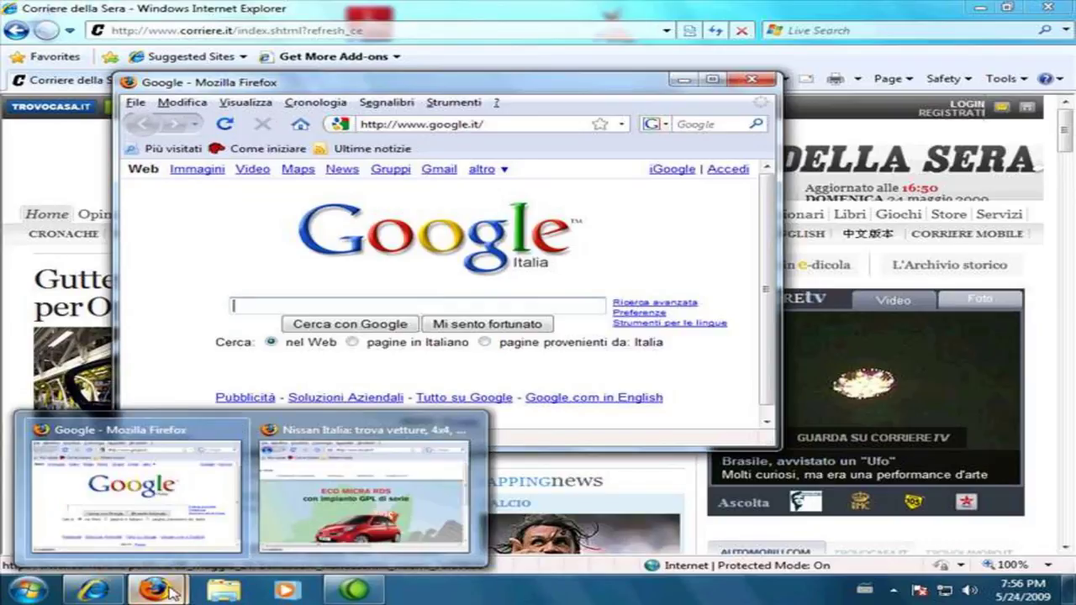
{"action": "left_click", "coordinate": [384, 502]}
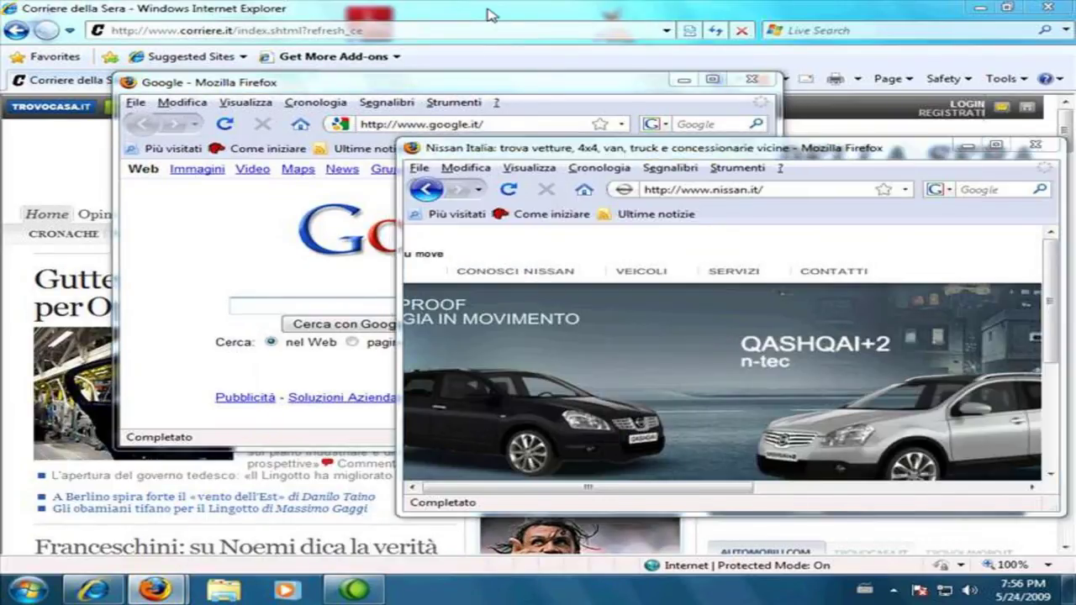
Restore the maximized Corriere della Sera window to a smaller size and arrange the Google and Nissan Italia windows overlapping it.
{"action": "left_click", "coordinate": [493, 13]}
{"action": "left_click_drag", "start_coordinate": [493, 13], "coordinate": [516, 50]}
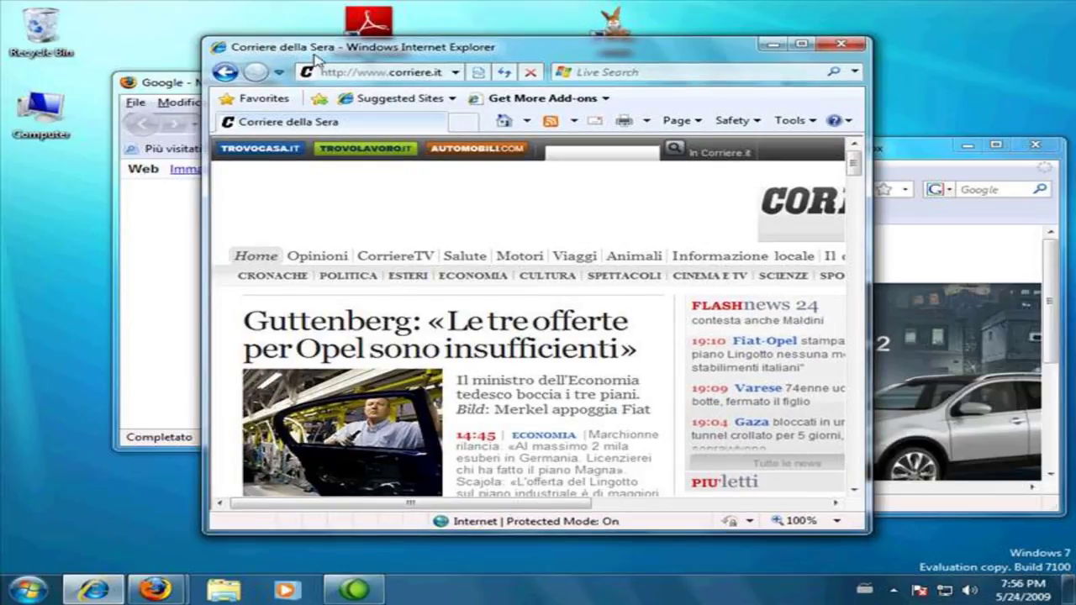
{"action": "left_click", "coordinate": [194, 112]}
{"action": "left_click_drag", "start_coordinate": [226, 112], "coordinate": [210, 111]}
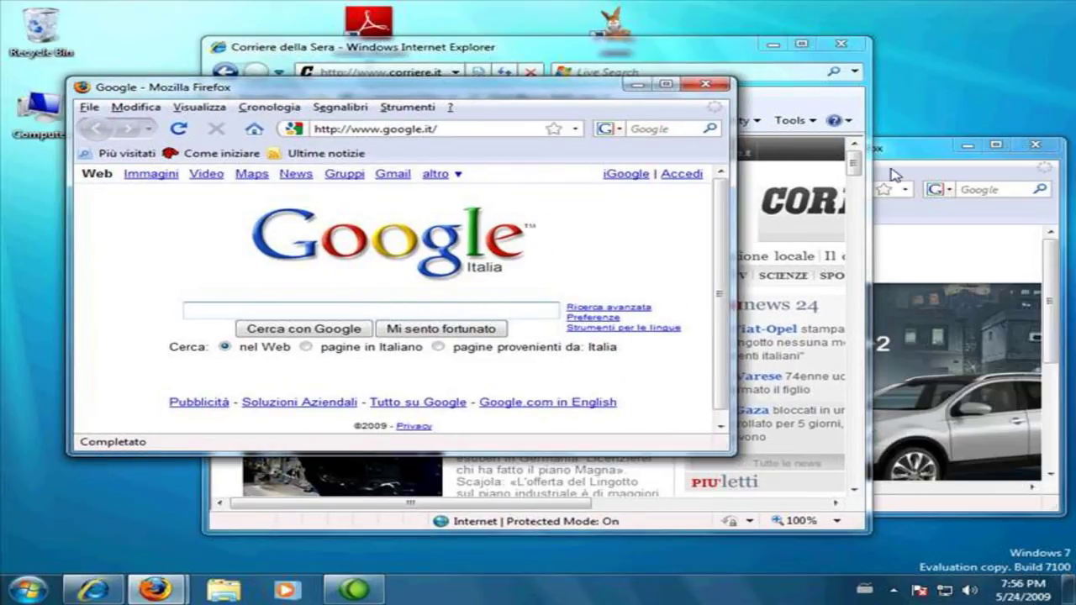
{"action": "left_click", "coordinate": [959, 145]}
{"action": "left_click_drag", "start_coordinate": [842, 148], "coordinate": [827, 174]}
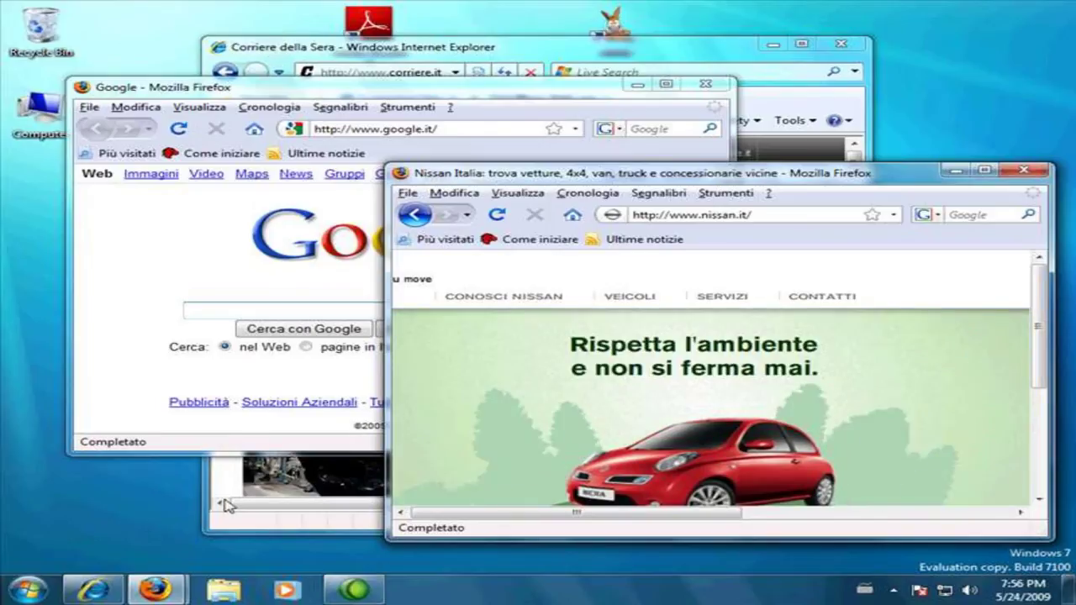
Launch Solitaire, reposition its window over the others, and bring the Google window in front of it.
{"action": "left_click", "coordinate": [27, 590]}
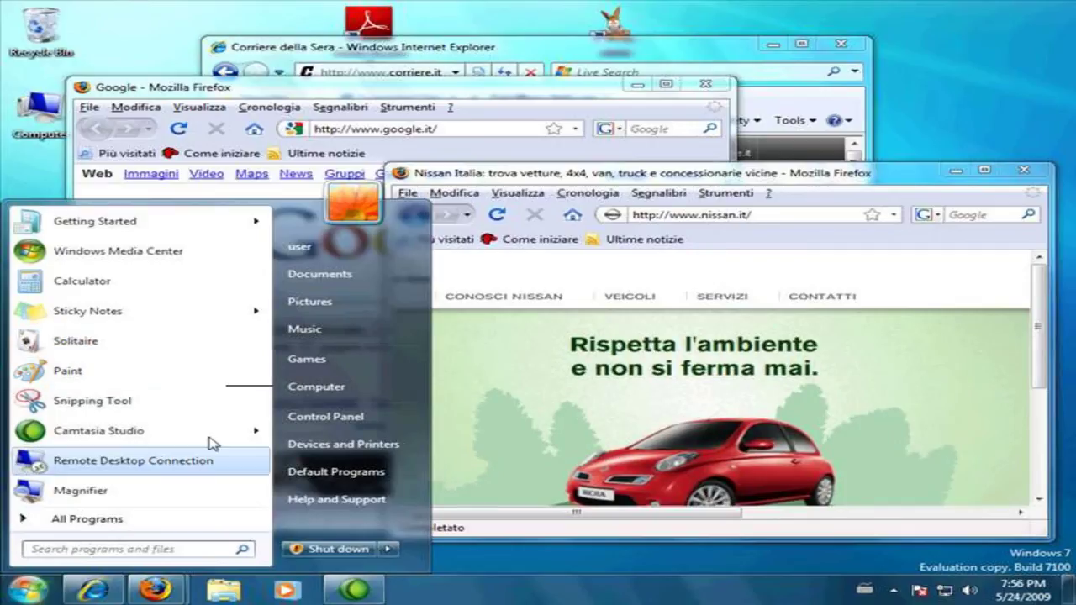
{"action": "left_click", "coordinate": [45, 345]}
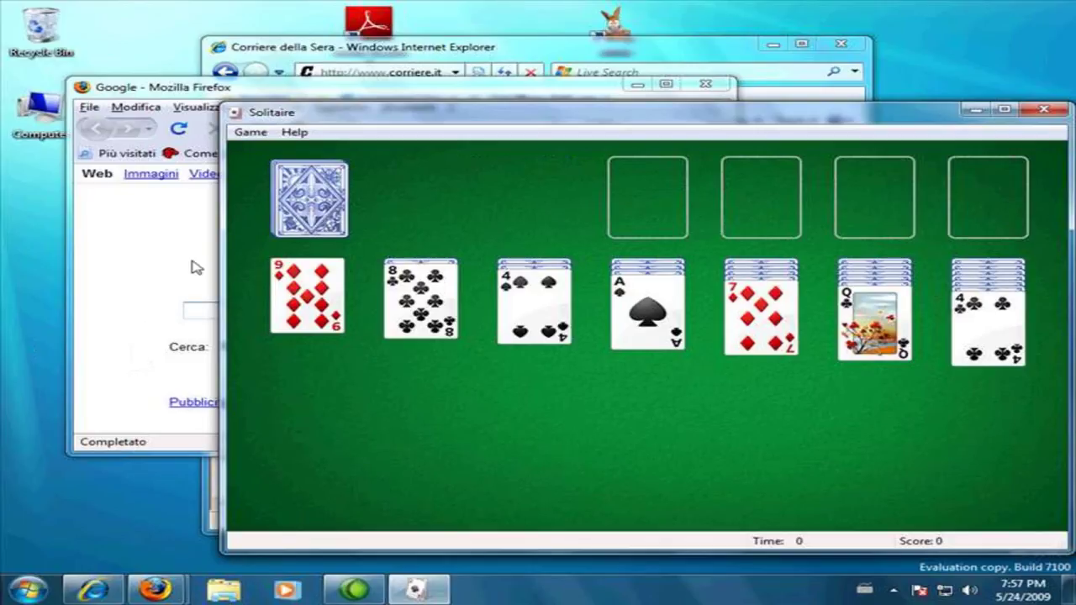
{"action": "left_click_drag", "start_coordinate": [515, 118], "coordinate": [427, 120]}
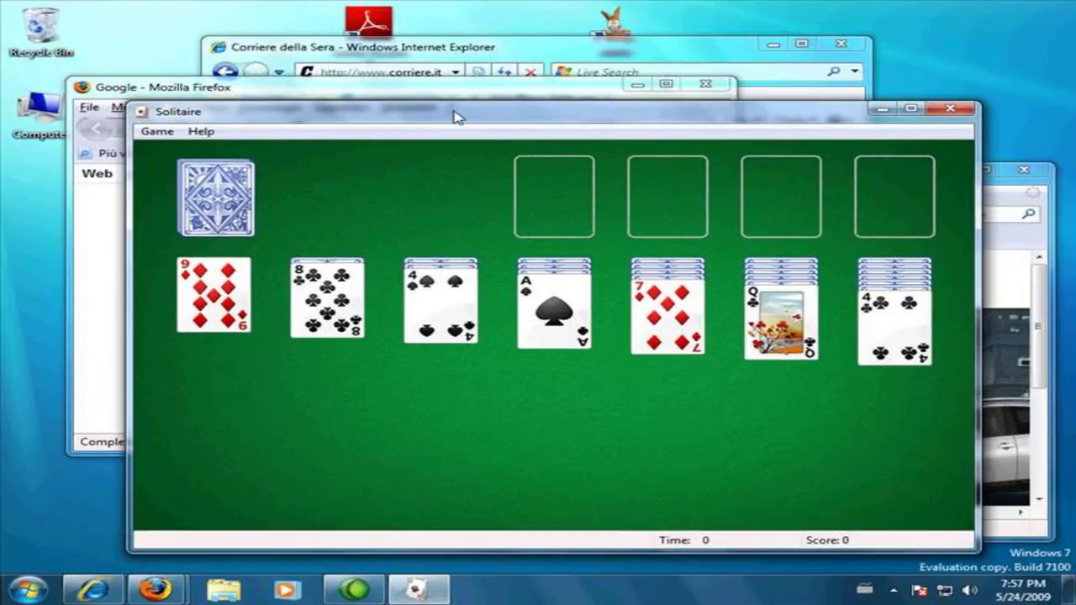
{"action": "left_click", "coordinate": [496, 89]}
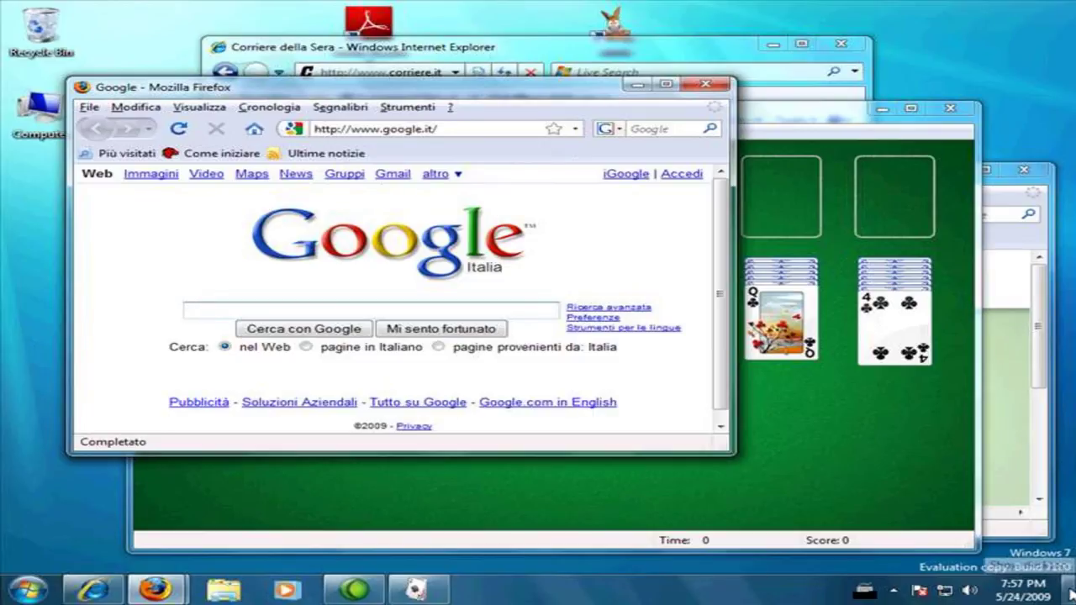
Peek at the desktop through the open windows, show the bare desktop, and restore all the windows.
{"action": "mouse_move", "coordinate": [1070, 594]}
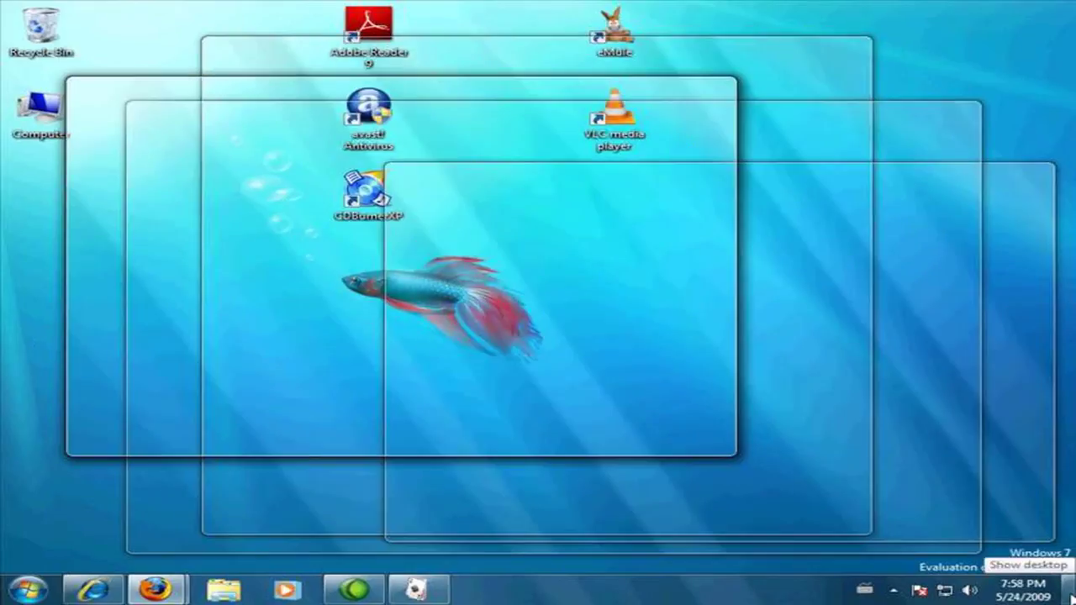
{"action": "left_click", "coordinate": [1070, 596]}
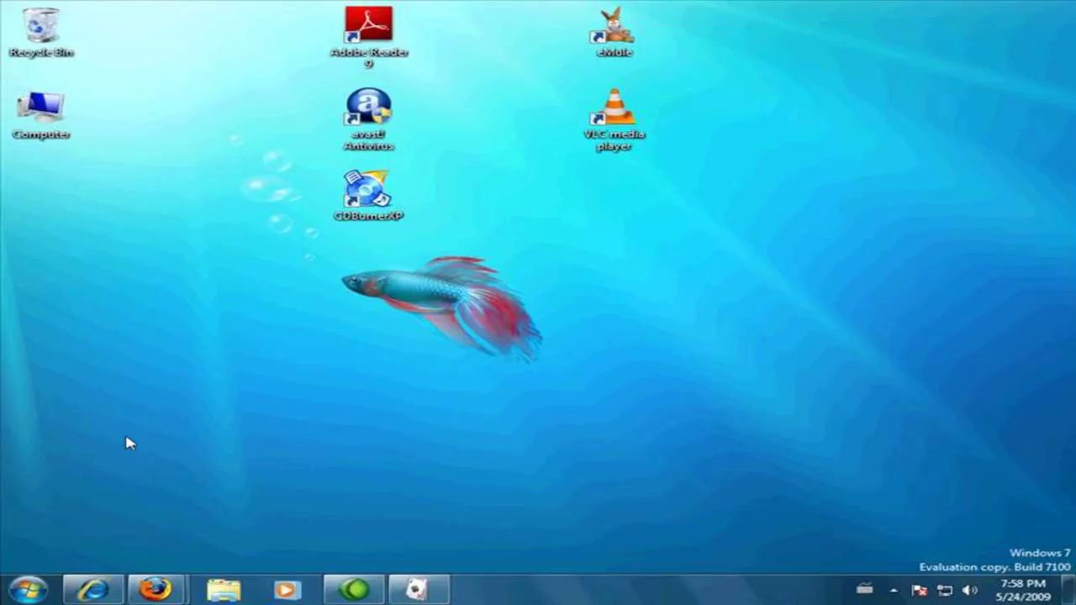
{"action": "left_click", "coordinate": [1071, 595]}
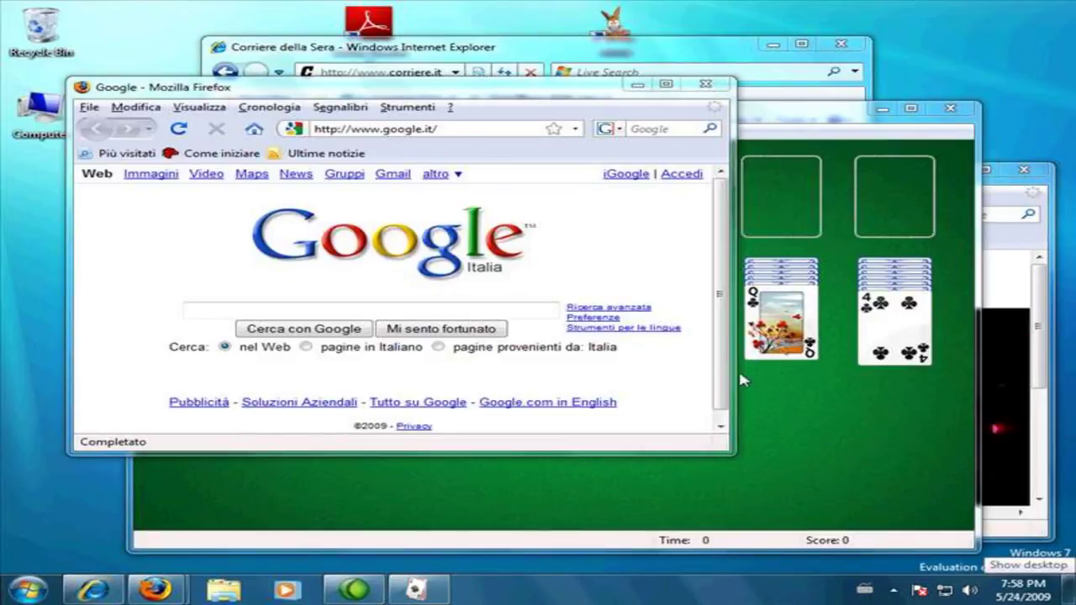
Shake the Google window to minimize all the others, and bring back the Nissan Italia and Corriere della Sera windows.
{"action": "left_click_drag", "start_coordinate": [454, 92], "coordinate": [526, 98]}
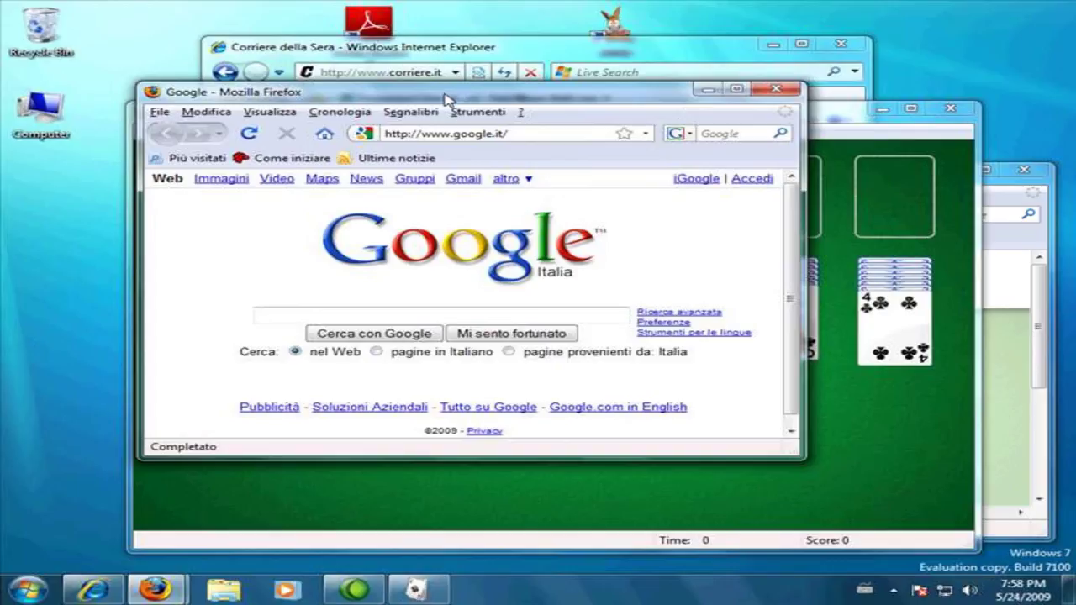
{"action": "mouse_move", "coordinate": [454, 97]}
{"action": "left_mouse_down"}
{"action": "mouse_move", "coordinate": [504, 82]}
{"action": "mouse_move", "coordinate": [412, 84]}
{"action": "mouse_move", "coordinate": [479, 84]}
{"action": "left_mouse_up"}
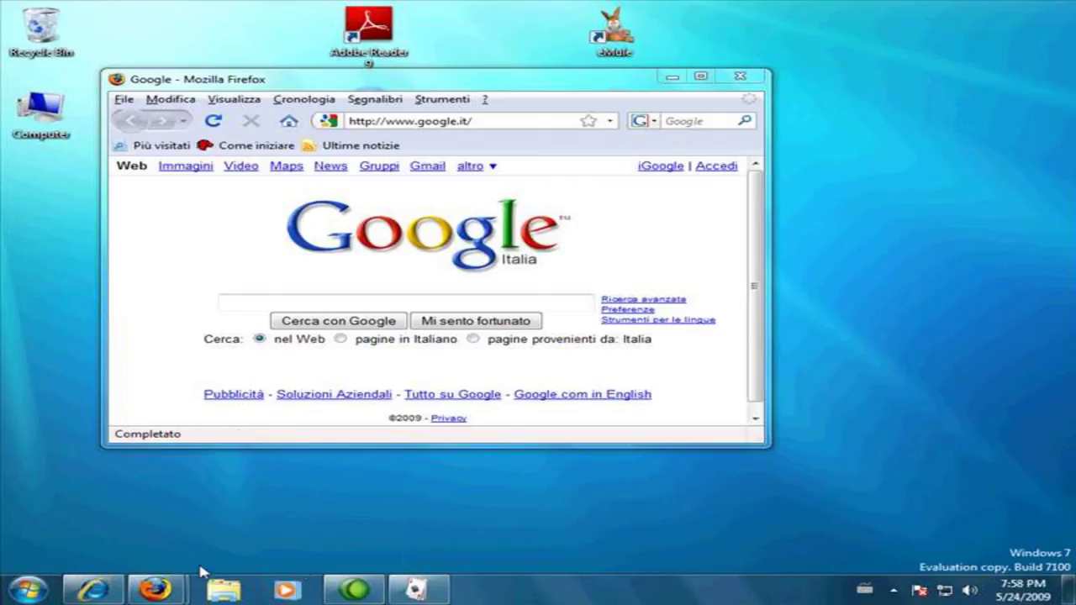
{"action": "mouse_move", "coordinate": [156, 591]}
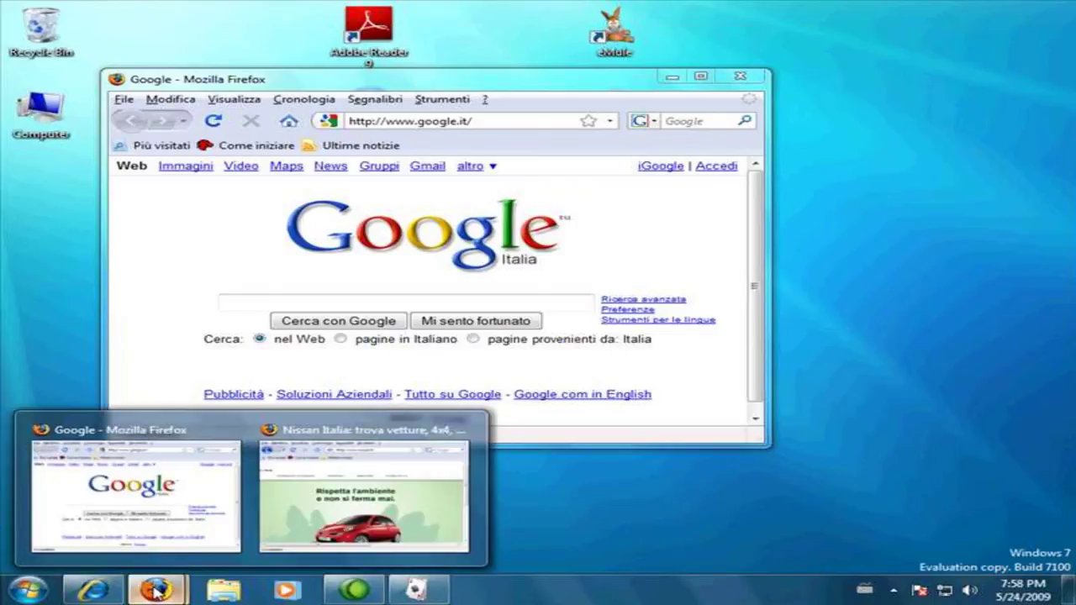
{"action": "left_click", "coordinate": [337, 496]}
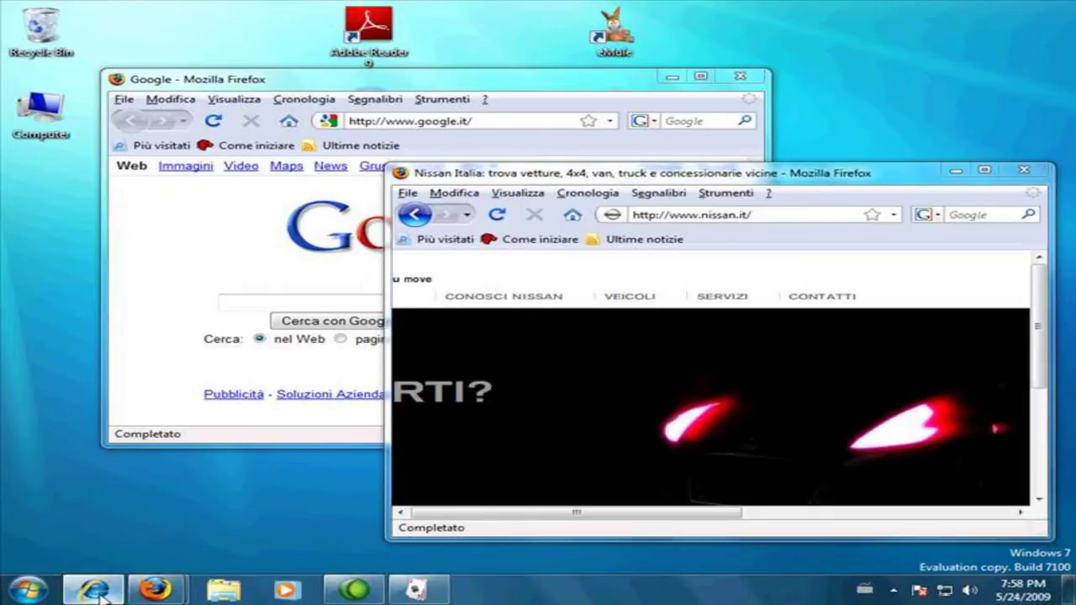
{"action": "left_click", "coordinate": [96, 592]}
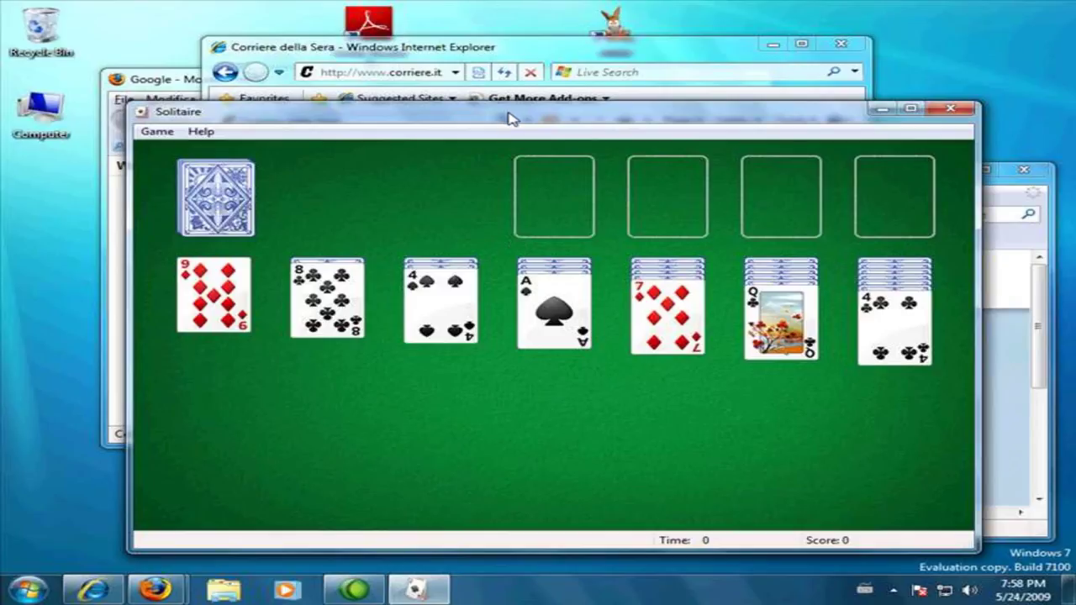
Shake the Solitaire window to minimize every other window, and close Solitaire.
{"action": "left_click", "coordinate": [522, 121]}
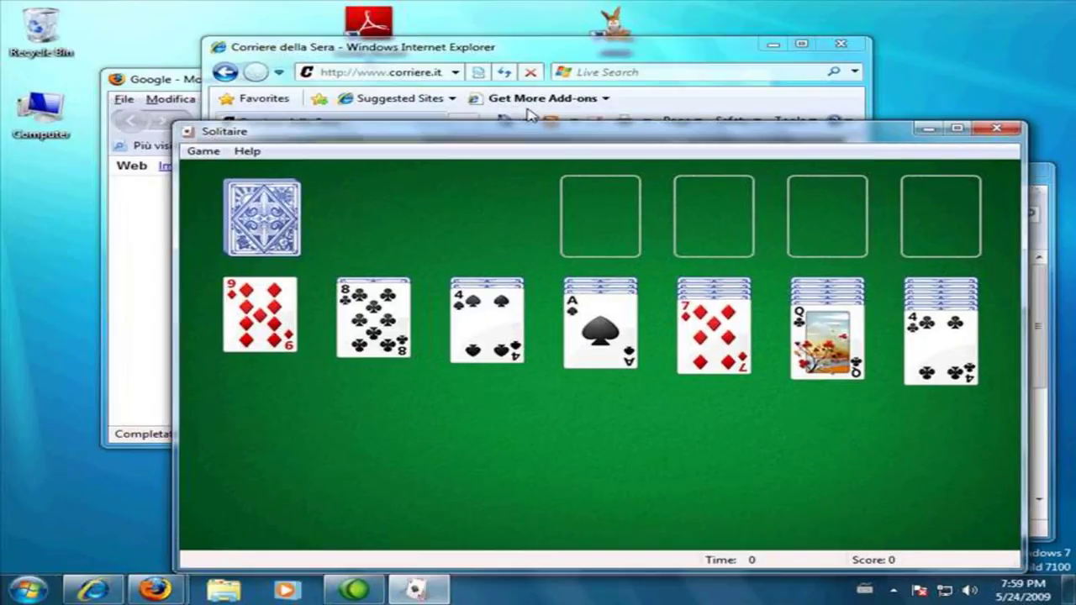
{"action": "left_click_drag", "start_coordinate": [530, 116], "coordinate": [529, 132]}
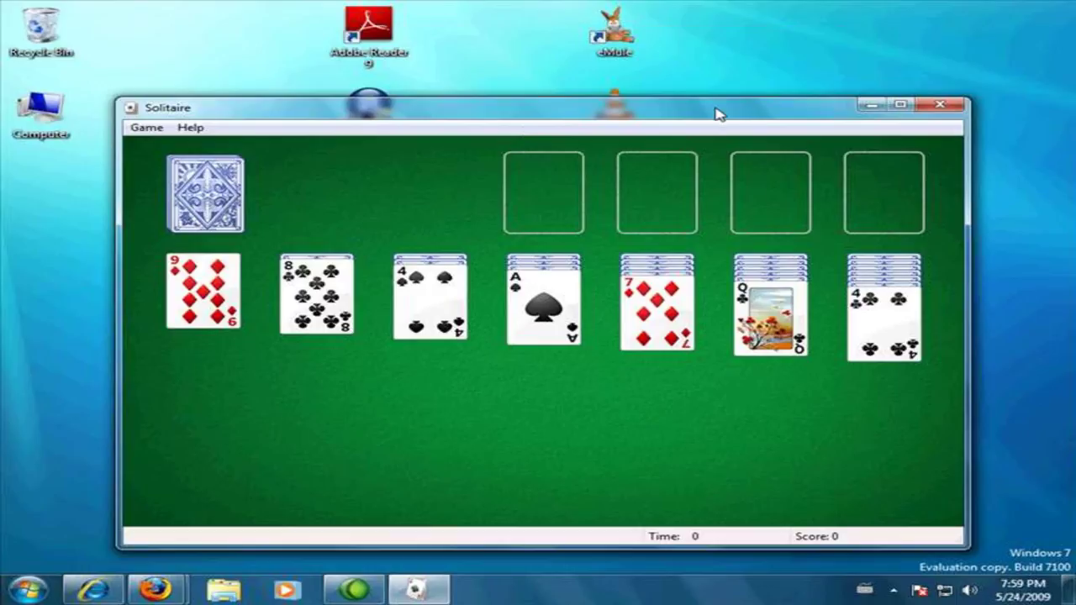
{"action": "left_click", "coordinate": [942, 106]}
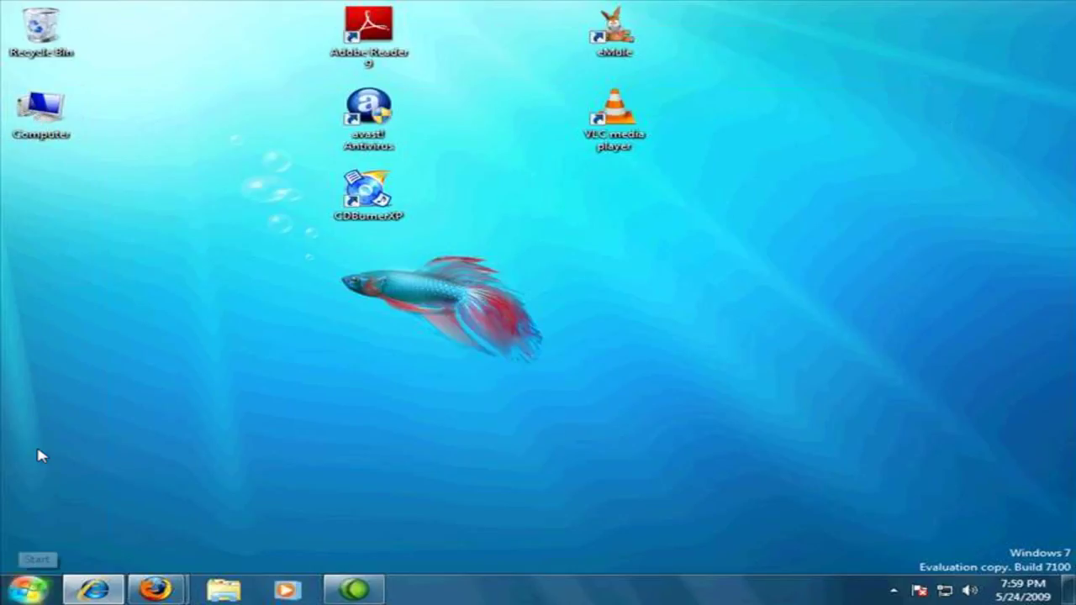
Open the Computer window and expand Local Disk (C:) and its Users folder in the folder tree.
{"action": "left_click", "coordinate": [28, 590]}
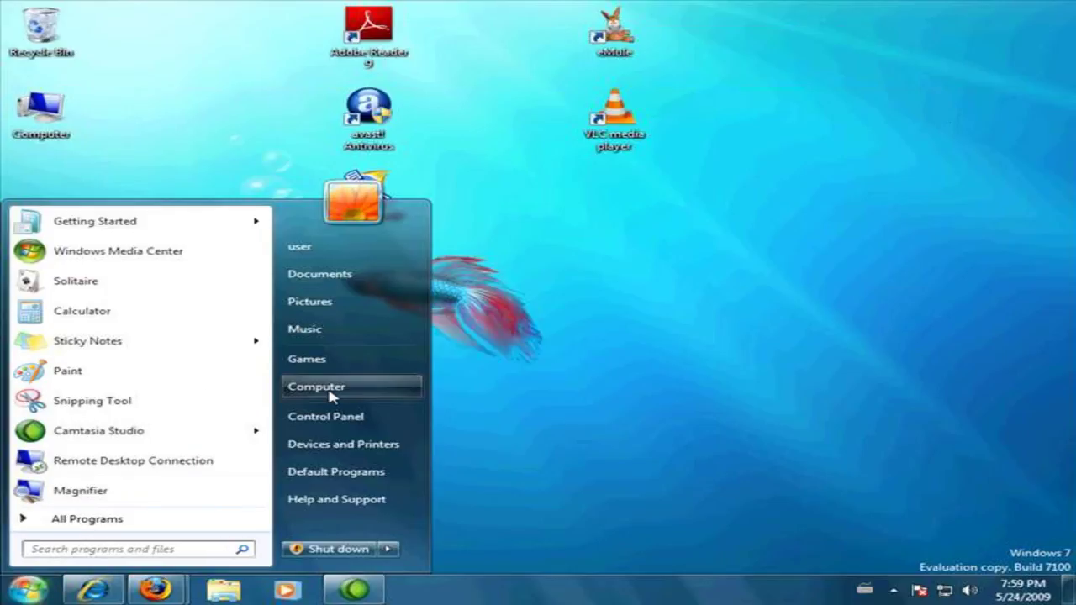
{"action": "left_click", "coordinate": [328, 394]}
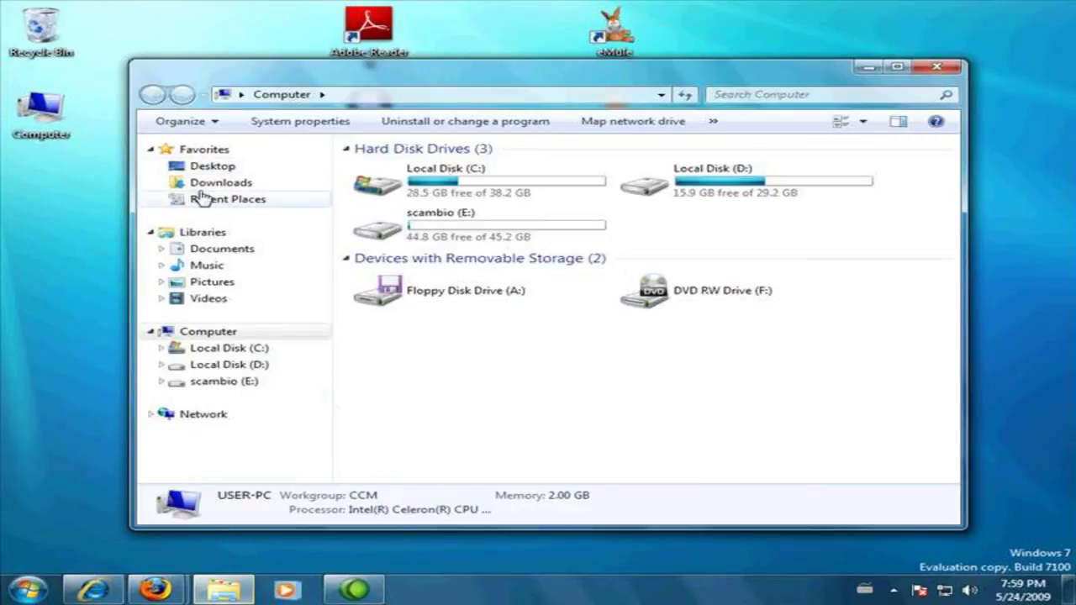
{"action": "left_click", "coordinate": [217, 332]}
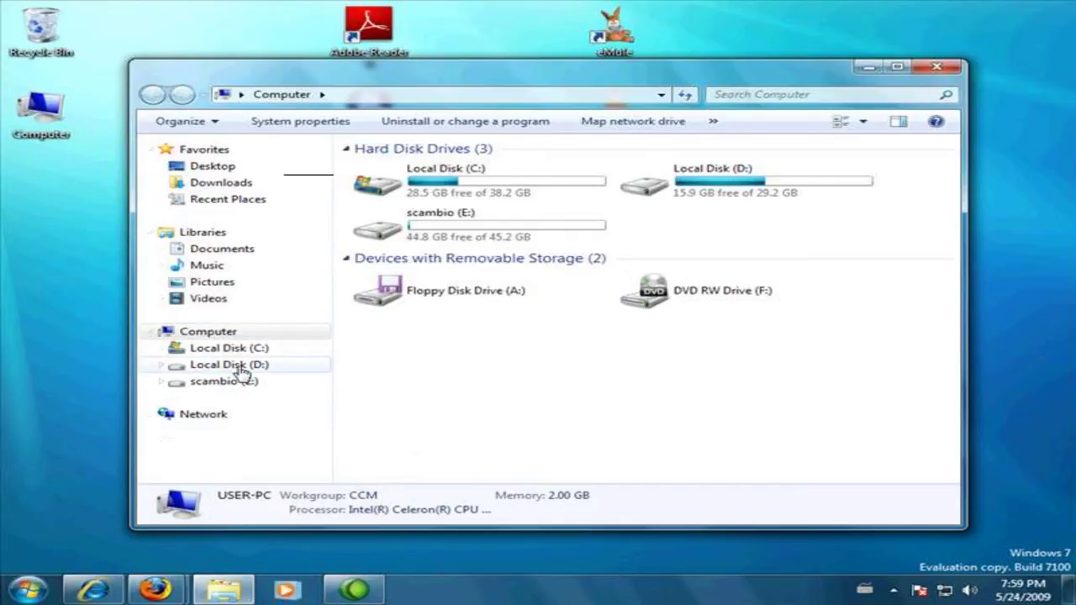
{"action": "left_click", "coordinate": [161, 350]}
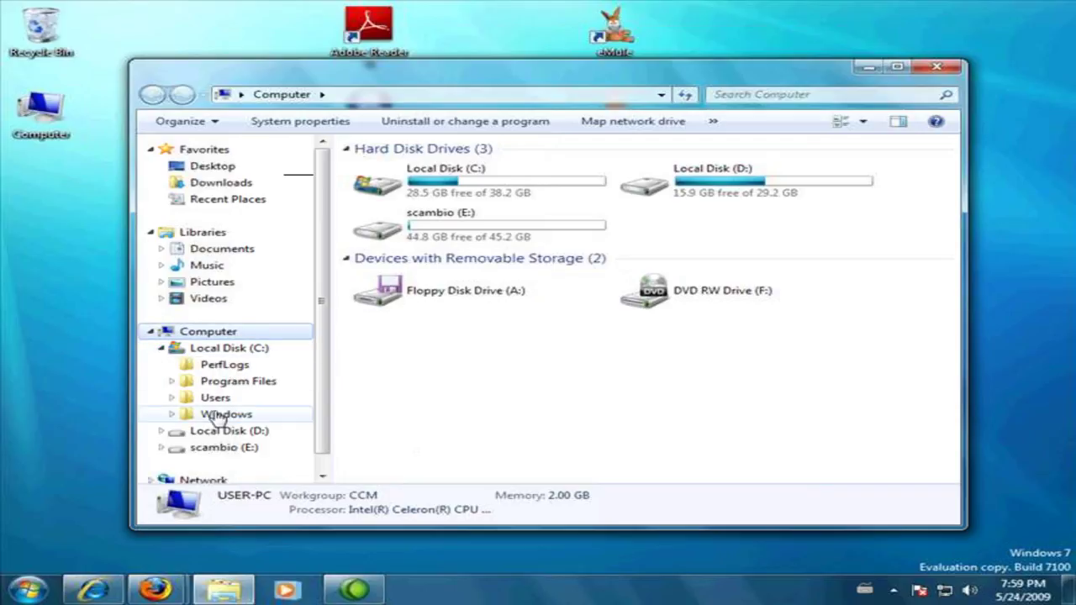
{"action": "left_click", "coordinate": [172, 400]}
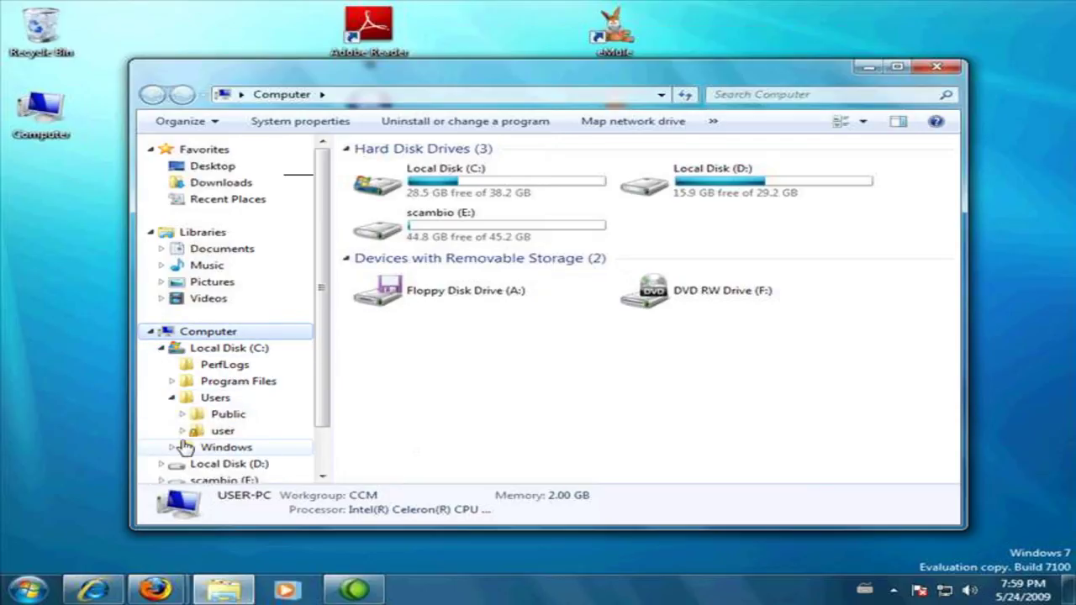
Examine the user profile's subfolders under Local Disk (C:) in the folder tree and the contents of the Documents library.
{"action": "left_click", "coordinate": [182, 430]}
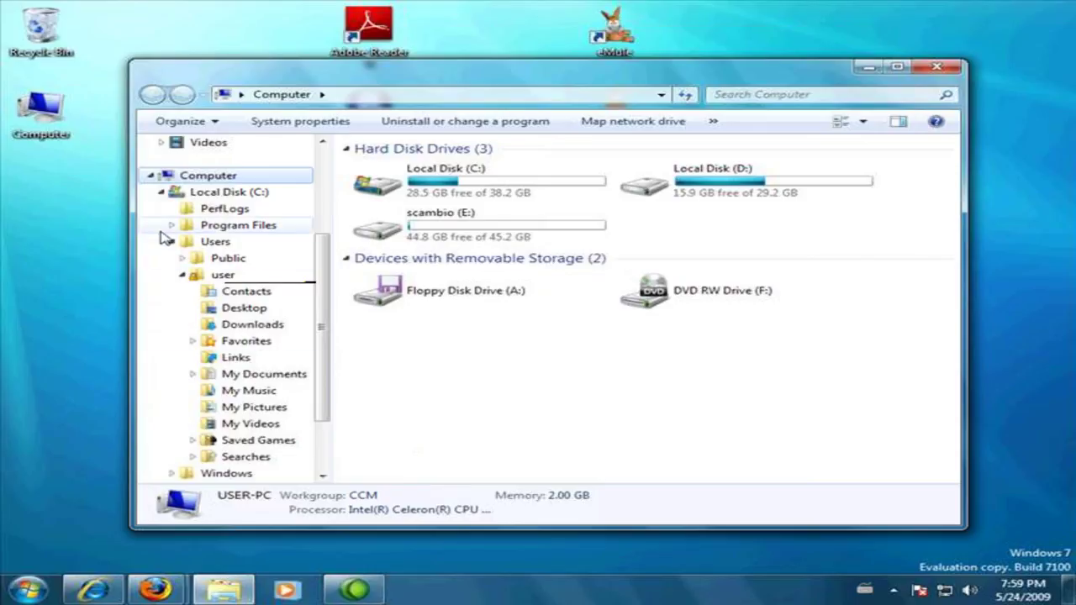
{"action": "left_click", "coordinate": [161, 192]}
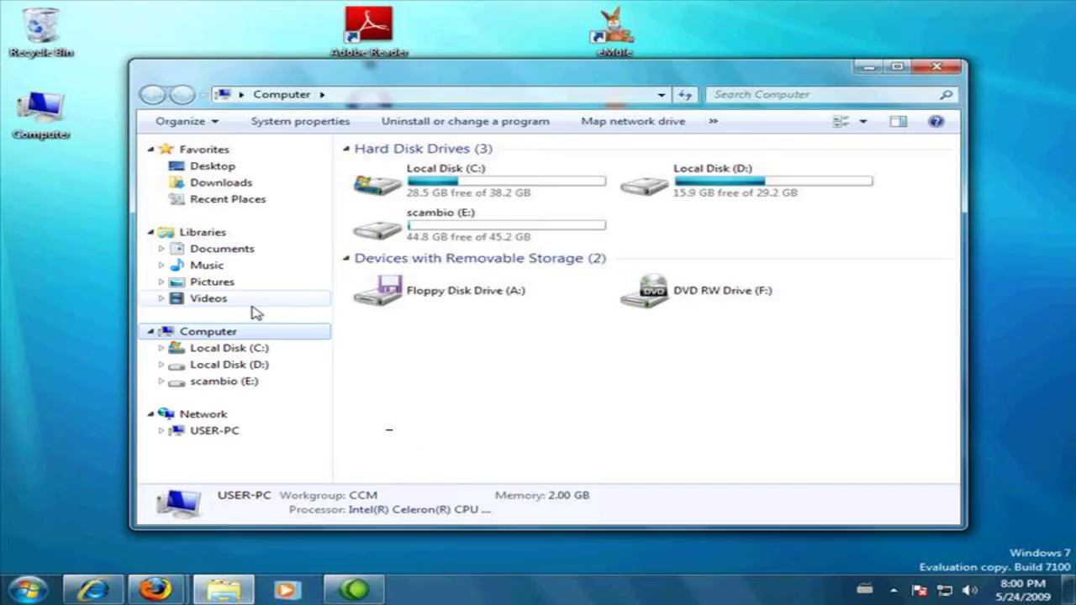
{"action": "left_click", "coordinate": [208, 253]}
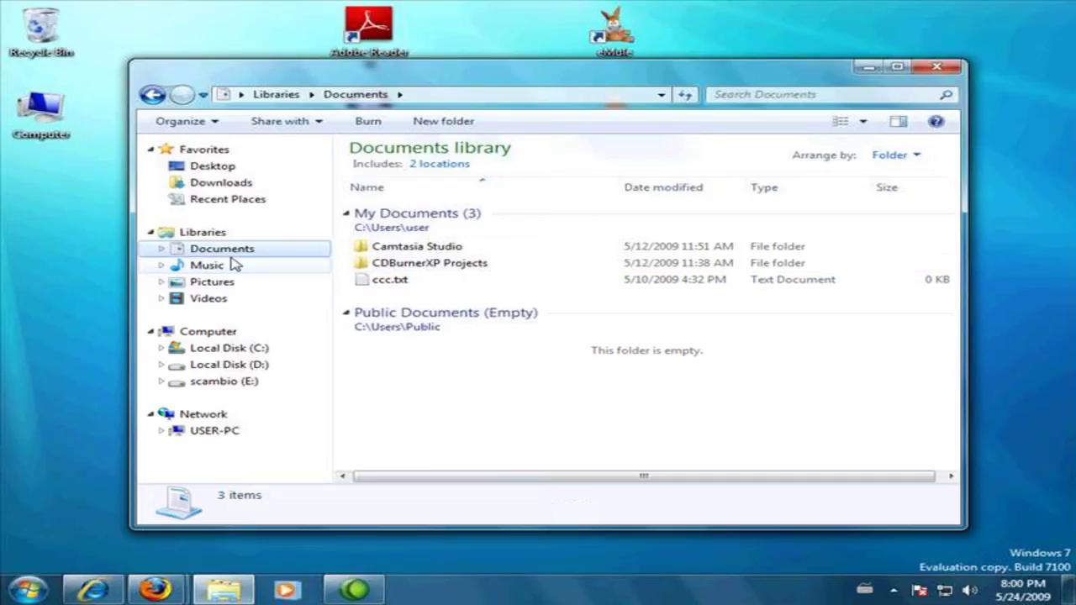
{"action": "left_click", "coordinate": [160, 348]}
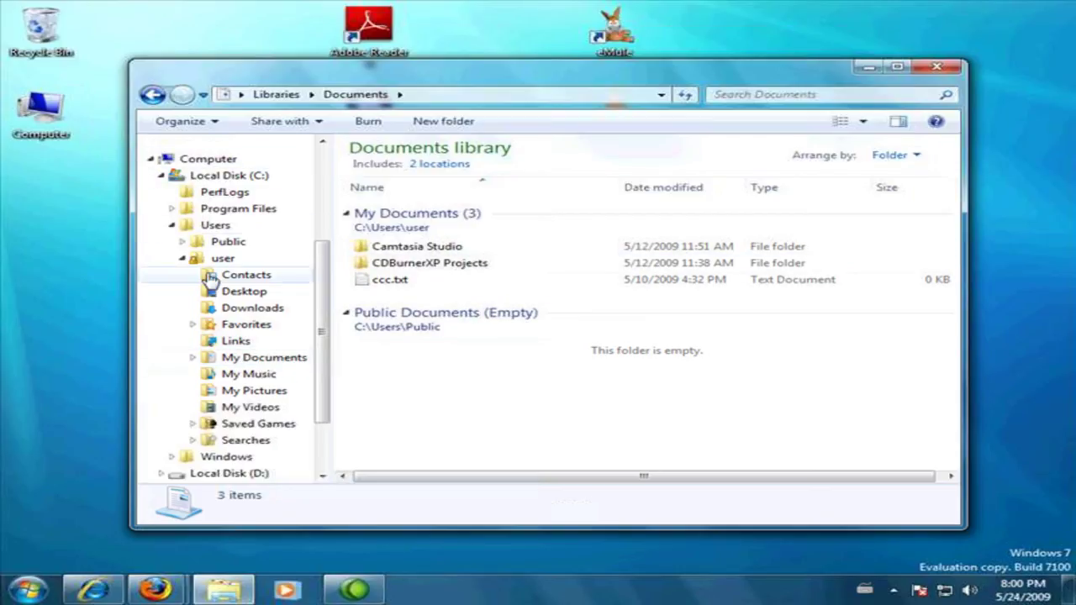
{"action": "left_click_drag", "start_coordinate": [328, 346], "coordinate": [328, 254]}
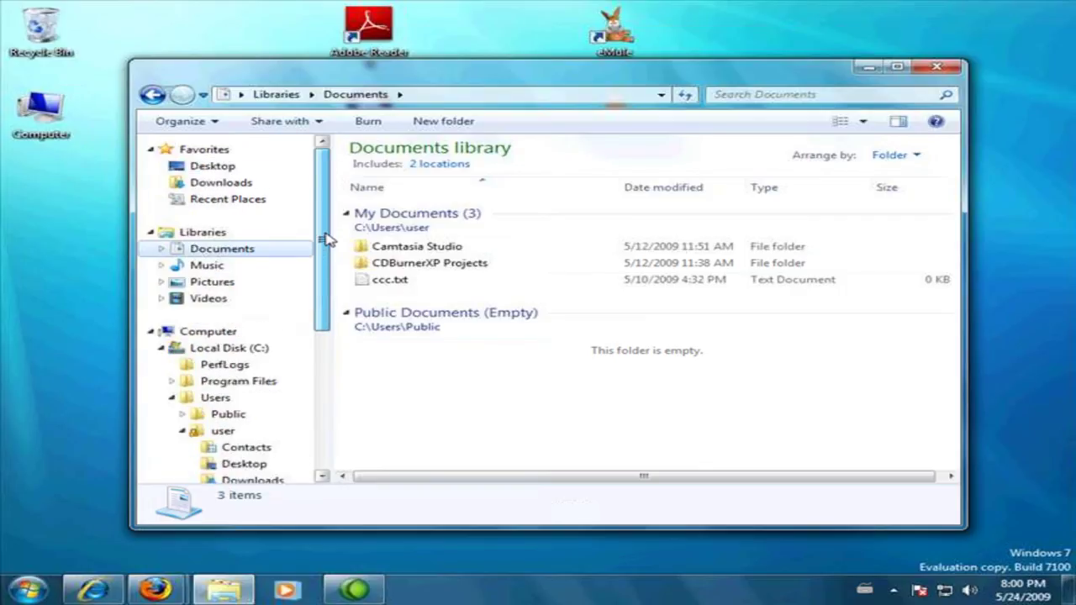
{"action": "left_click", "coordinate": [205, 250]}
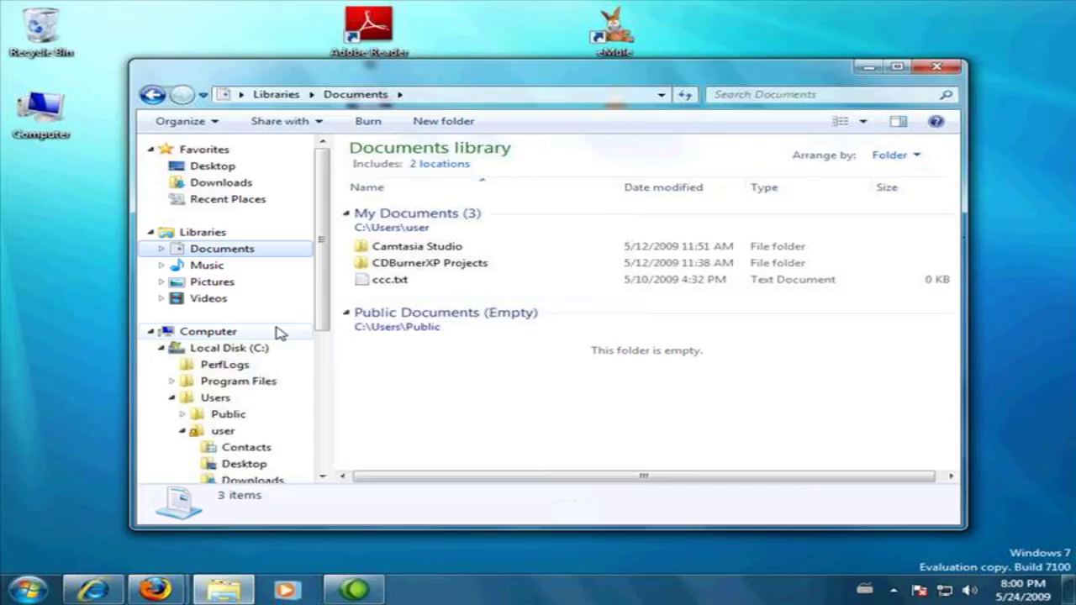
Create a folder named Contabilità in the root of Local Disk (C:).
{"action": "left_click", "coordinate": [202, 350]}
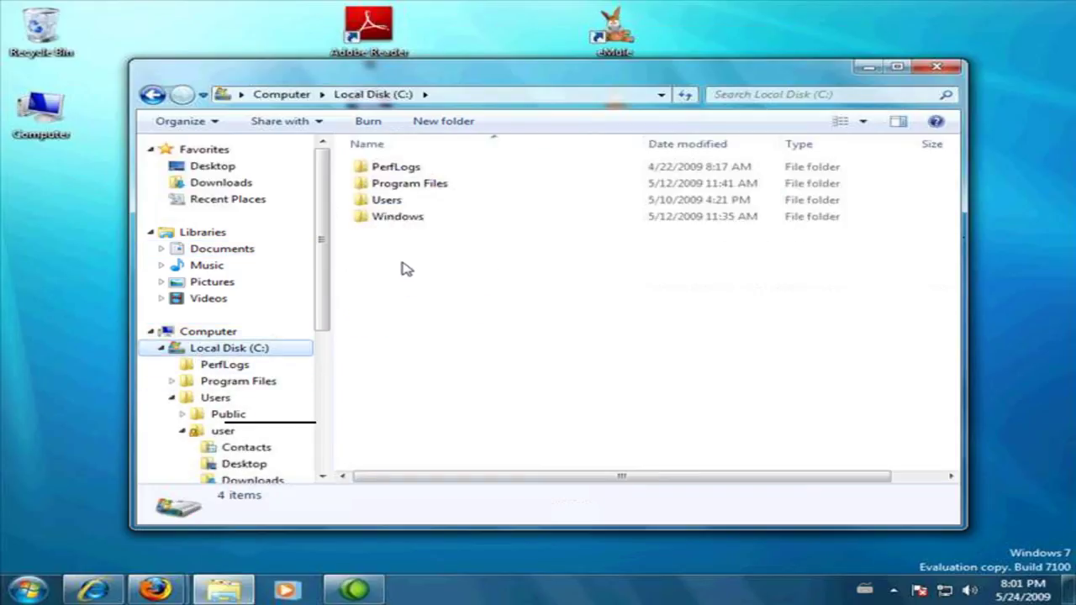
{"action": "right_click", "coordinate": [402, 268]}
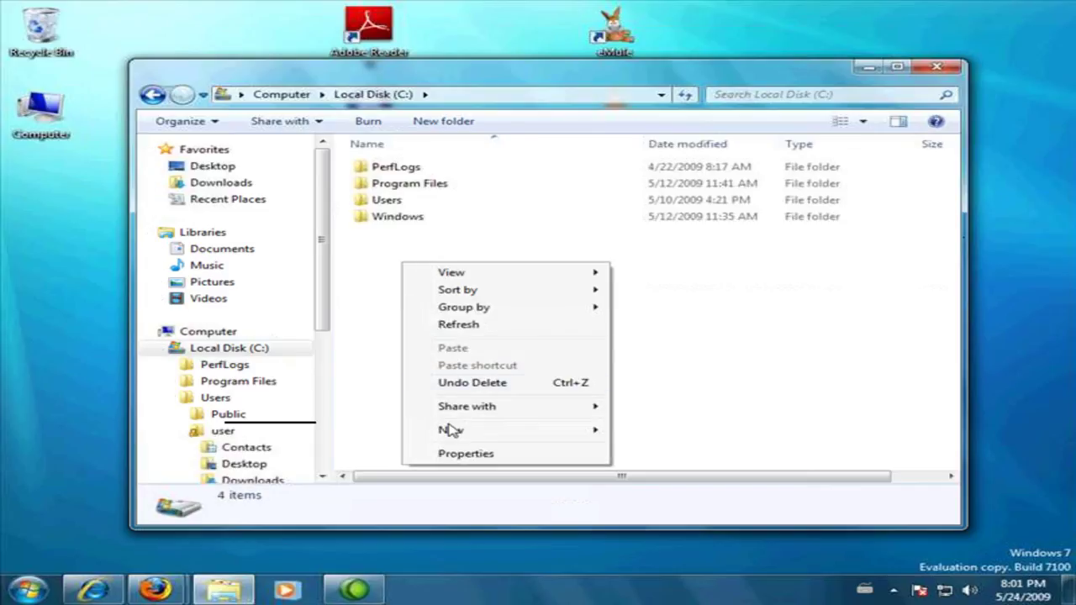
{"action": "mouse_move", "coordinate": [452, 431]}
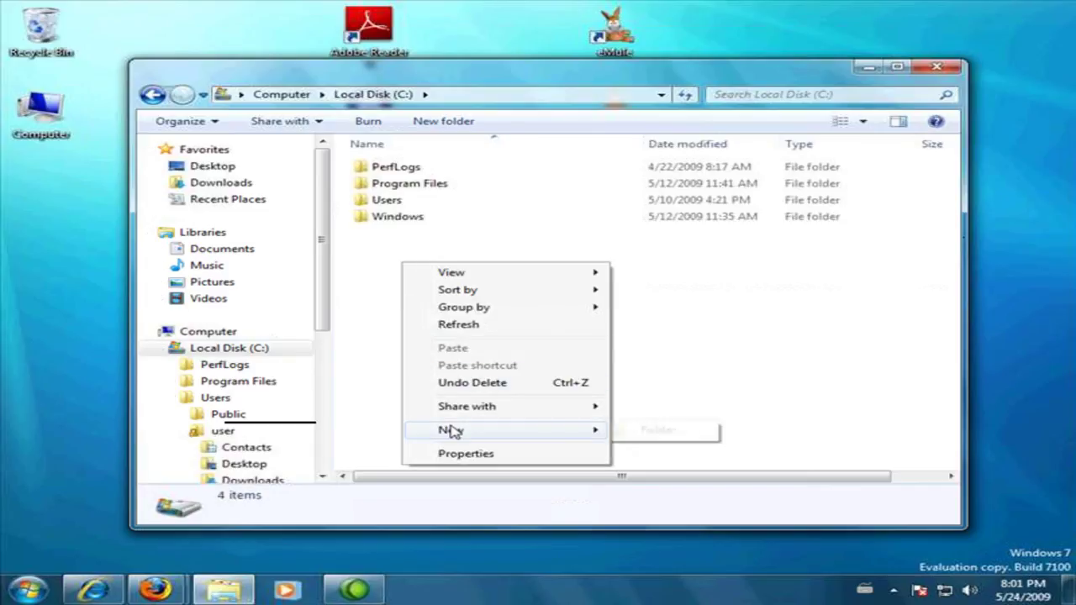
{"action": "left_click", "coordinate": [658, 431]}
{"action": "type", "text": "C"}
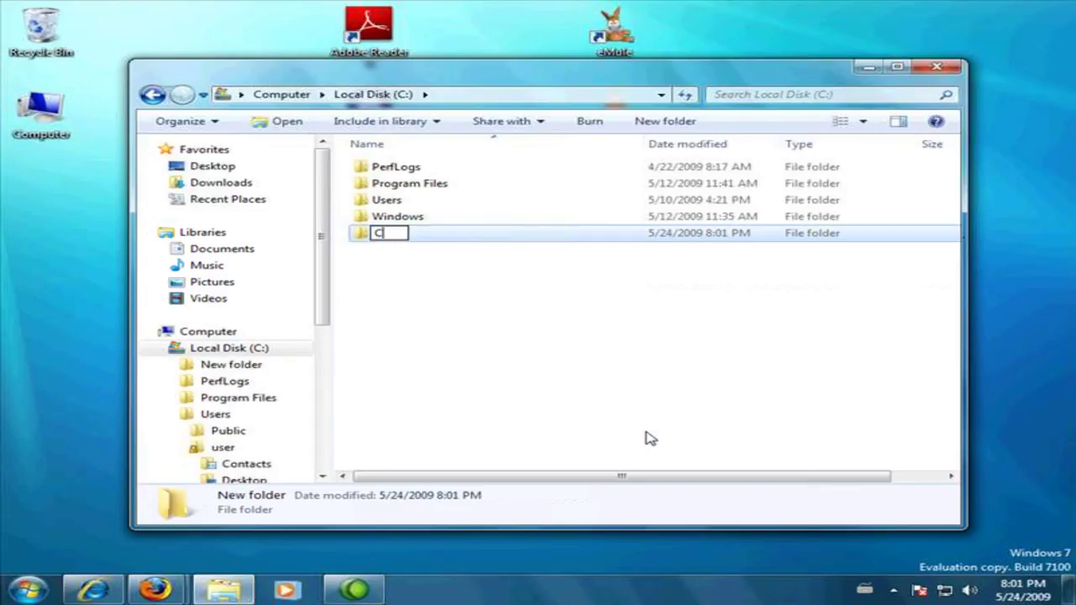
{"action": "type", "text": "onm"}
{"action": "key", "text": "BackSpace"}
{"action": "key", "text": "BackSpace"}
{"action": "type", "text": "tabilità"}
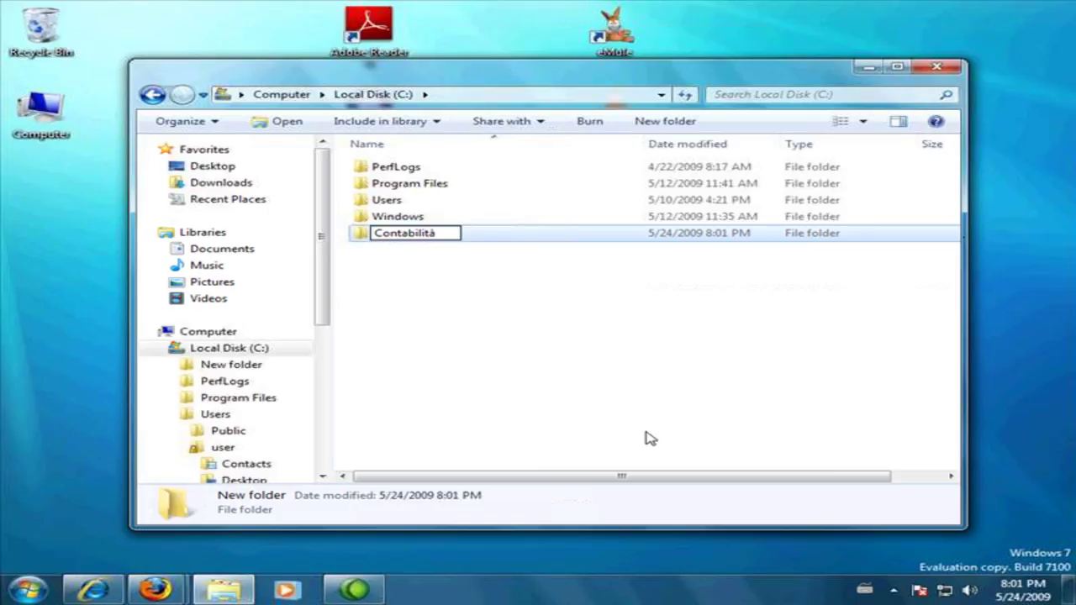
{"action": "key", "text": "Return"}
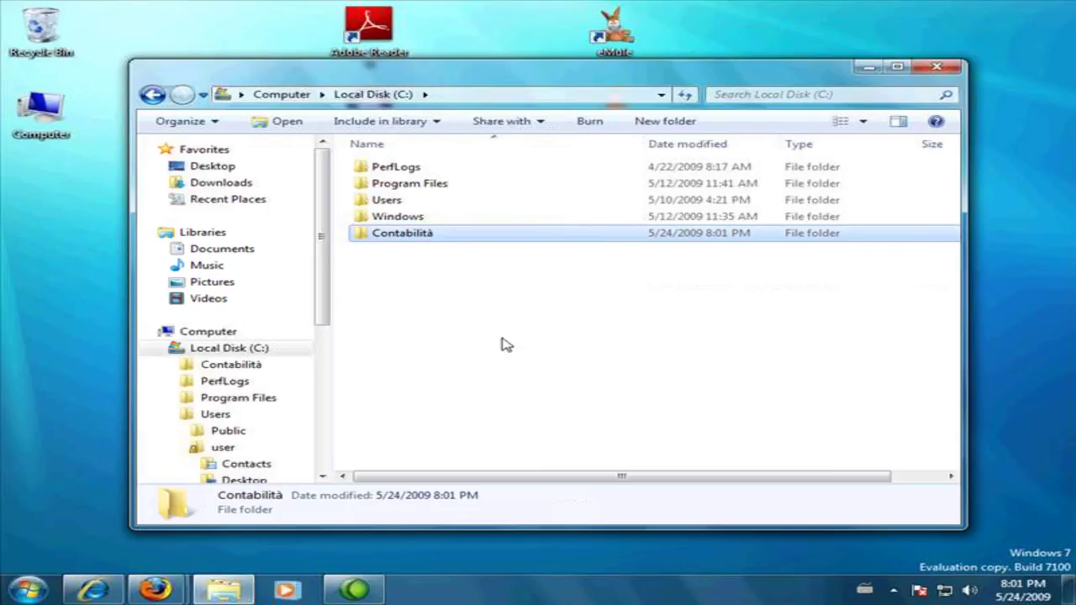
Open the Contabilità folder and dismiss the color scheme performance message without choosing an option.
{"action": "double_click", "coordinate": [402, 240]}
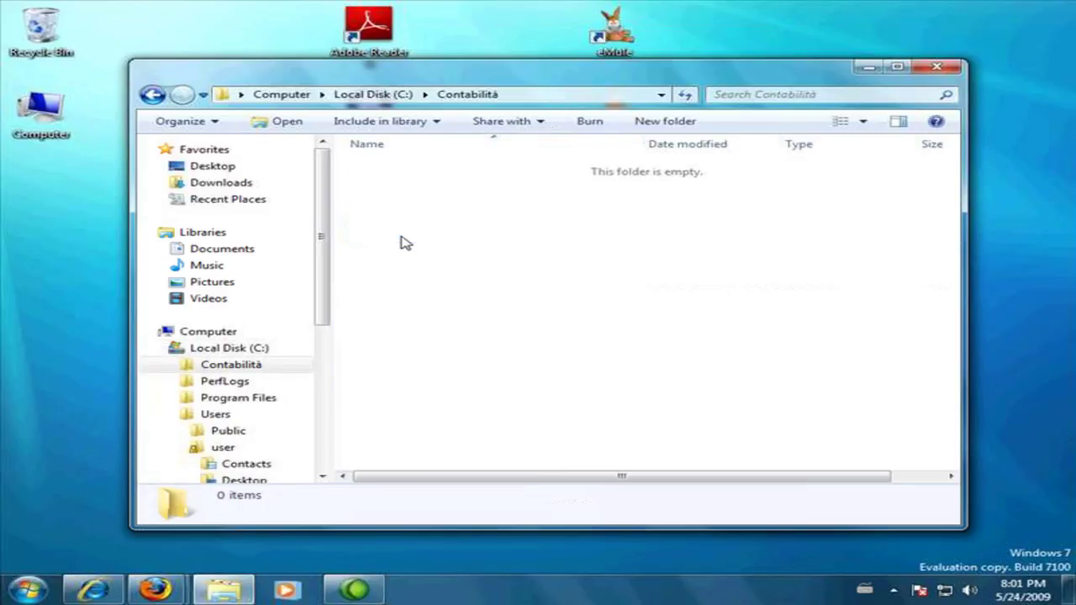
{"action": "right_click", "coordinate": [401, 240]}
{"action": "mouse_move", "coordinate": [492, 429]}
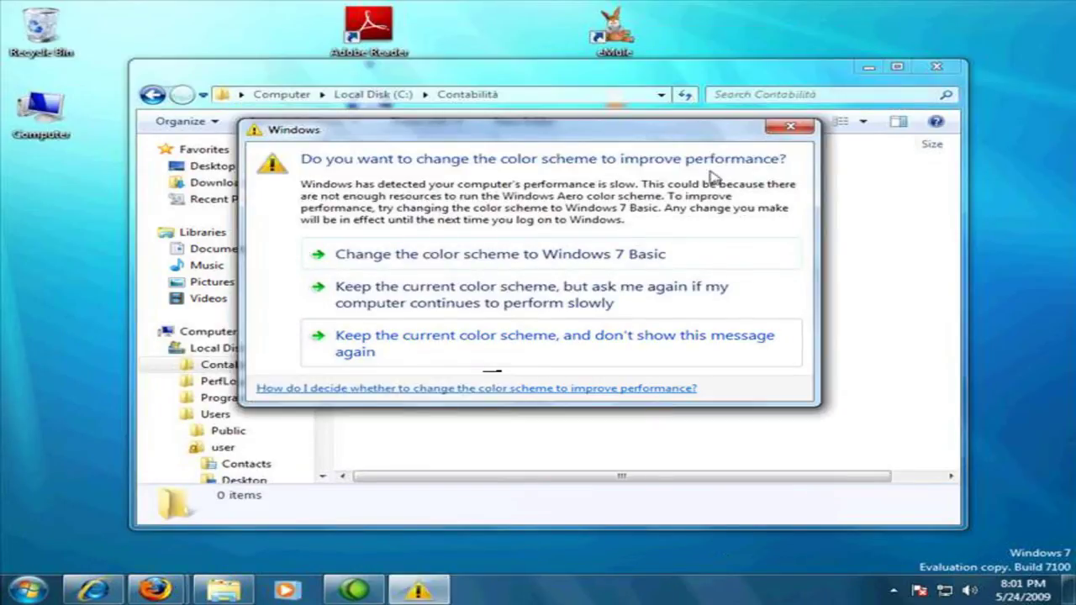
{"action": "left_click", "coordinate": [777, 134]}
Create a text document named Mese di Gennaio.txt in the Contabilità folder.
{"action": "right_click", "coordinate": [523, 254]}
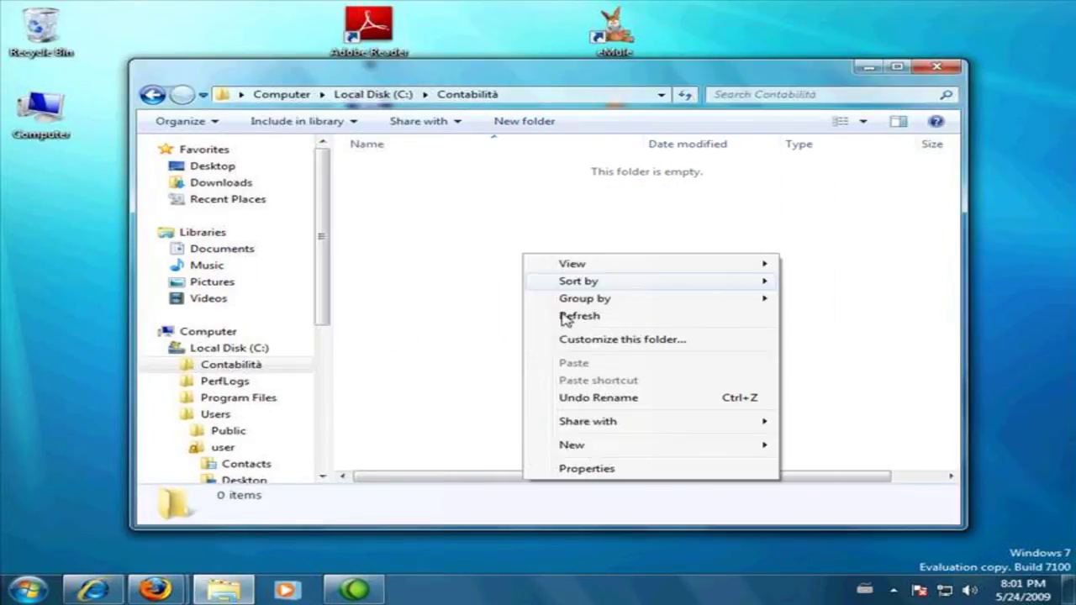
{"action": "mouse_move", "coordinate": [591, 452]}
{"action": "left_click", "coordinate": [845, 555]}
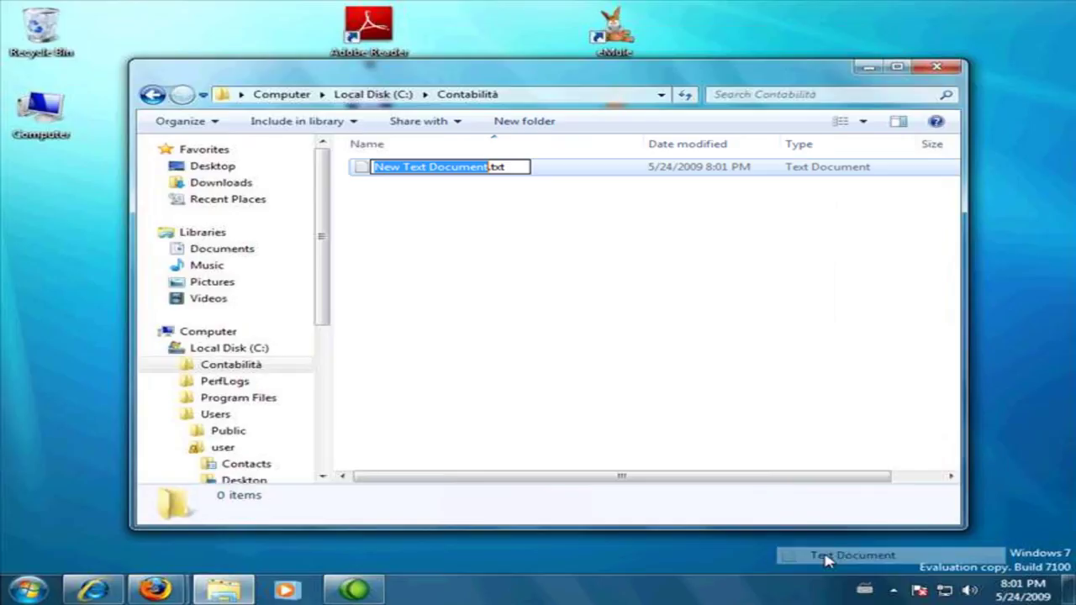
{"action": "key", "text": "BackSpace"}
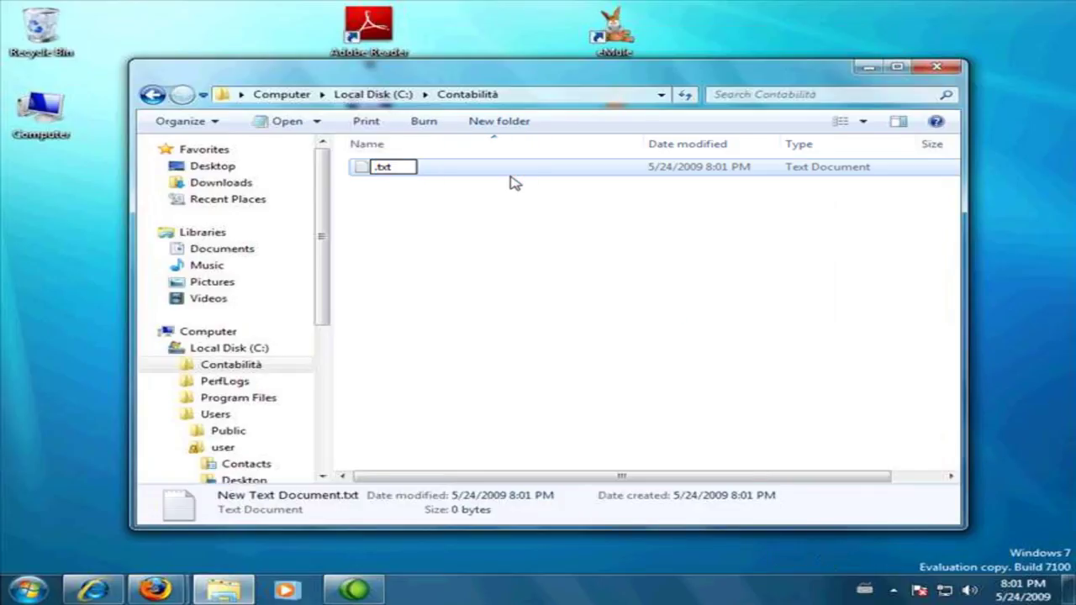
{"action": "type", "text": "Mese du"}
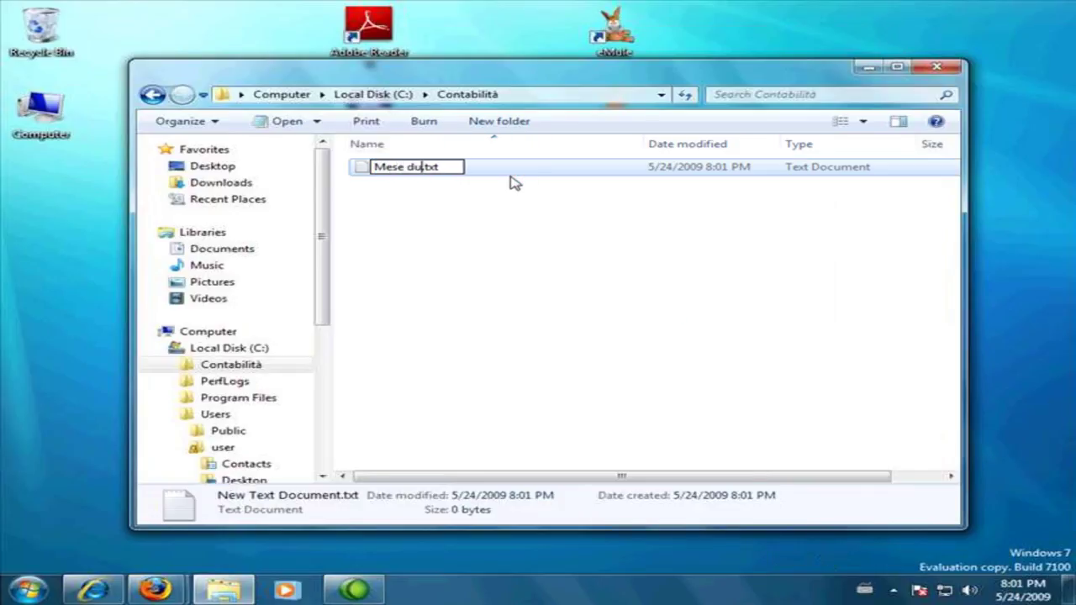
{"action": "key", "text": "BackSpace"}
{"action": "key", "text": "BackSpace"}
{"action": "type", "text": "i Gennaio"}
{"action": "key", "text": "Return"}
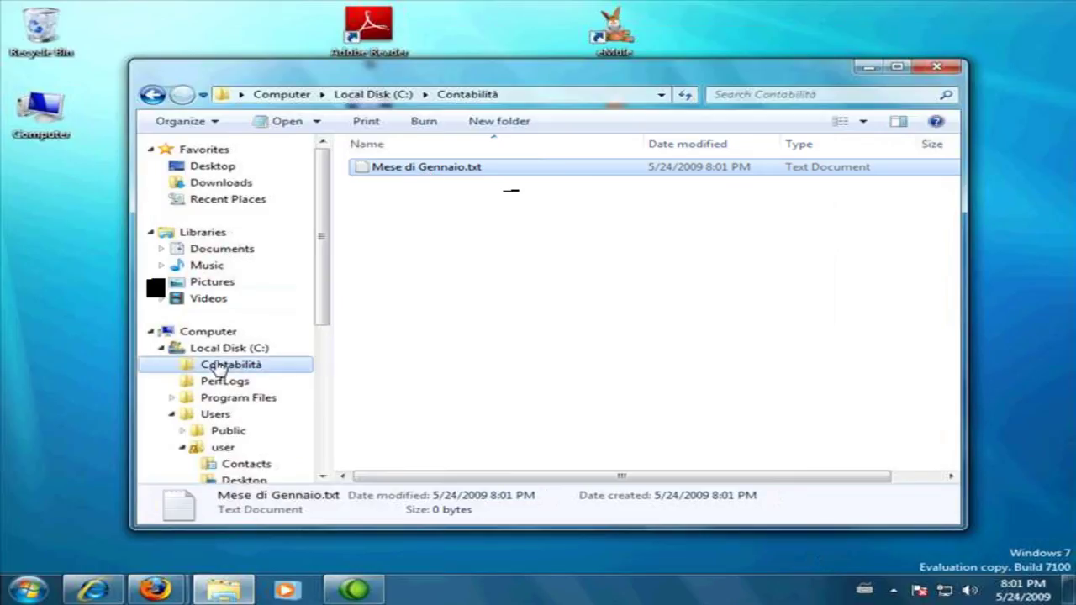
Include the Contabilità folder from Local Disk (C:) in the Documents library.
{"action": "left_click", "coordinate": [235, 348]}
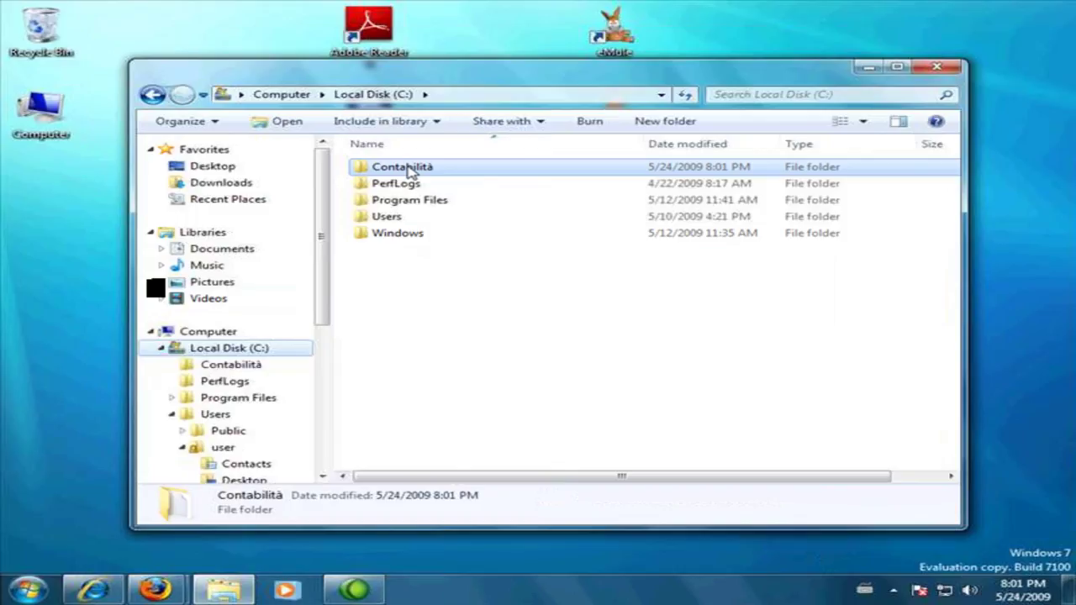
{"action": "right_click", "coordinate": [411, 169]}
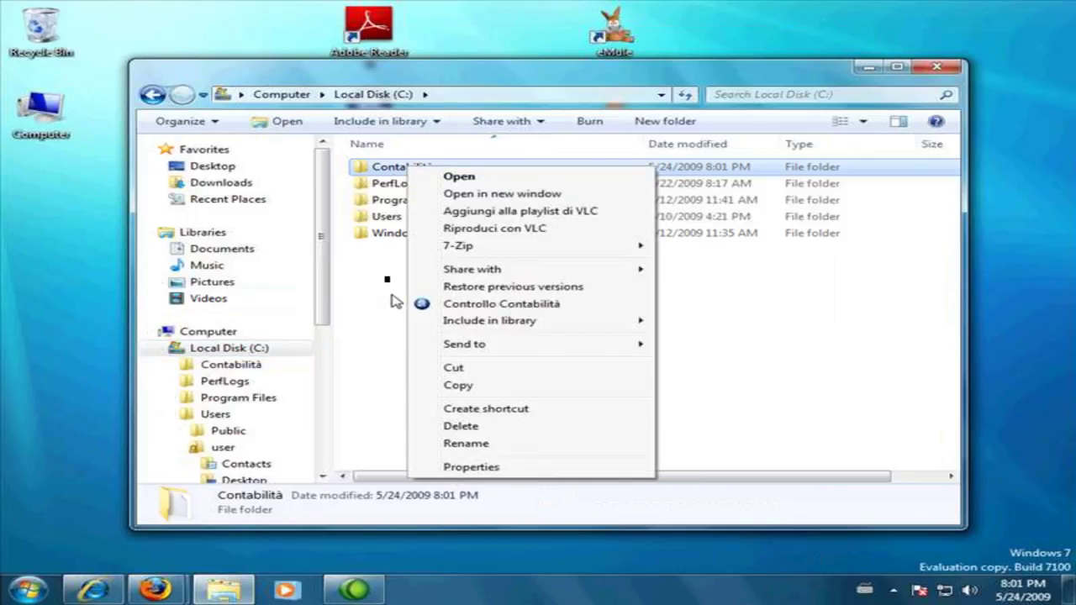
{"action": "mouse_move", "coordinate": [463, 329]}
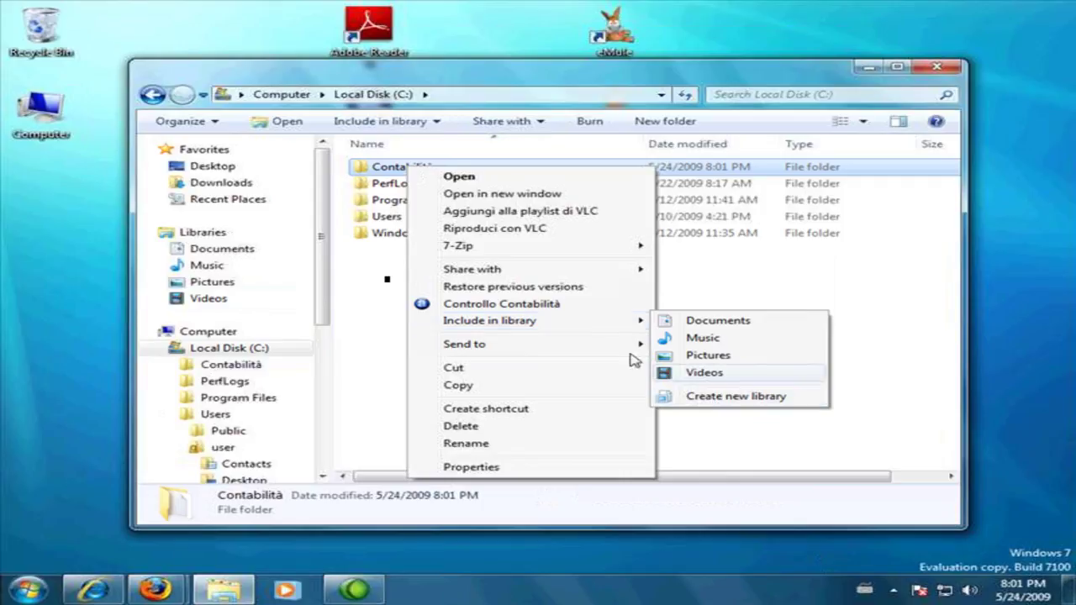
{"action": "left_click", "coordinate": [744, 325]}
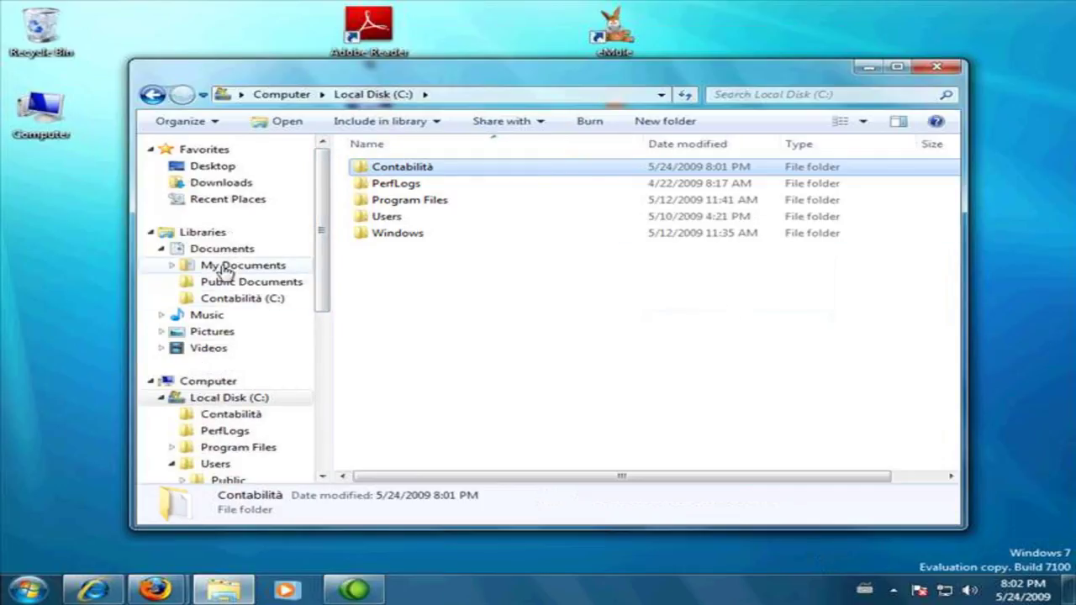
Close the Explorer window, reopen Computer from the desktop, and display the Documents library.
{"action": "left_click", "coordinate": [936, 67]}
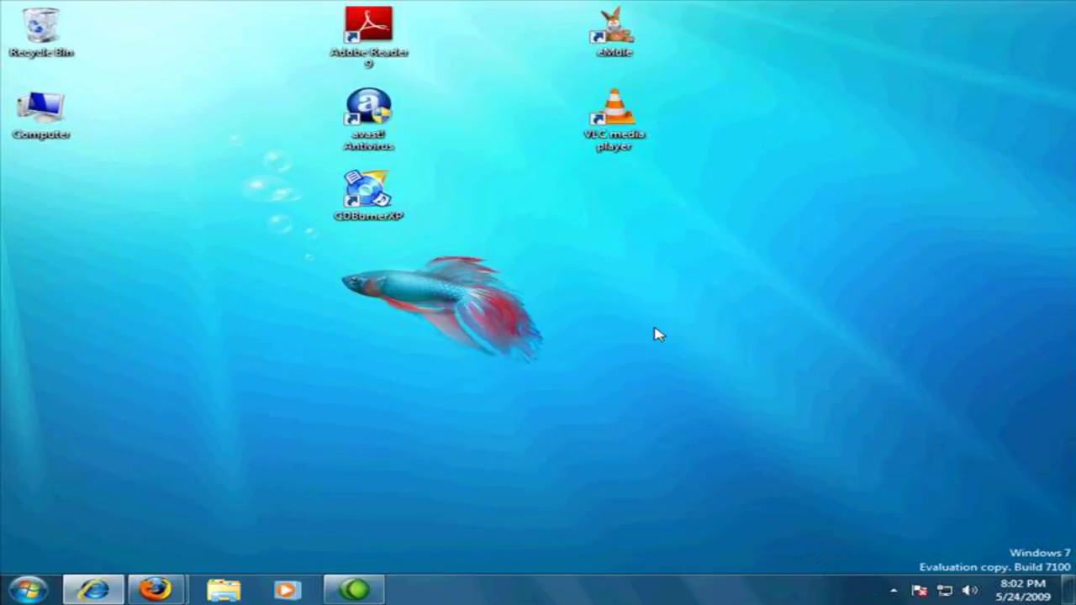
{"action": "double_click", "coordinate": [58, 114]}
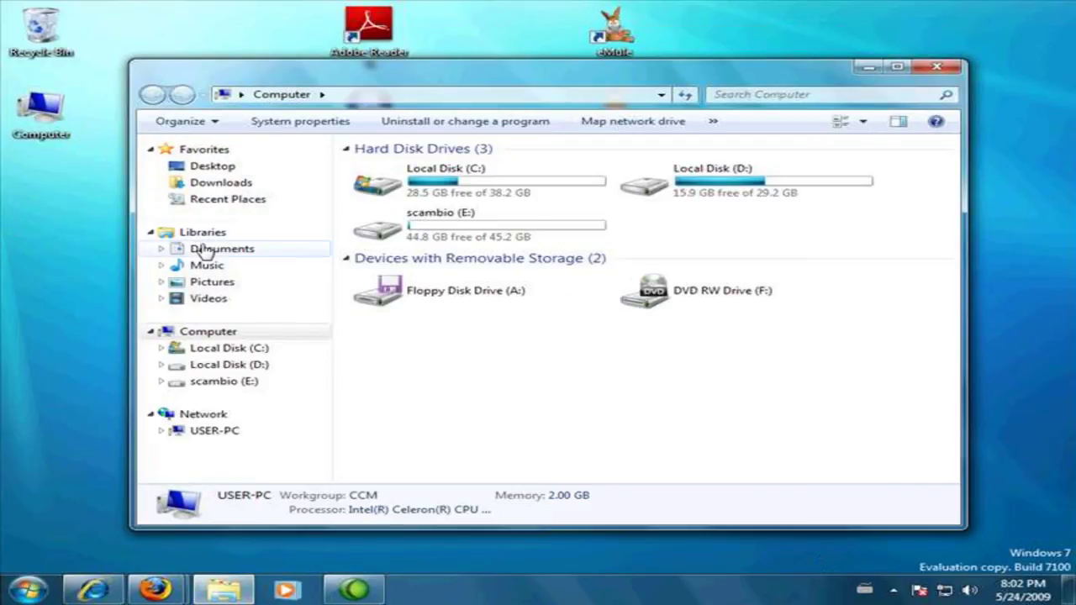
{"action": "left_click", "coordinate": [205, 251]}
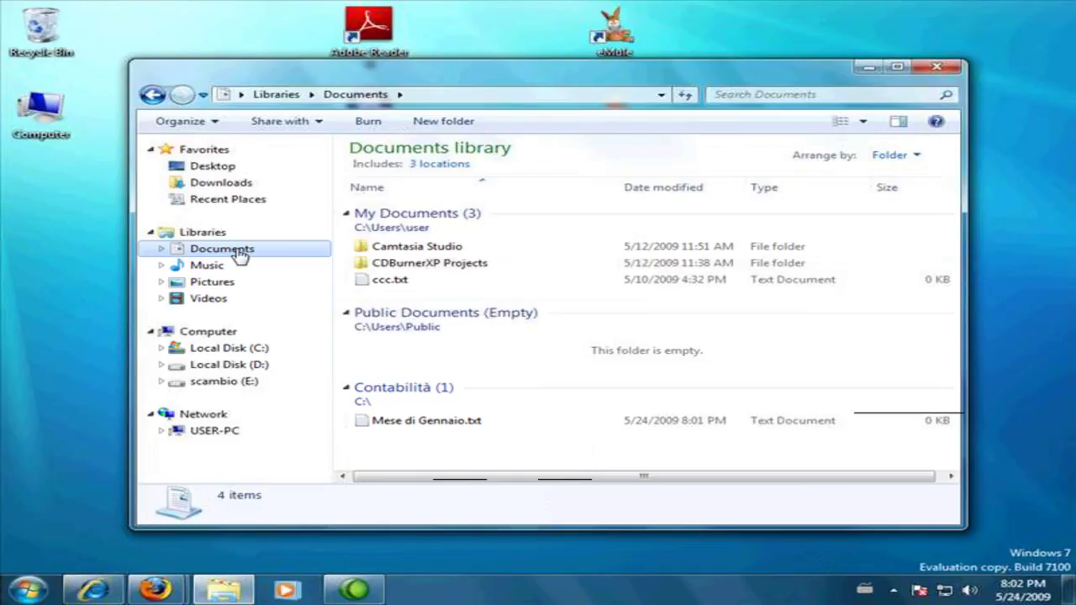
Create a folder named incassi in the Contabilità section of the Documents library.
{"action": "right_click", "coordinate": [389, 441]}
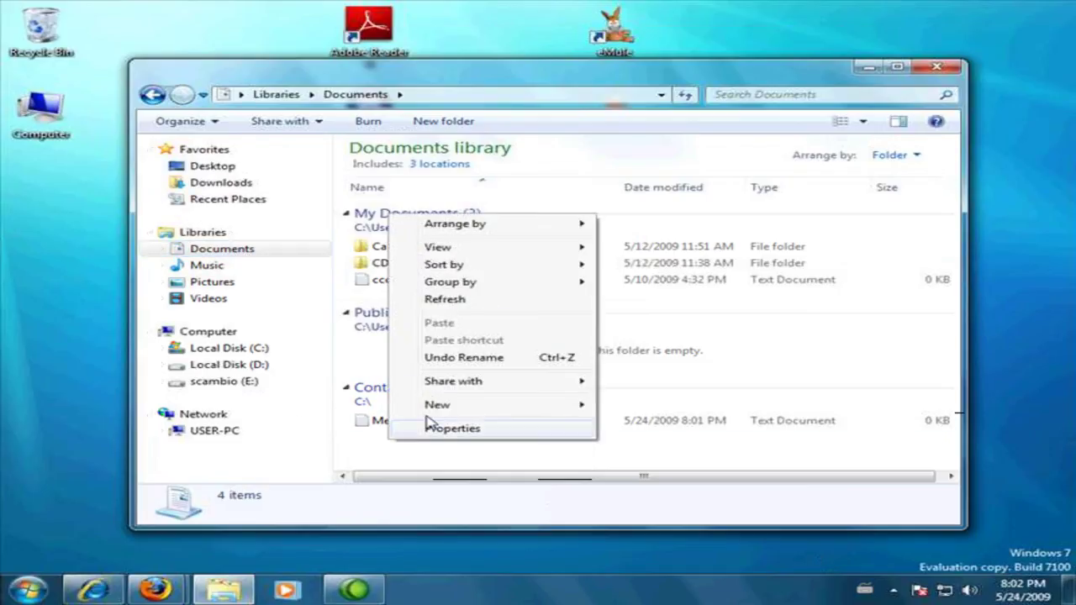
{"action": "mouse_move", "coordinate": [437, 404]}
{"action": "left_click", "coordinate": [627, 405]}
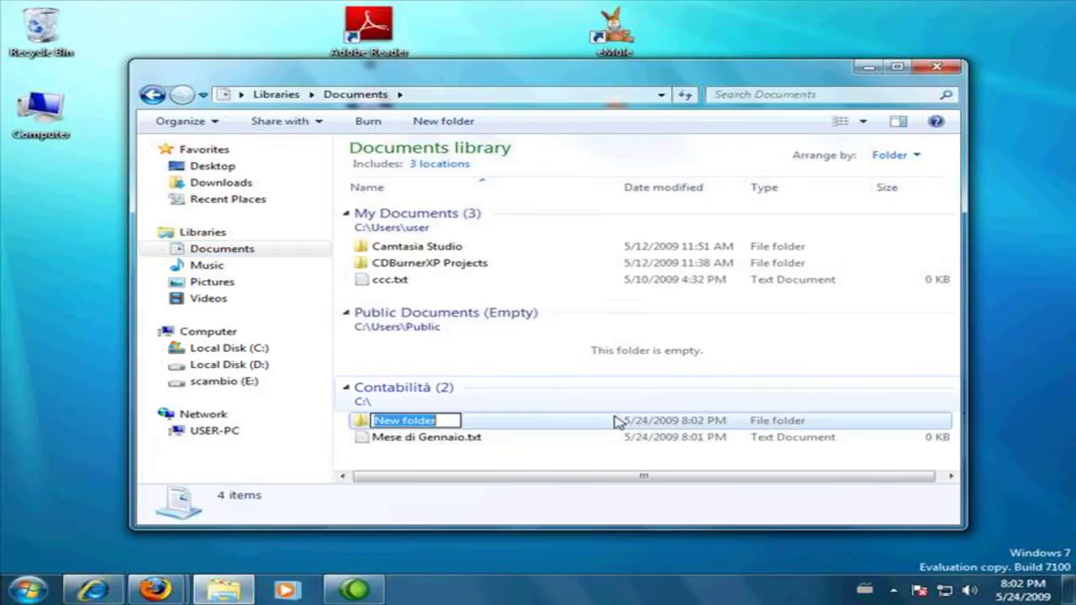
{"action": "key", "text": "BackSpace"}
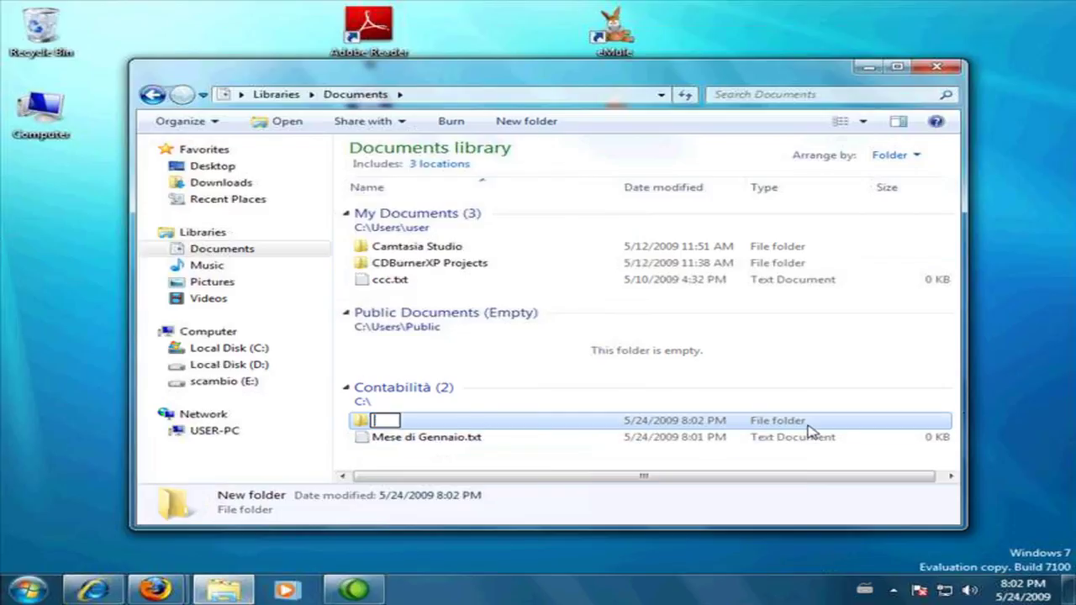
{"action": "type", "text": "incassi"}
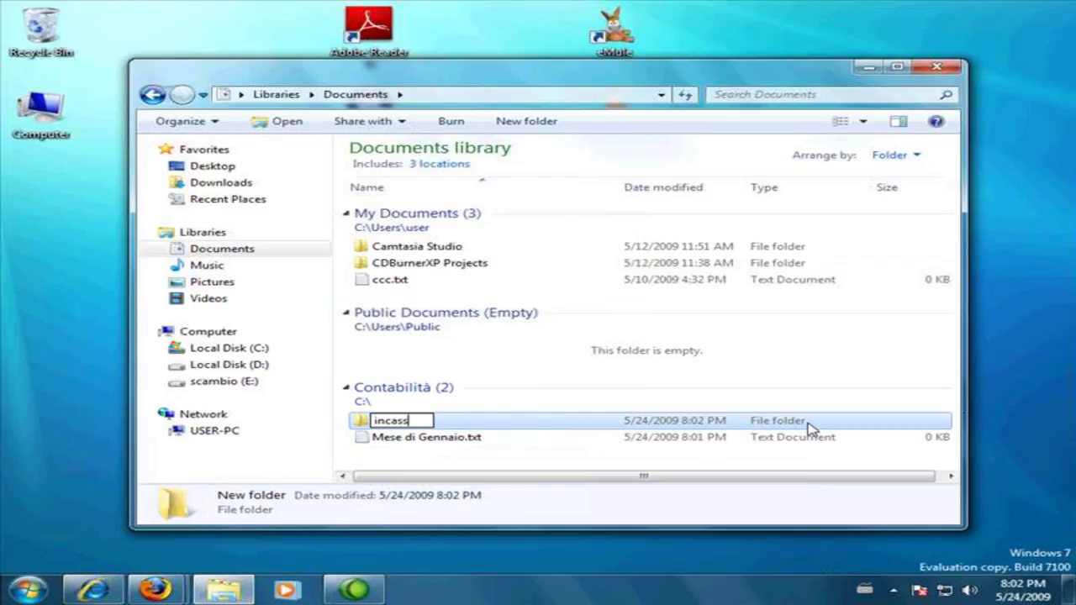
{"action": "key", "text": "Return"}
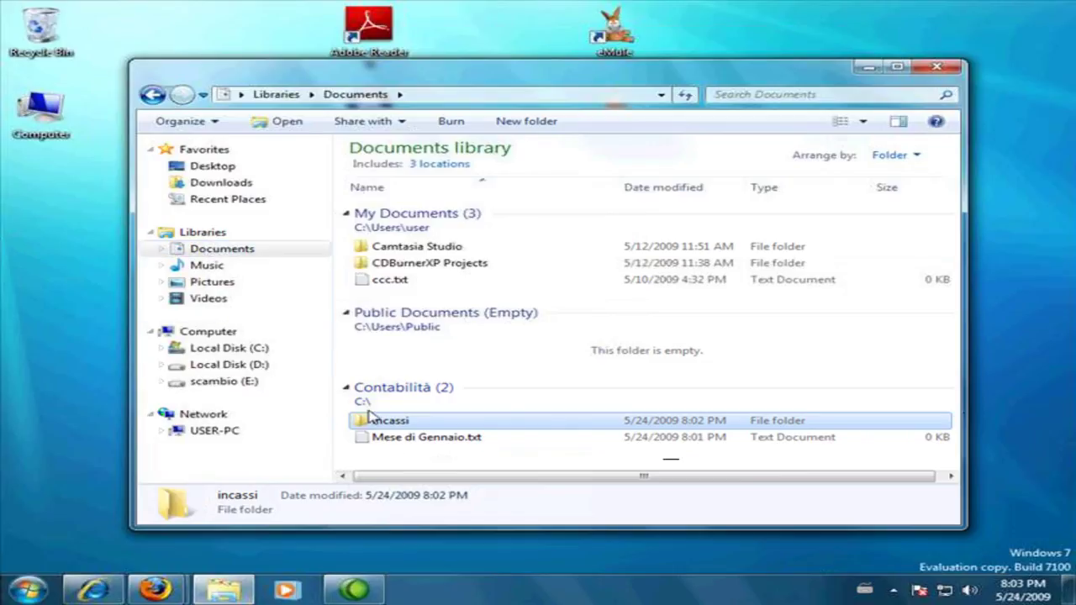
Check the contents of Contabilità on Local Disk (C:) and return to the Documents library, dismissing the color scheme message.
{"action": "left_click", "coordinate": [208, 352]}
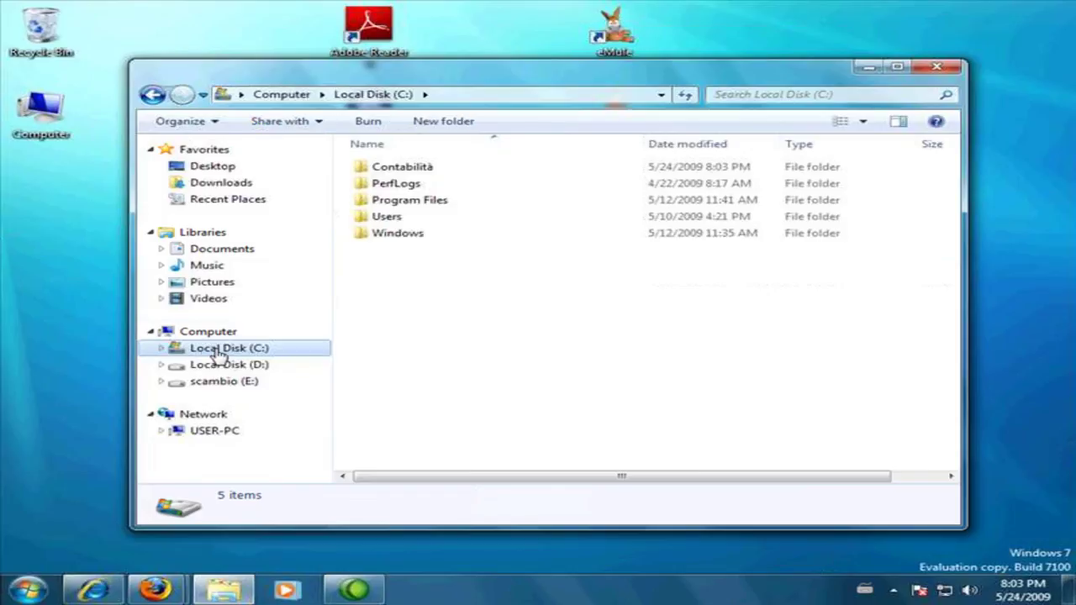
{"action": "double_click", "coordinate": [407, 168]}
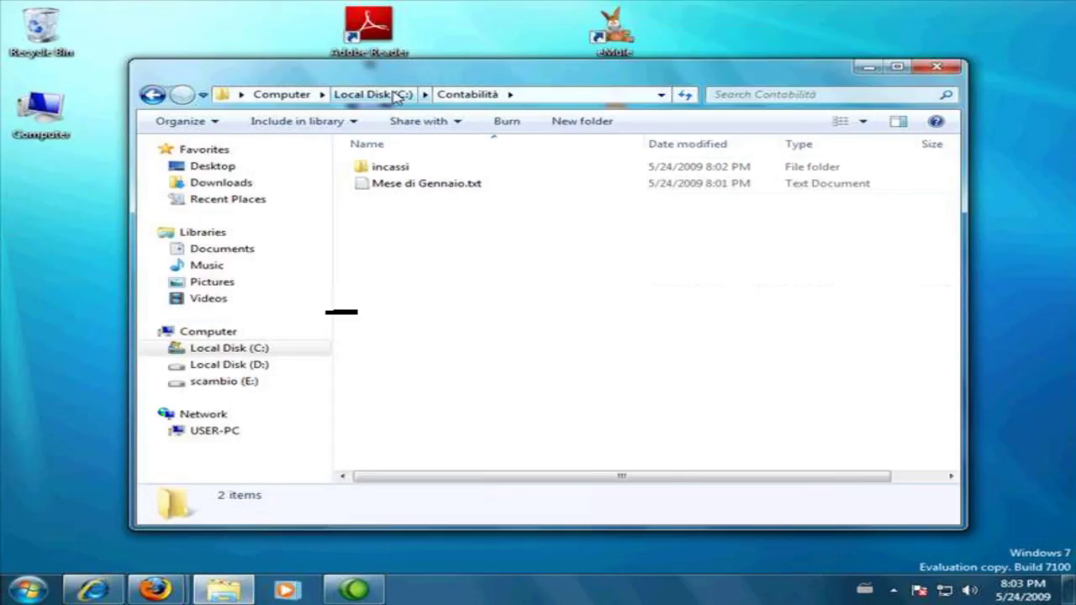
{"action": "left_click", "coordinate": [232, 258]}
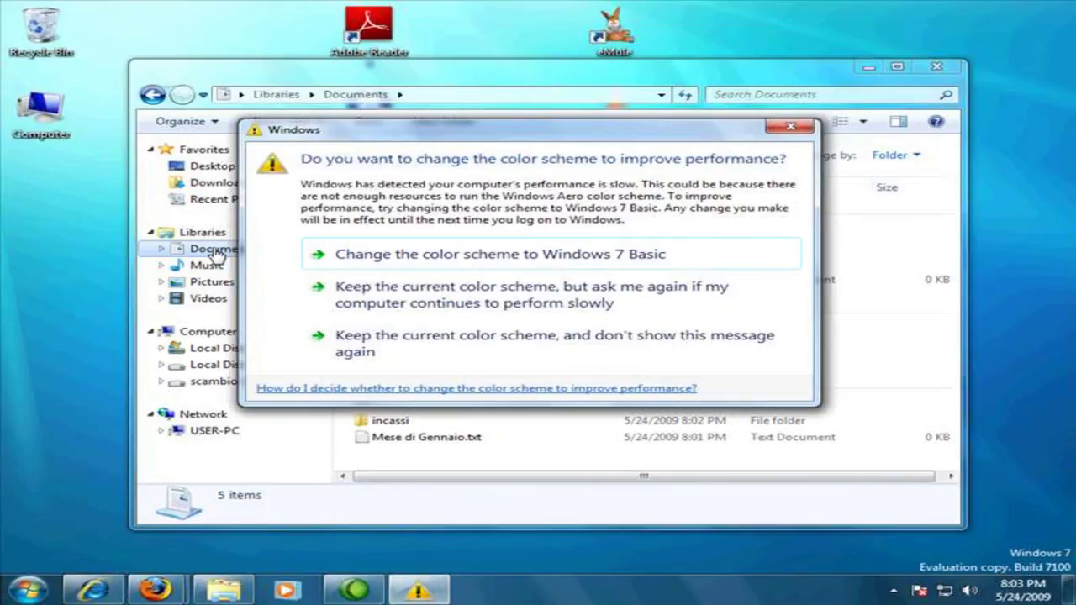
{"action": "left_click", "coordinate": [789, 127]}
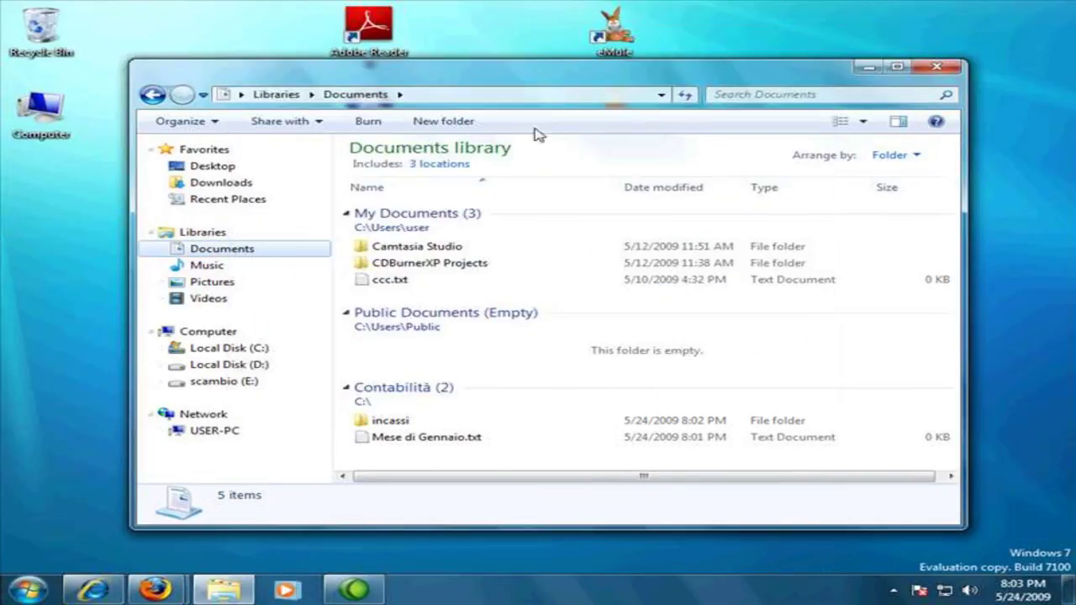
Close the Explorer window and add the Clock, CPU Meter and Weather gadgets to the desktop from the gadget gallery, closing the gallery.
{"action": "left_click", "coordinate": [935, 67]}
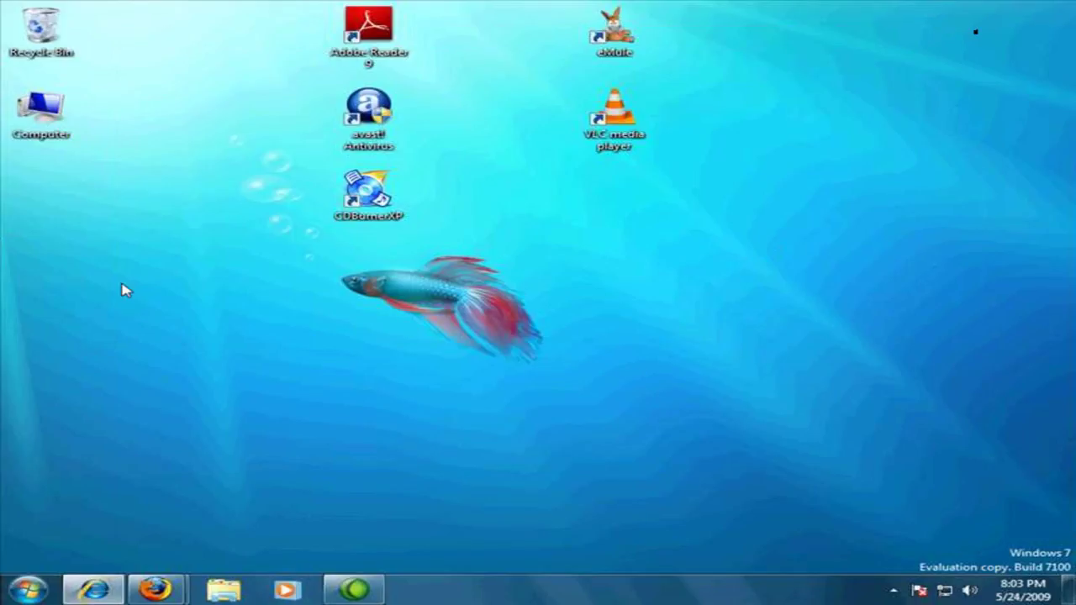
{"action": "right_click", "coordinate": [474, 403]}
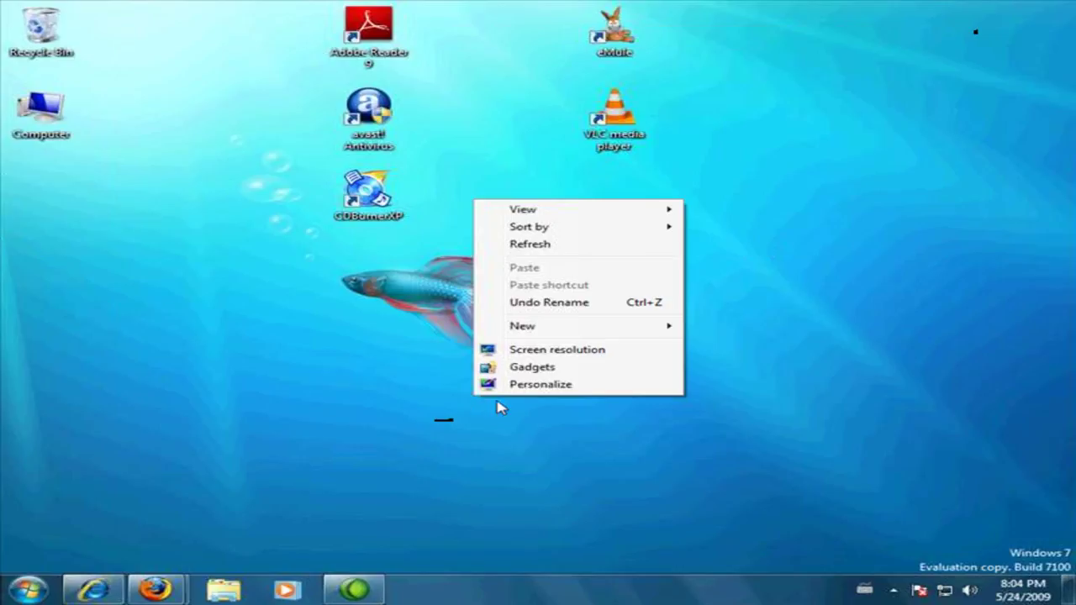
{"action": "left_click", "coordinate": [538, 371]}
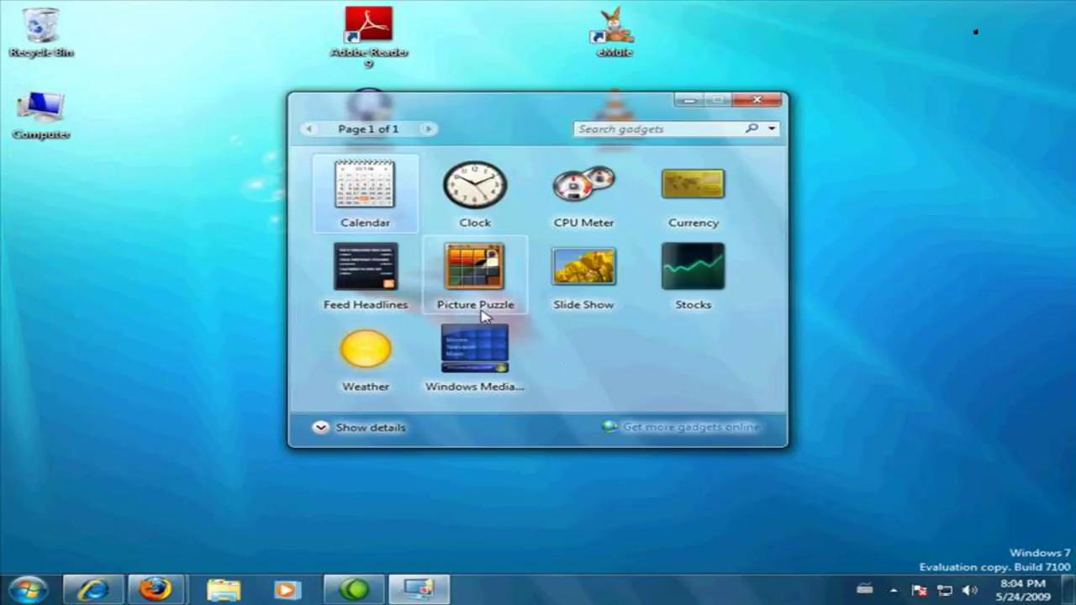
{"action": "left_click_drag", "start_coordinate": [480, 185], "coordinate": [117, 392]}
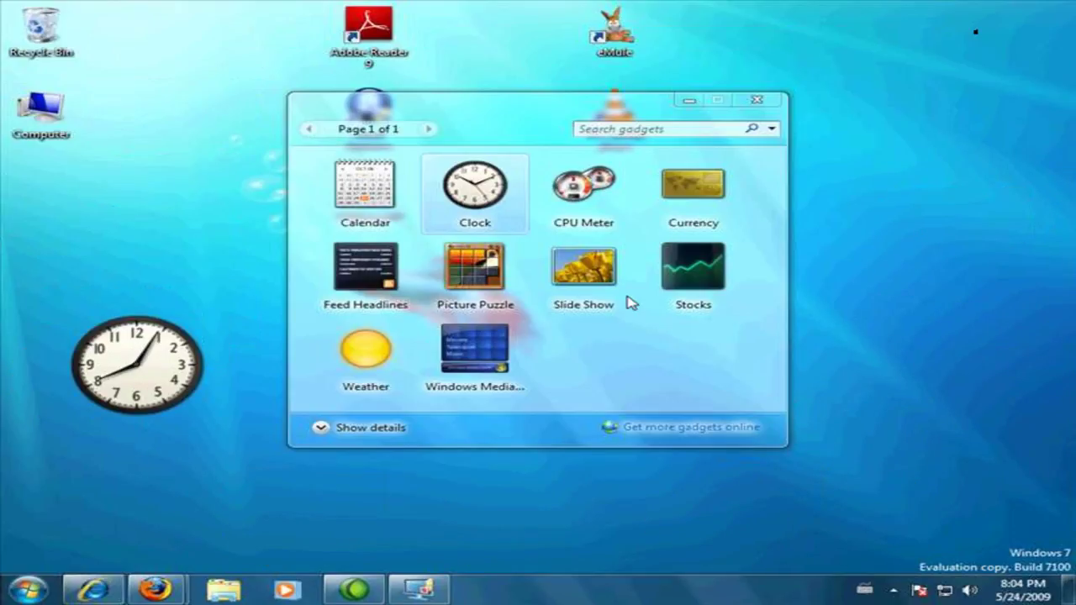
{"action": "left_click_drag", "start_coordinate": [598, 200], "coordinate": [942, 324]}
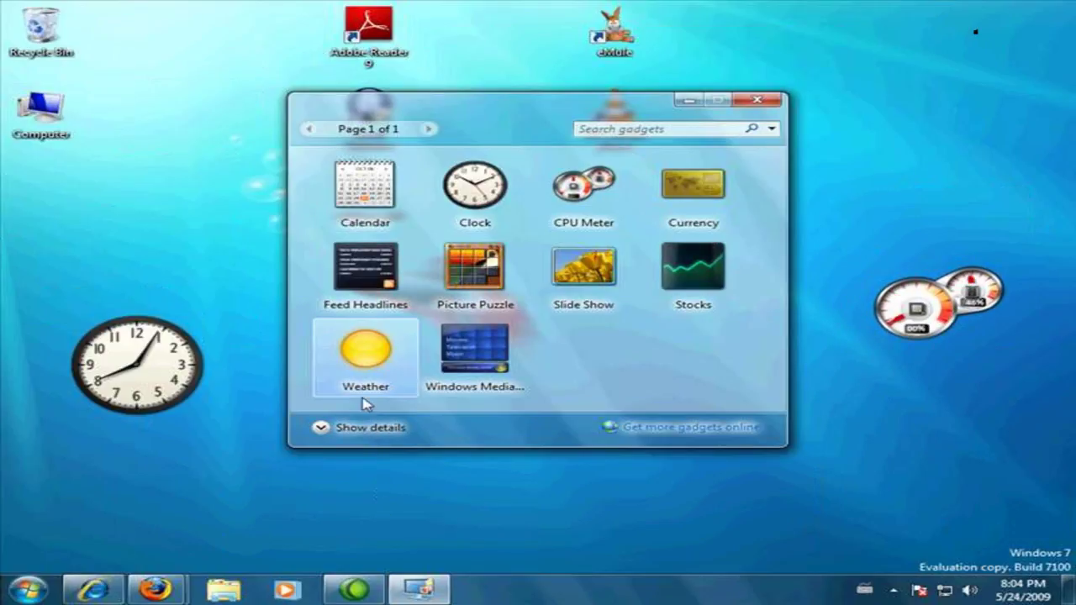
{"action": "left_click_drag", "start_coordinate": [379, 358], "coordinate": [519, 514]}
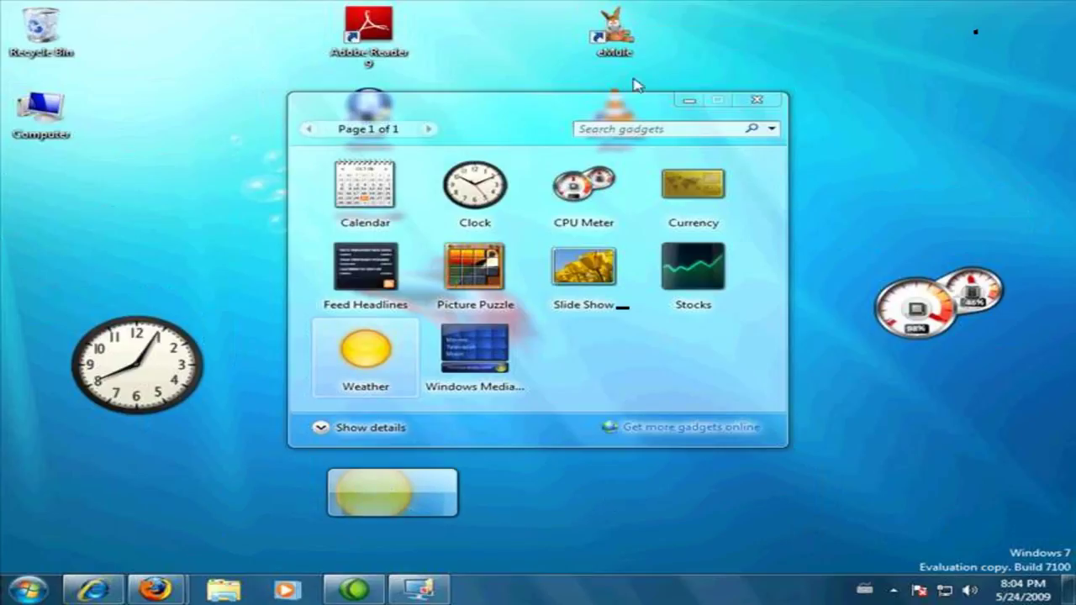
{"action": "left_click_drag", "start_coordinate": [553, 108], "coordinate": [542, 62]}
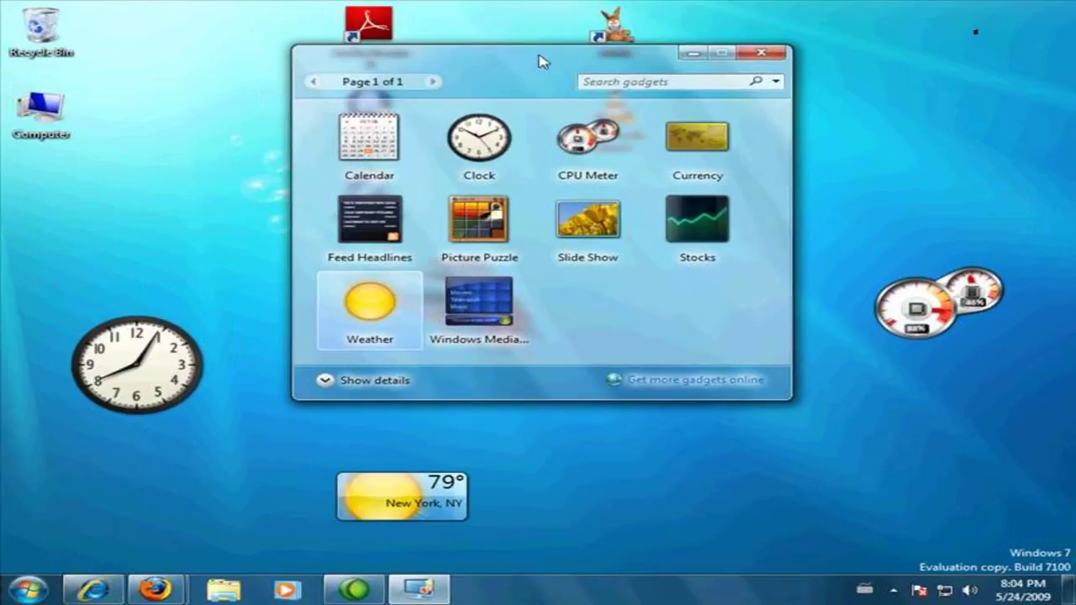
{"action": "left_click", "coordinate": [762, 55]}
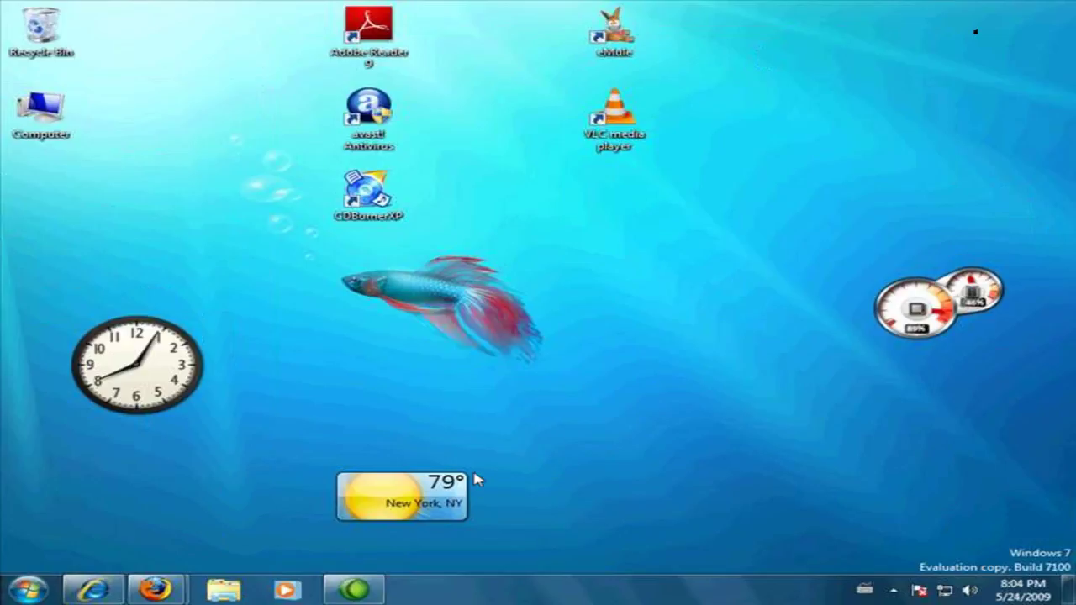
Check how an open Libraries window covers the gadgets, and place the Weather gadget in the empty space beyond the eMule shortcut.
{"action": "left_click_drag", "start_coordinate": [412, 503], "coordinate": [513, 297]}
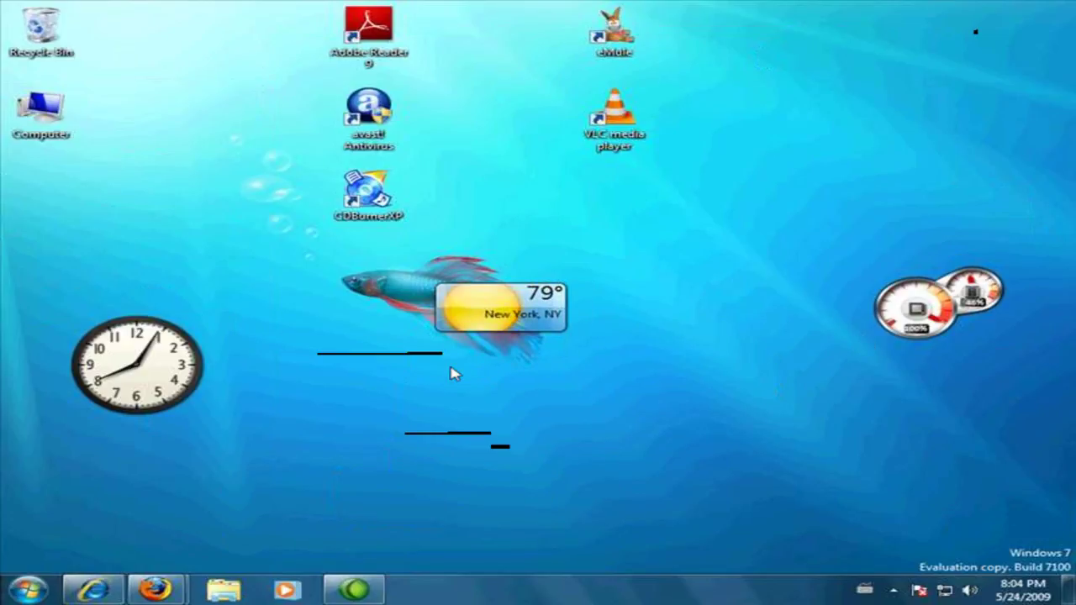
{"action": "mouse_move", "coordinate": [472, 315]}
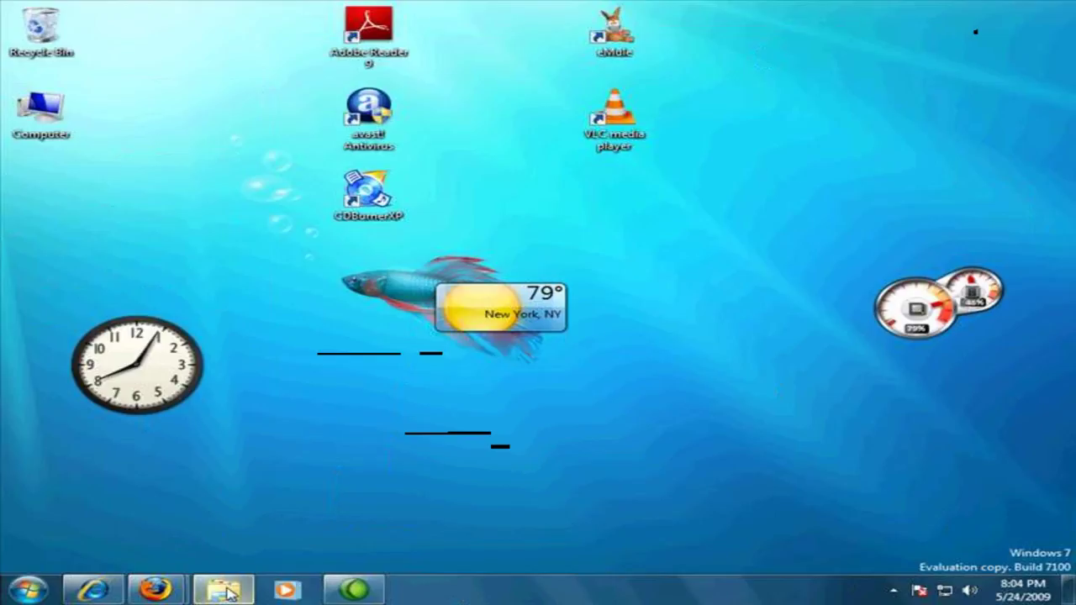
{"action": "left_click", "coordinate": [224, 591]}
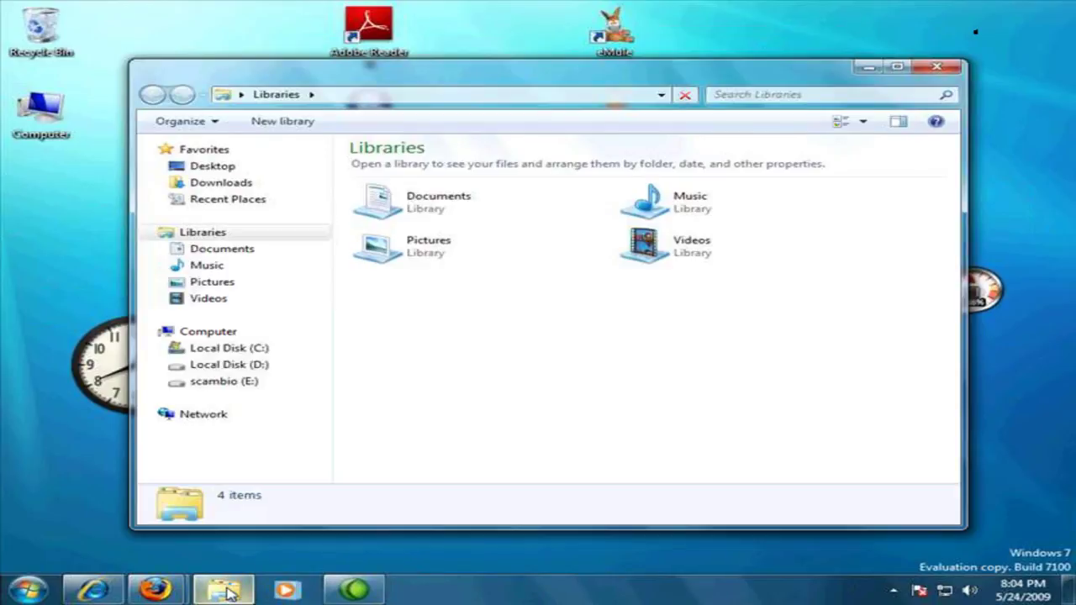
{"action": "left_click", "coordinate": [927, 72]}
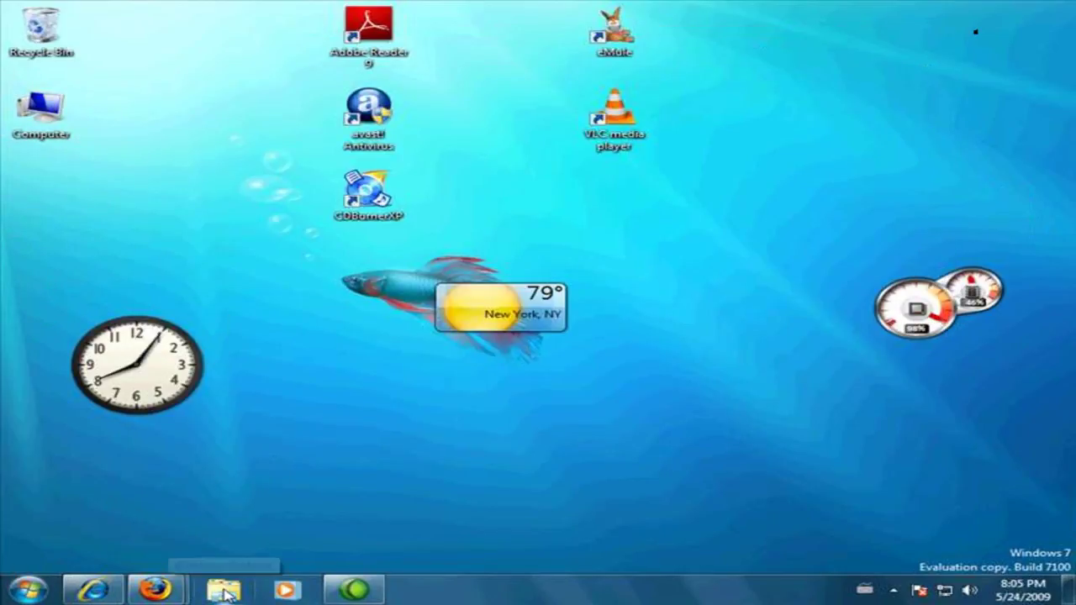
{"action": "left_click_drag", "start_coordinate": [487, 312], "coordinate": [829, 63]}
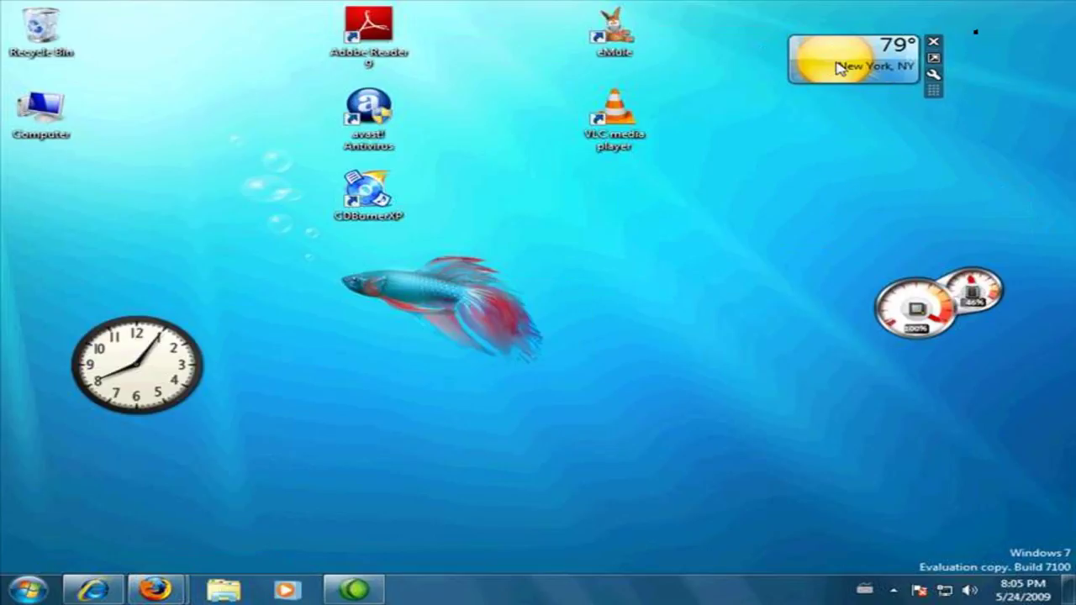
Change the Clock gadget's face to style 3 of 8, the black dial with three subdials.
{"action": "right_click", "coordinate": [118, 355]}
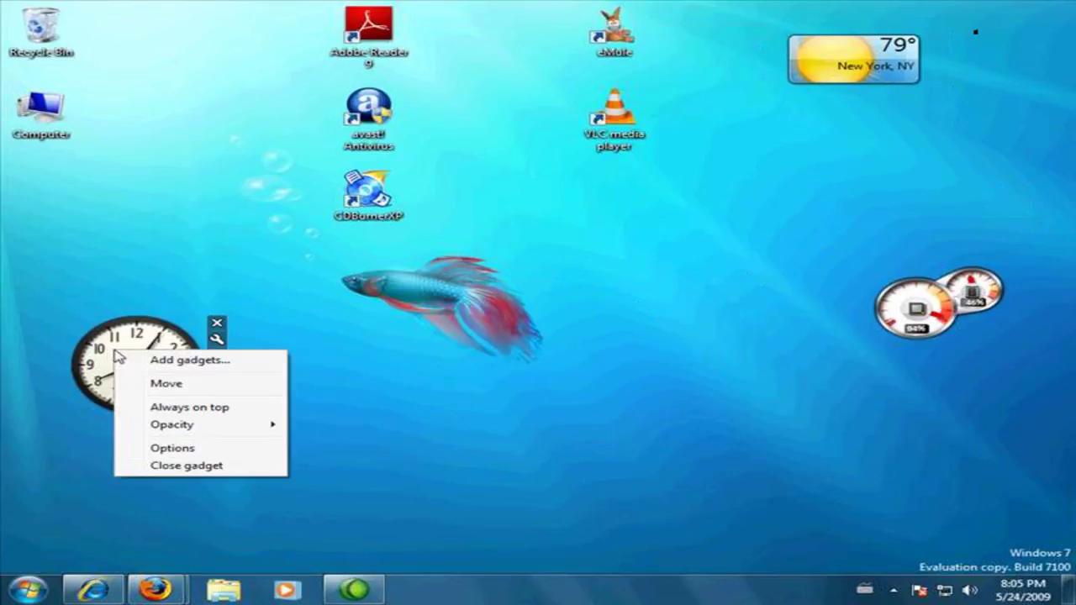
{"action": "left_click", "coordinate": [163, 447]}
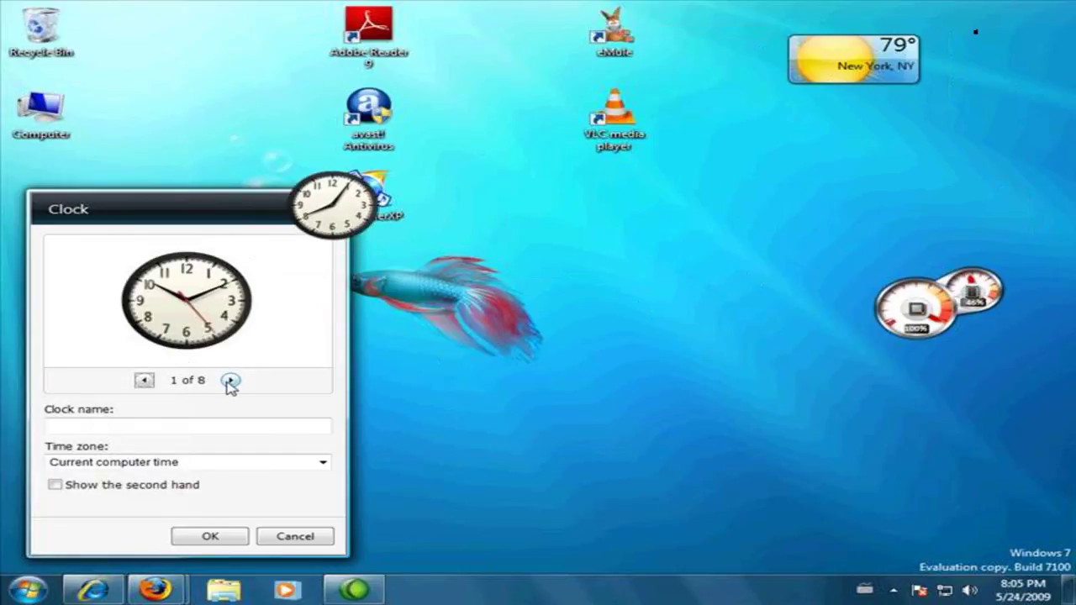
{"action": "left_click", "coordinate": [230, 382]}
{"action": "left_click", "coordinate": [231, 382]}
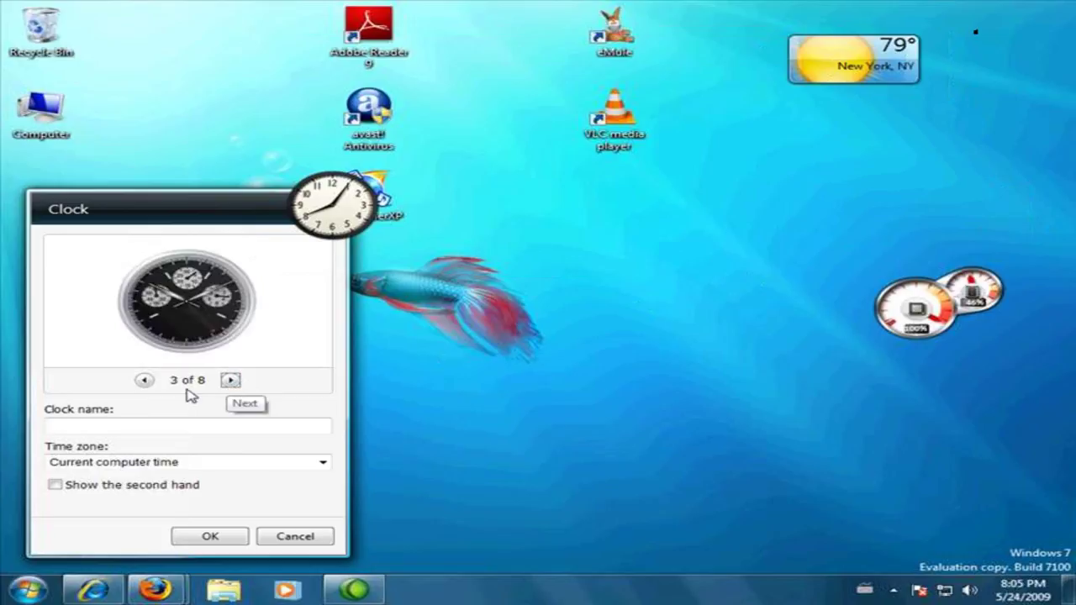
{"action": "left_click", "coordinate": [210, 537]}
Set the Weather gadget's location to Barletta, Apulia, Italy, and apply it.
{"action": "right_click", "coordinate": [840, 76]}
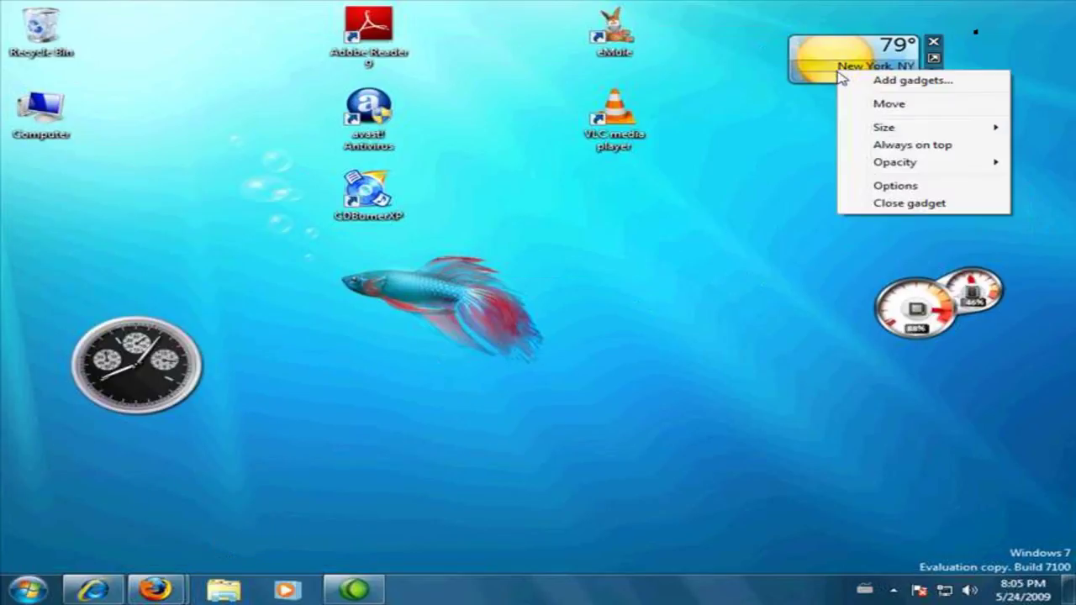
{"action": "left_click", "coordinate": [893, 184]}
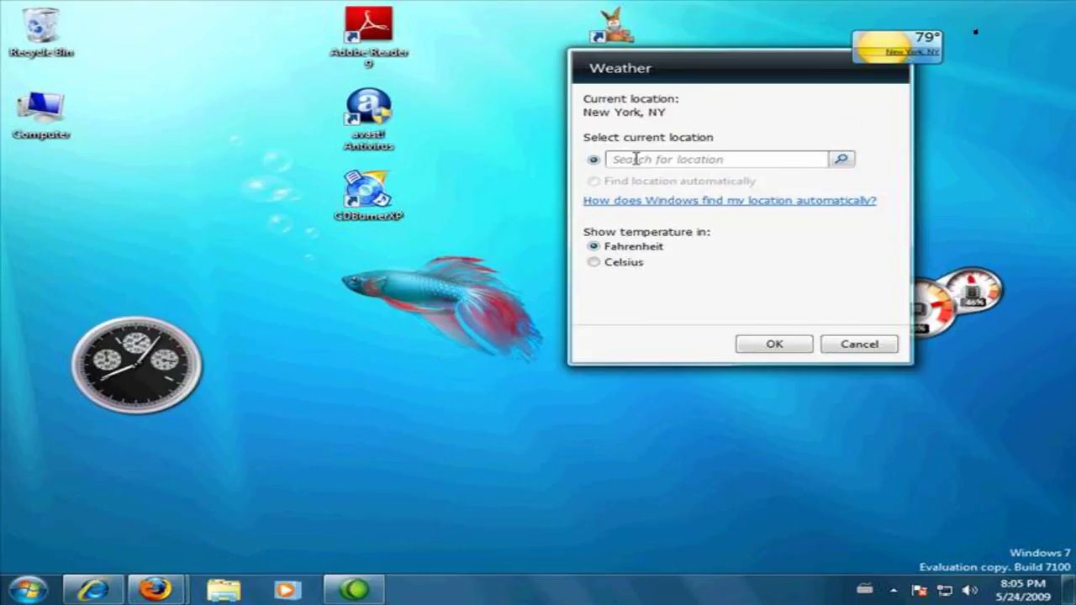
{"action": "left_click", "coordinate": [636, 159]}
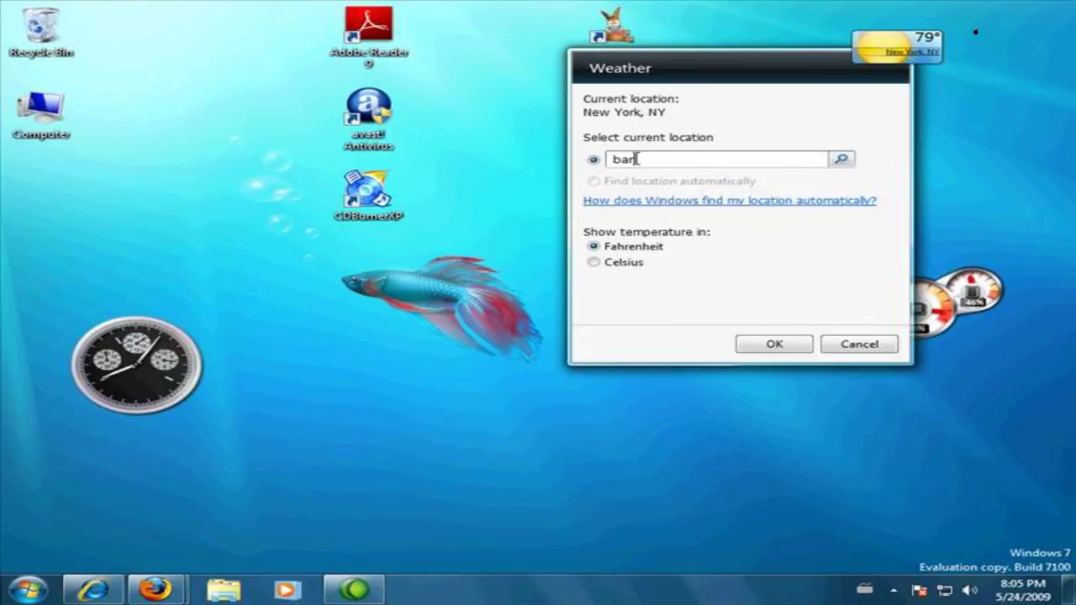
{"action": "left_click", "coordinate": [841, 160]}
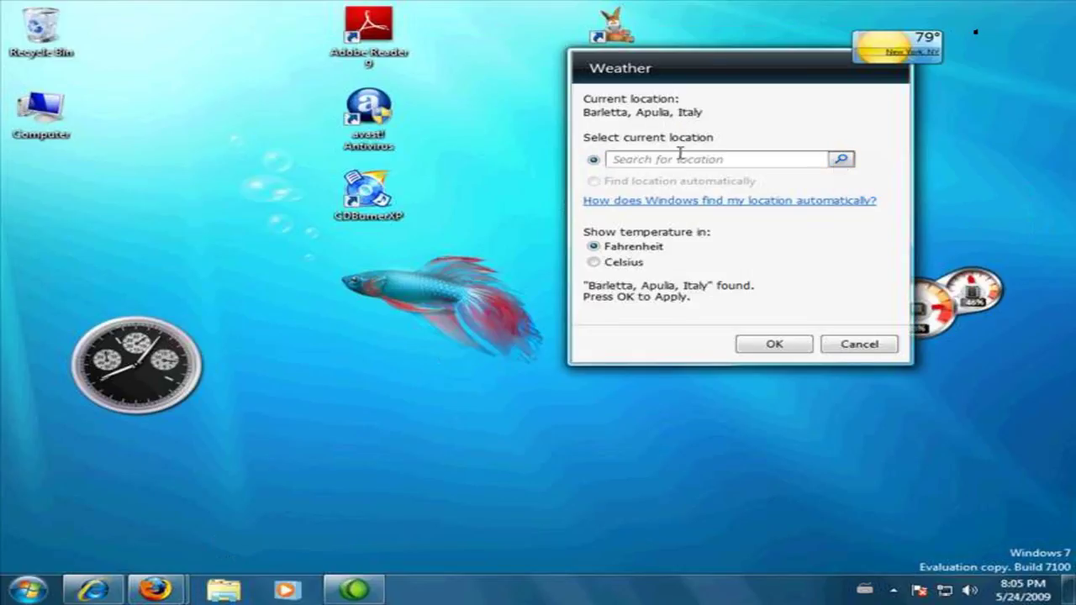
{"action": "left_click", "coordinate": [754, 348]}
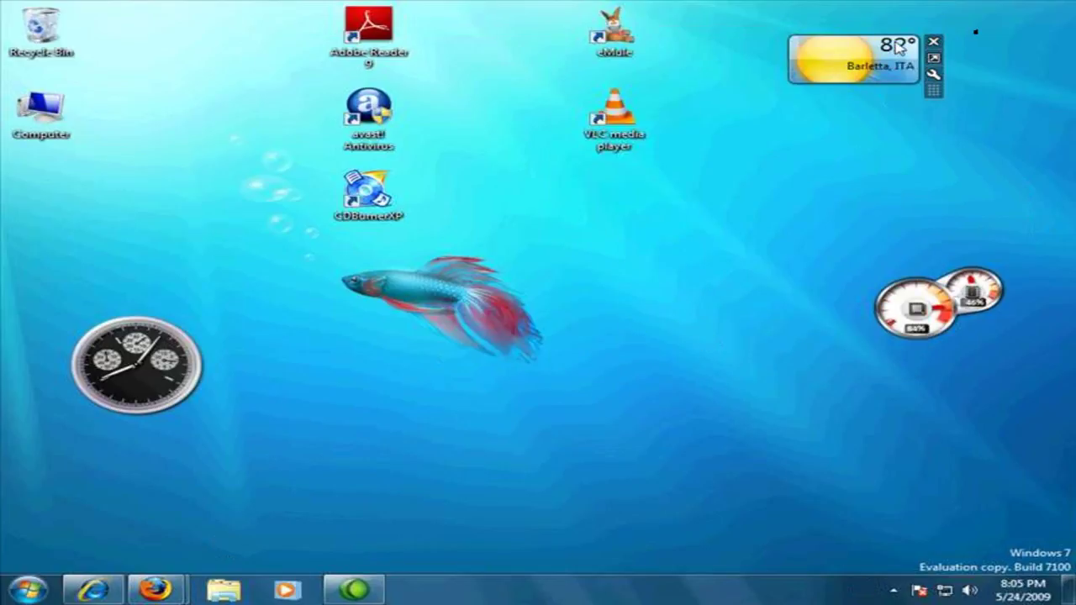
Set the Weather gadget to show temperatures in Celsius.
{"action": "right_click", "coordinate": [867, 57]}
{"action": "left_click", "coordinate": [908, 167]}
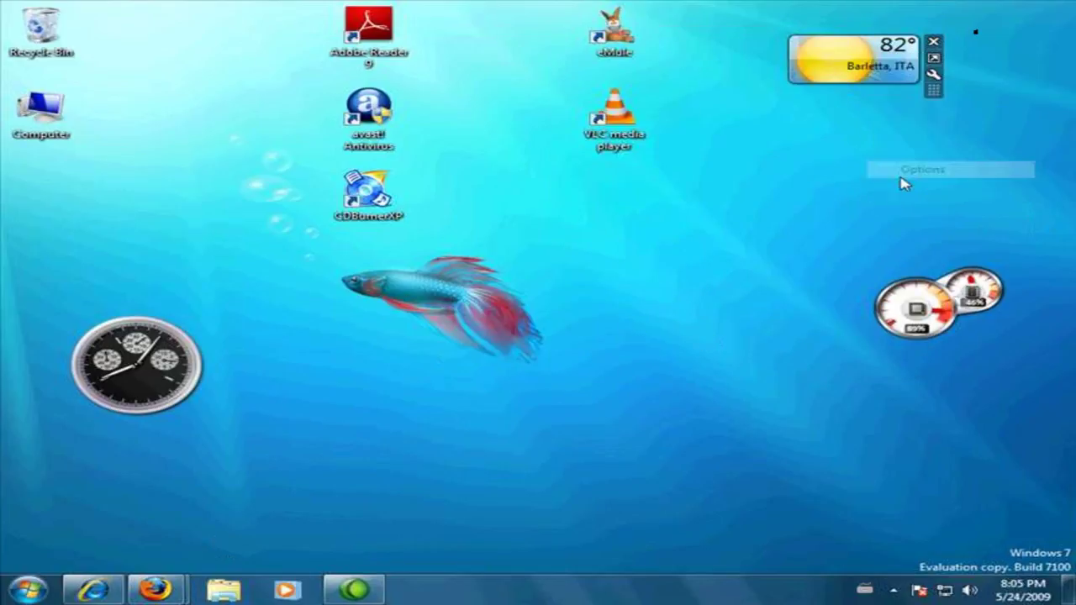
{"action": "left_click", "coordinate": [608, 265]}
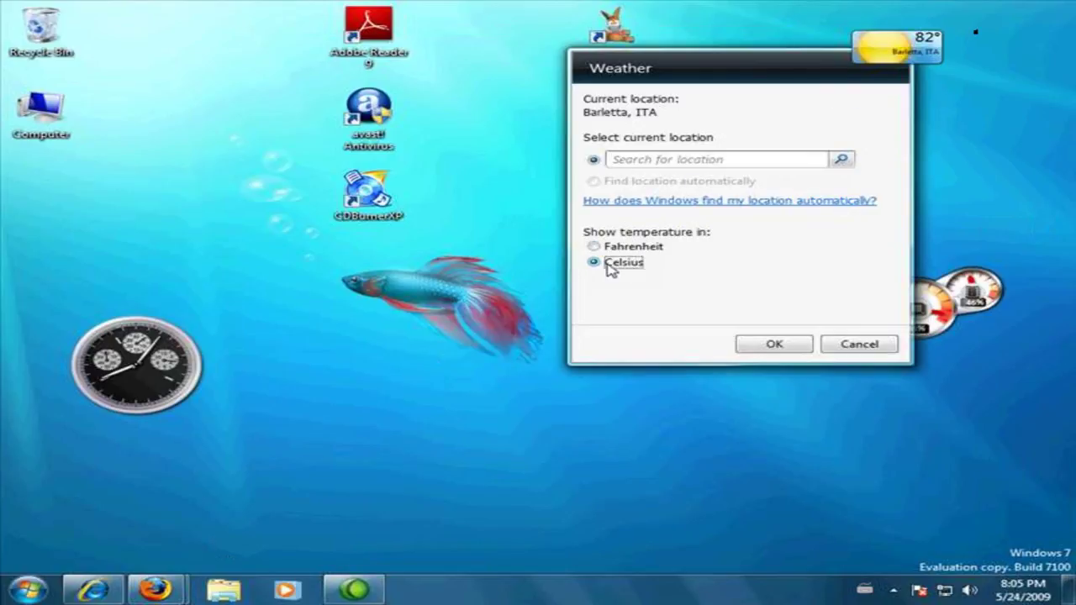
{"action": "left_click", "coordinate": [772, 344]}
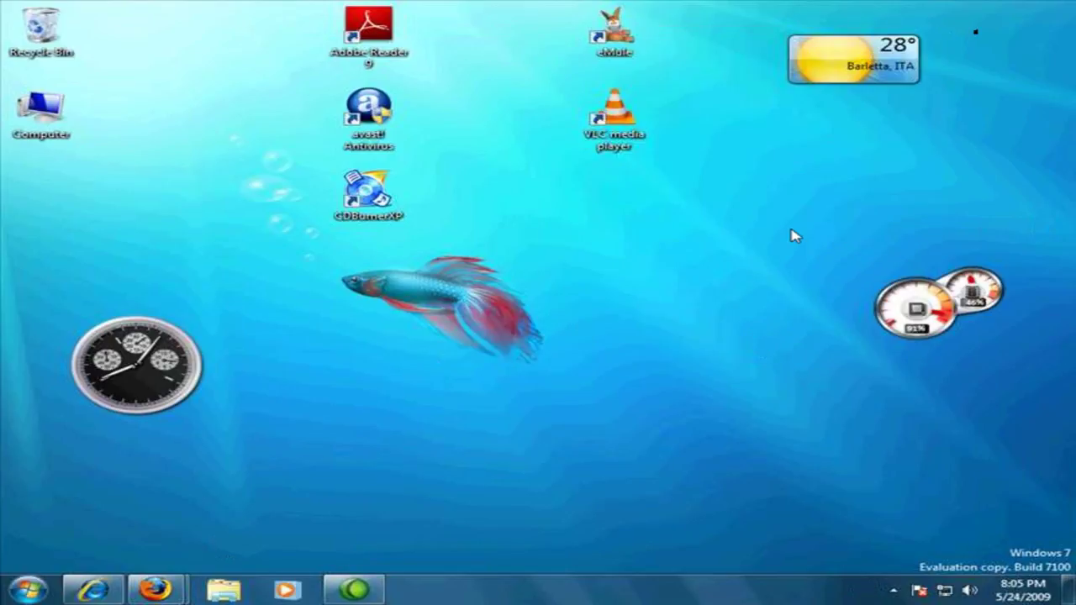